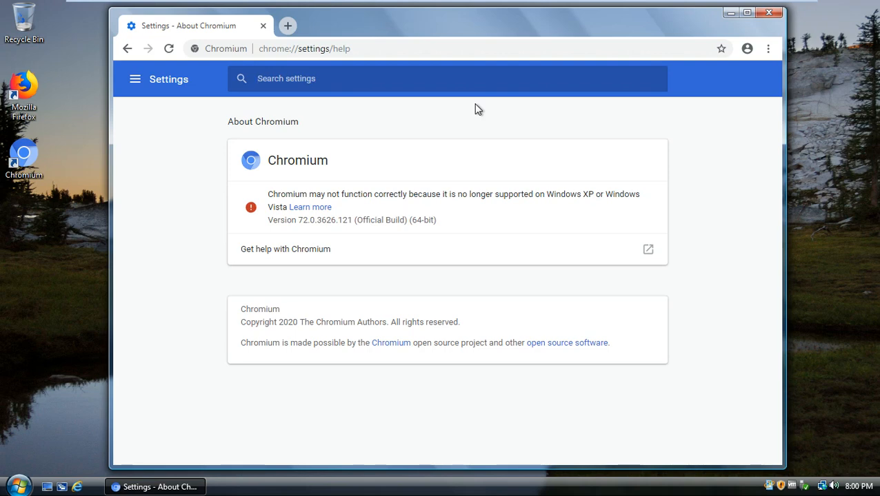
- Open the Control Panel and look through its items in Classic View
key(super)
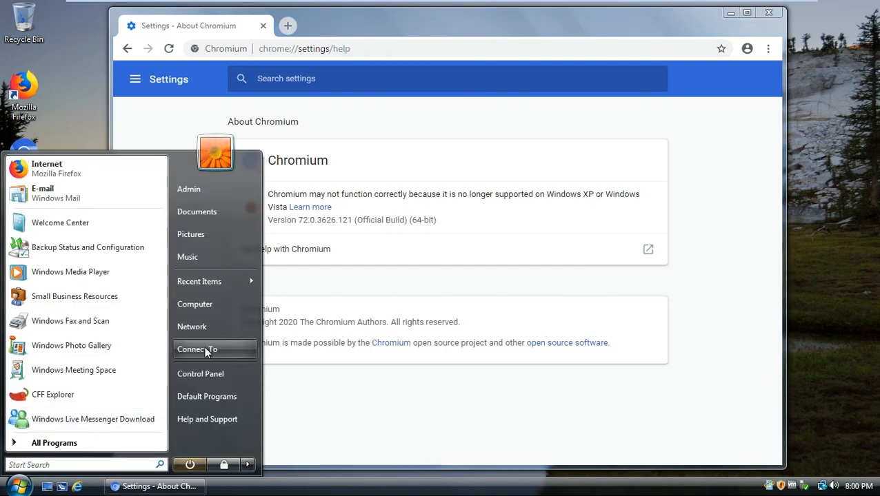
click(218, 379)
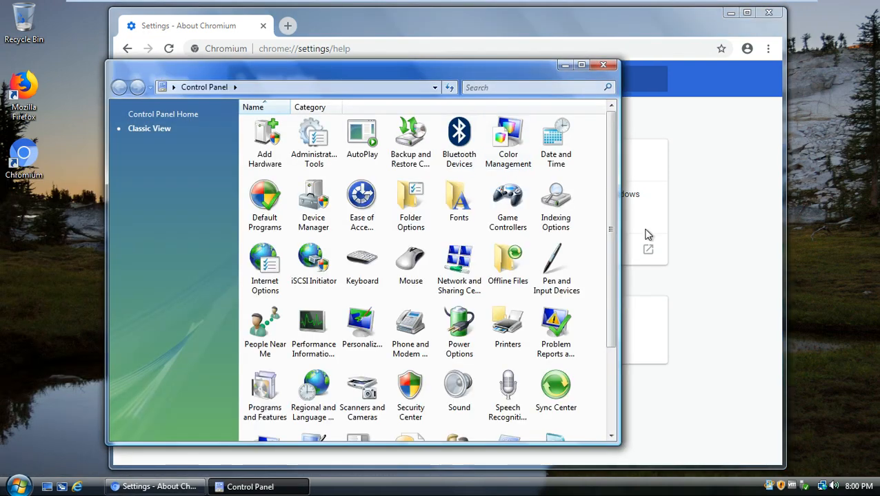
drag(610, 232, 604, 86)
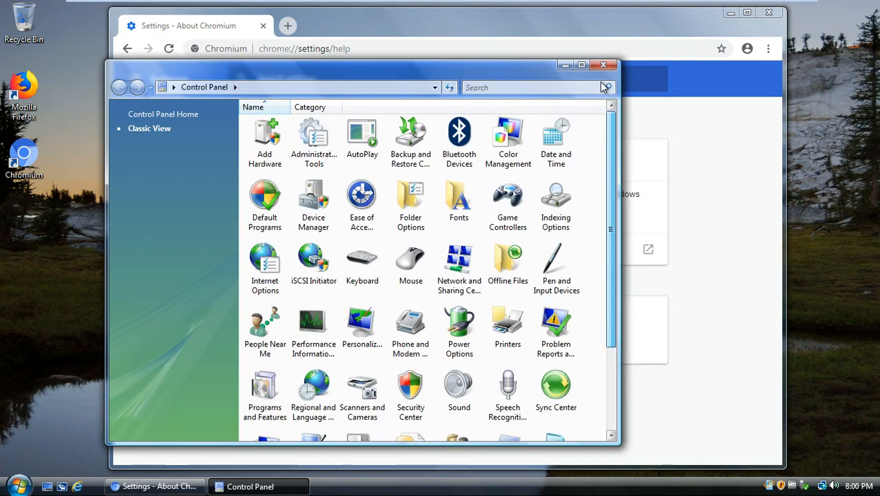
scroll(581, 265, down, 3)
- View the computer summary in the Welcome Center, found among the Accessories programs, and close it
key(super)
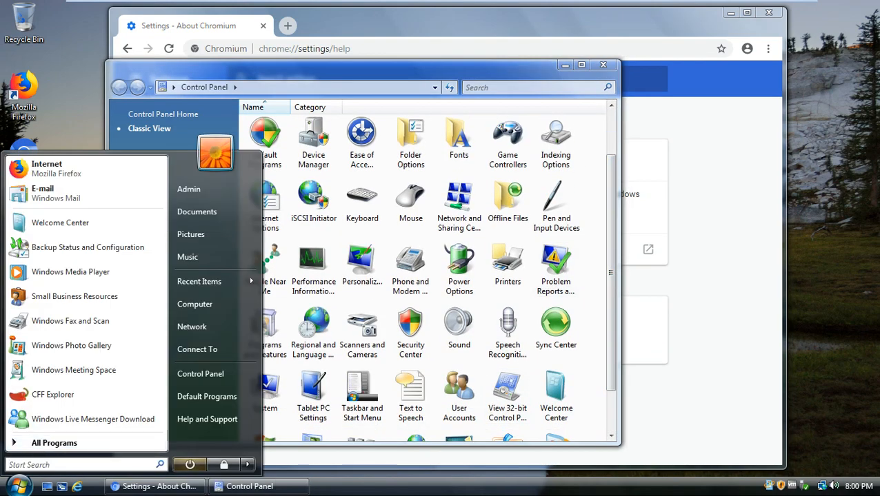
click(43, 443)
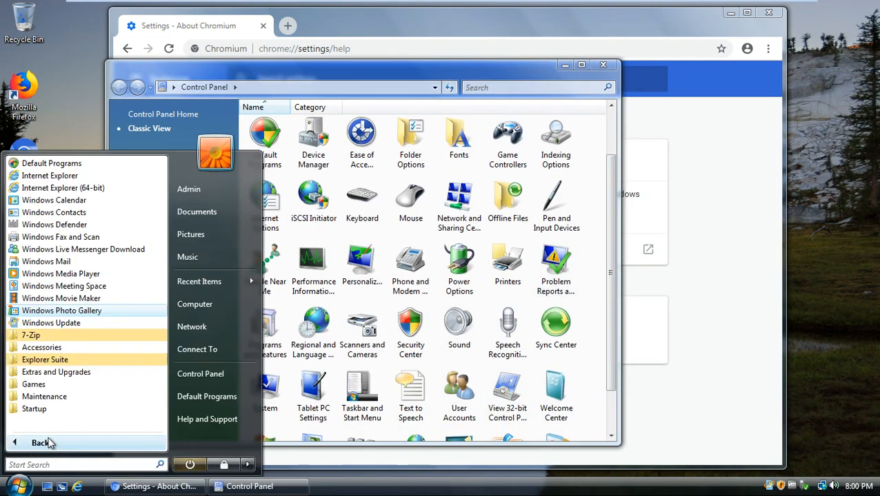
click(59, 347)
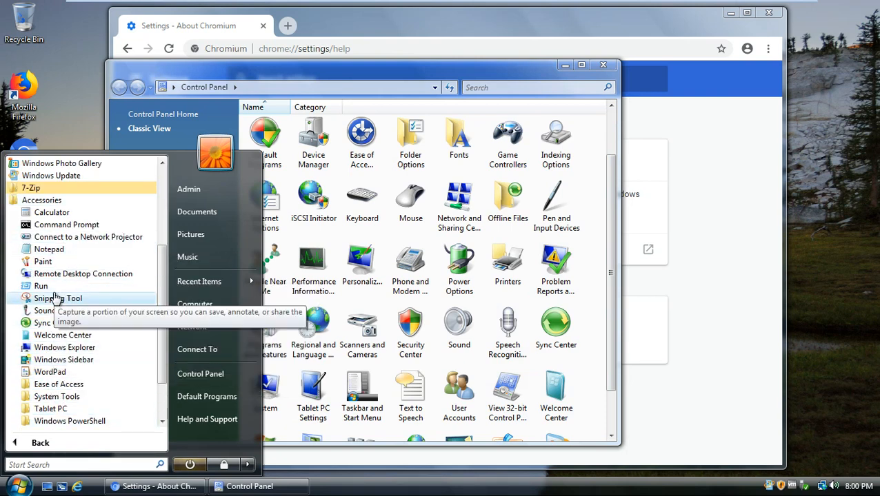
click(62, 335)
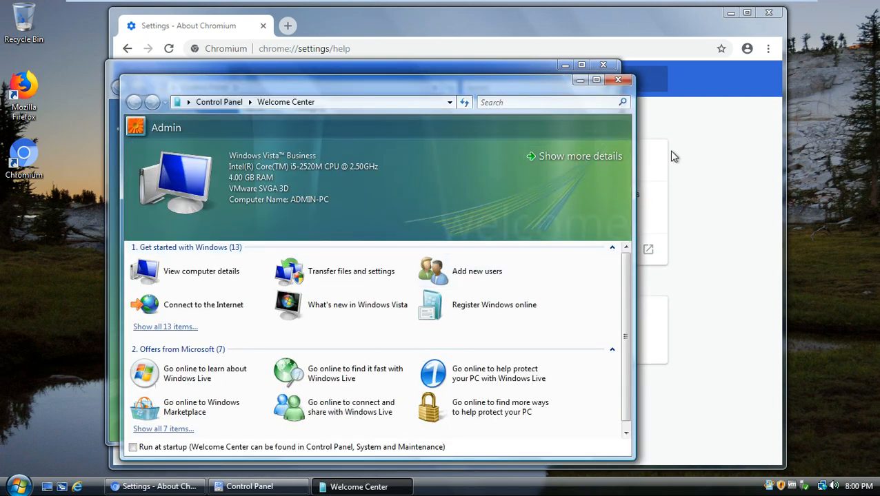
click(617, 81)
- View the computer's Windows edition and basic system information from the Control Panel and close the window
drag(484, 73, 448, 66)
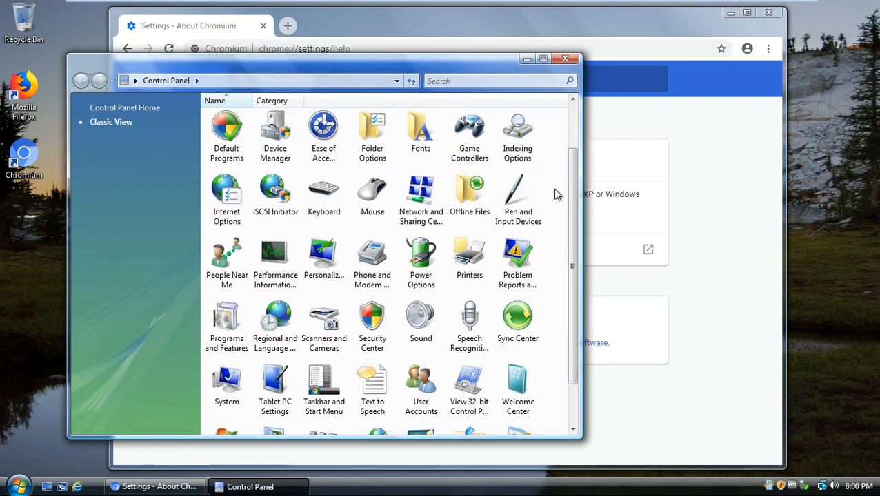
drag(577, 304, 540, 381)
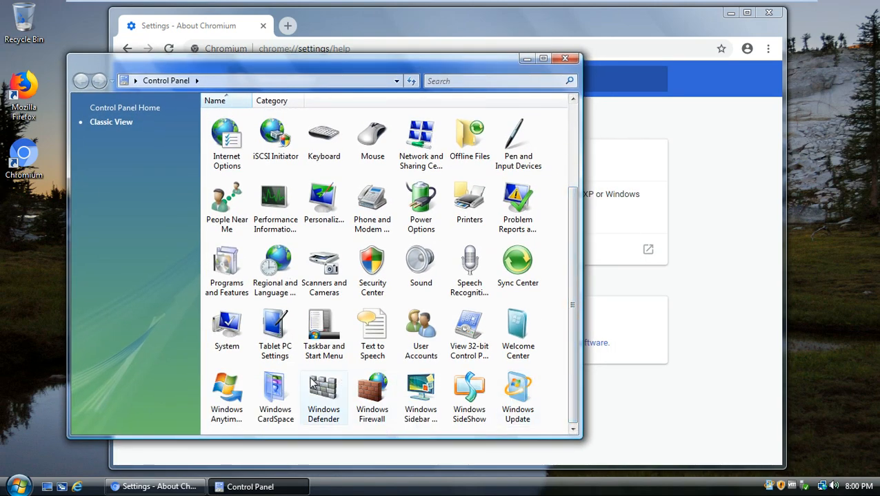
double_click(227, 331)
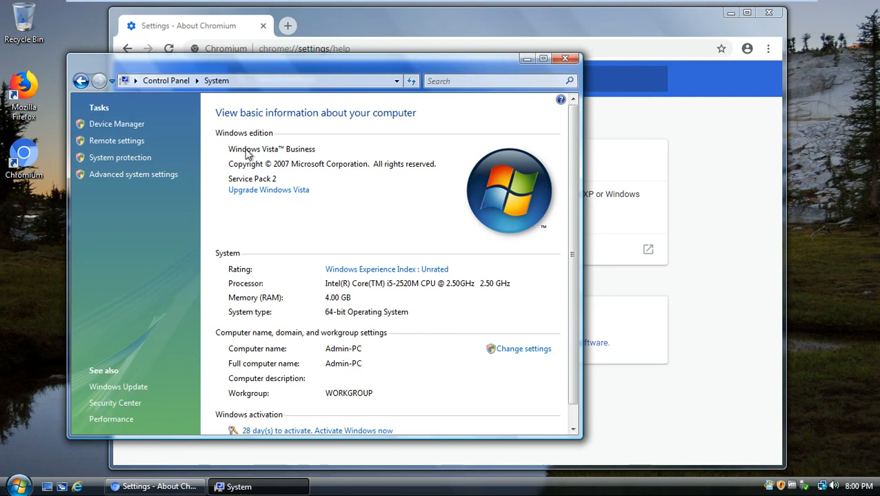
mouse_move(575, 210)
mouse_down()
mouse_move(575, 231)
mouse_move(572, 215)
mouse_up()
click(565, 59)
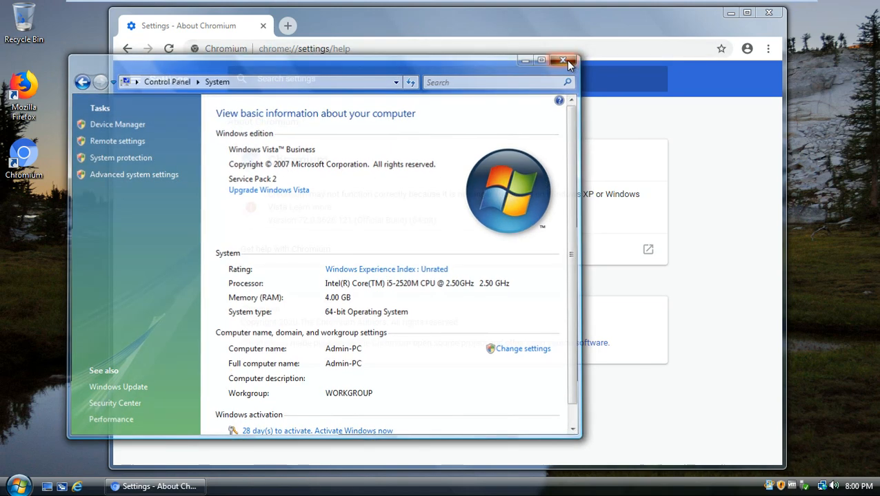
- Launch Mozilla Firefox and arrange its window and the Chromium window so that both can be reached
drag(432, 19, 443, 19)
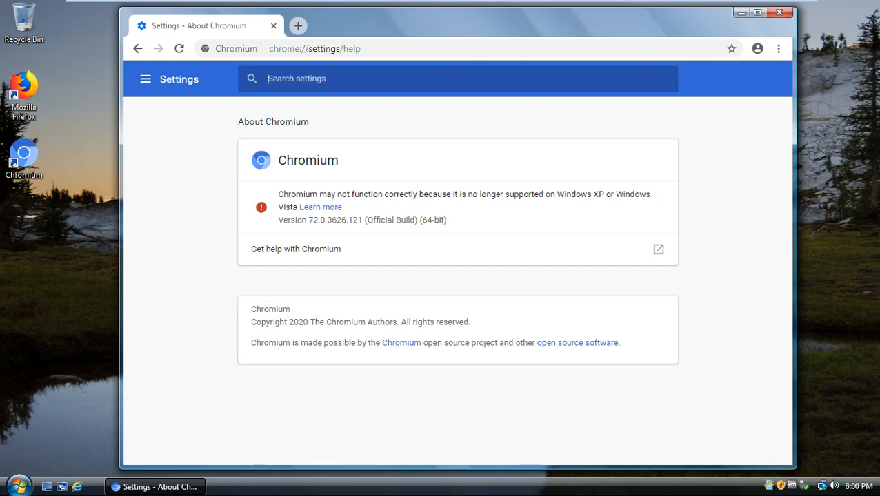
drag(526, 33, 604, 31)
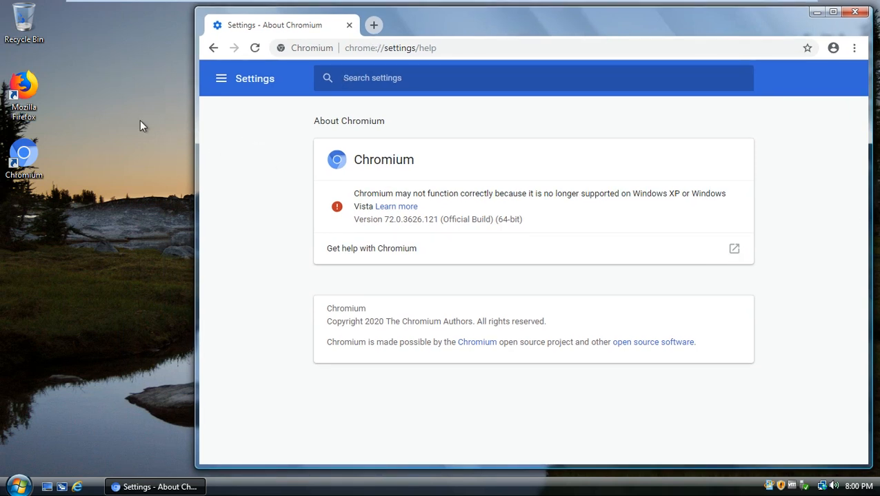
click(41, 96)
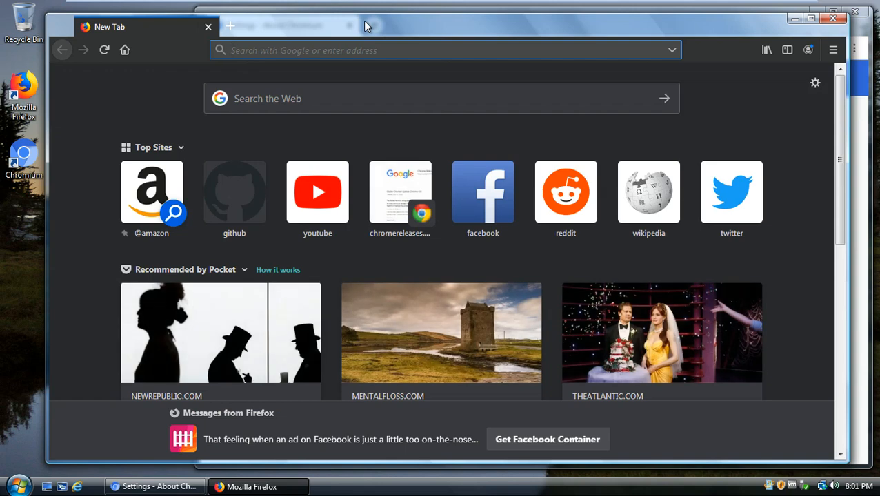
drag(362, 20, 324, 22)
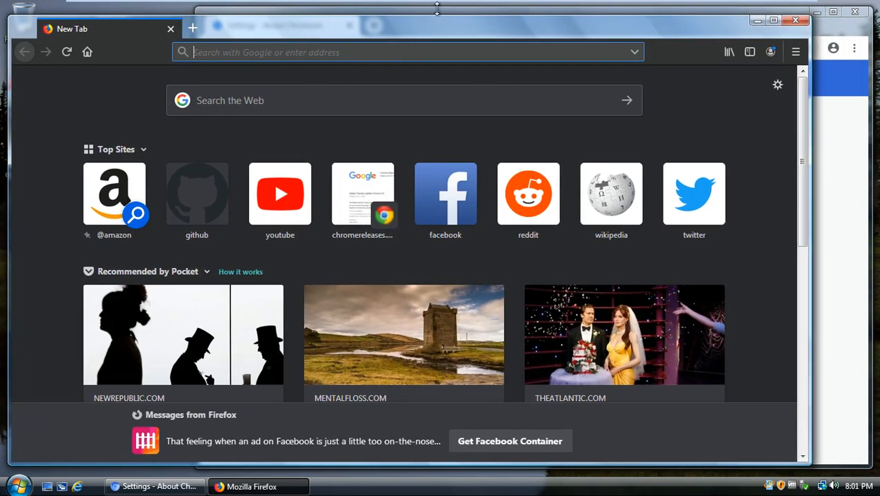
drag(549, 29, 544, 31)
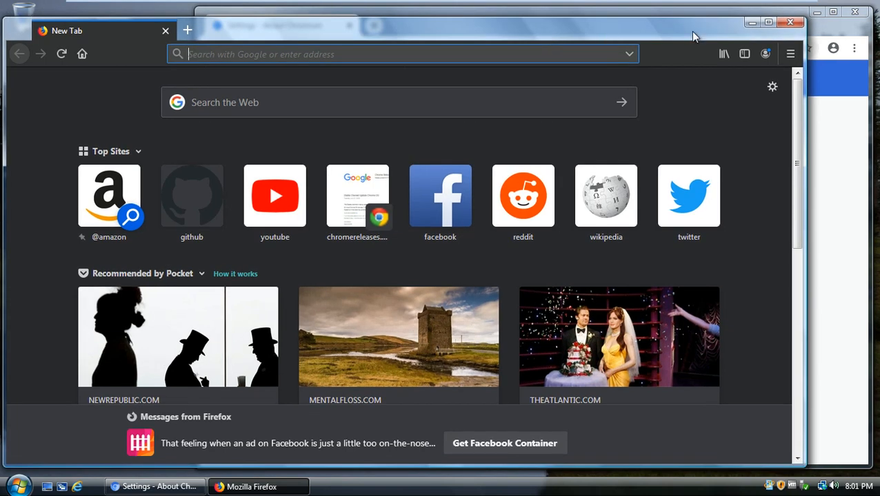
drag(849, 32, 859, 28)
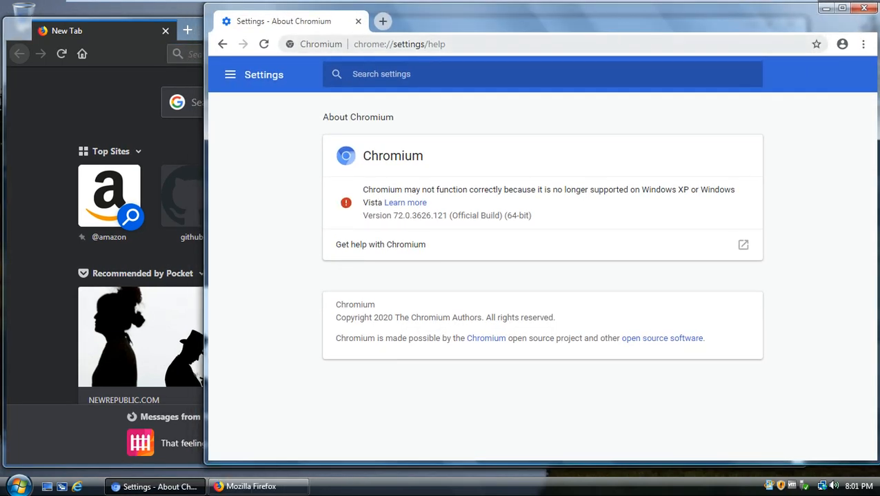
- Open a second tab in Firefox and close it again
click(190, 30)
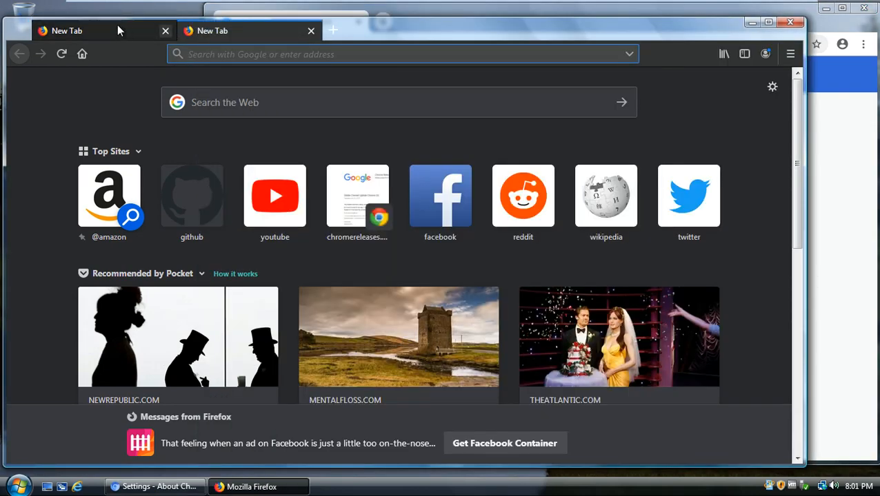
click(308, 30)
drag(372, 33, 371, 29)
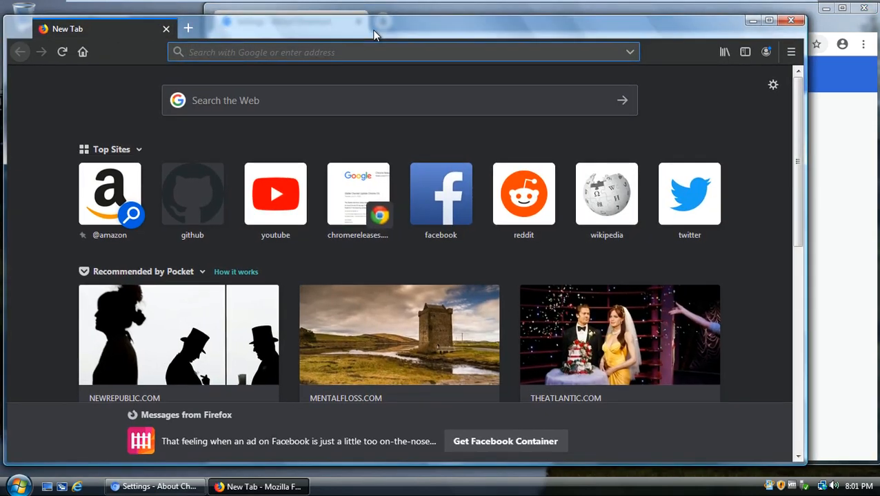
- Check the Firefox version in the About Mozilla Firefox dialog and close it
click(791, 52)
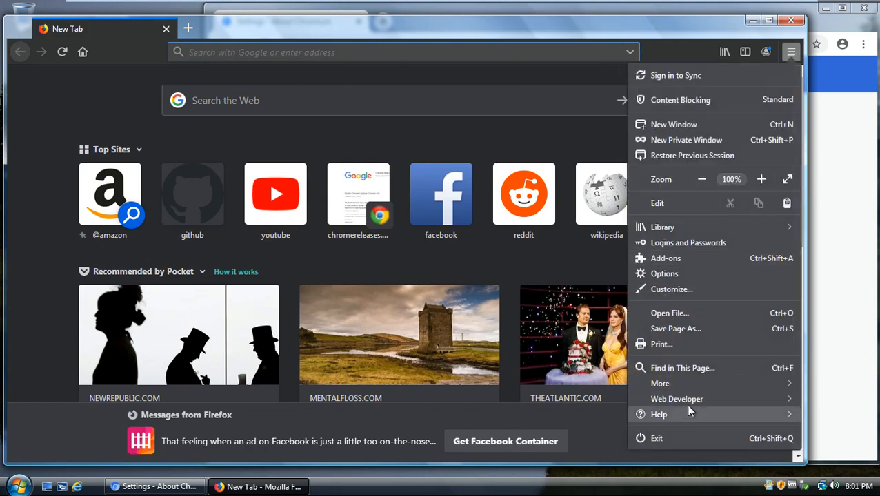
click(687, 414)
click(689, 208)
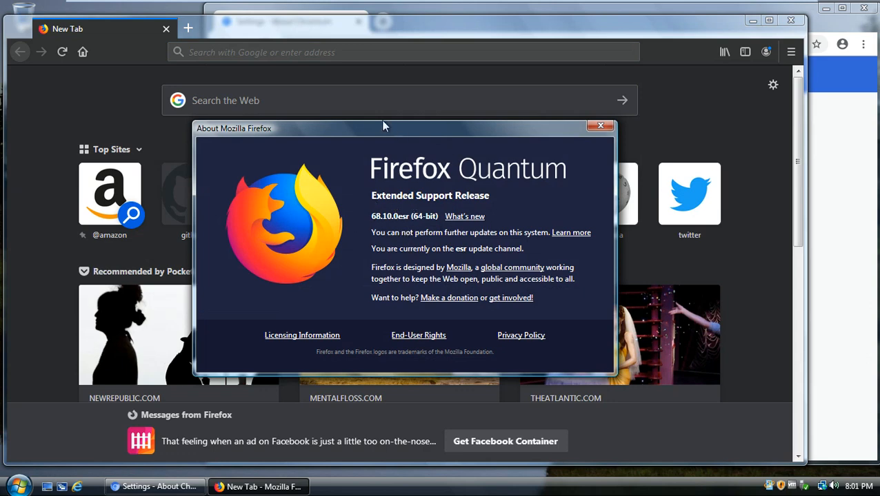
drag(384, 131, 351, 120)
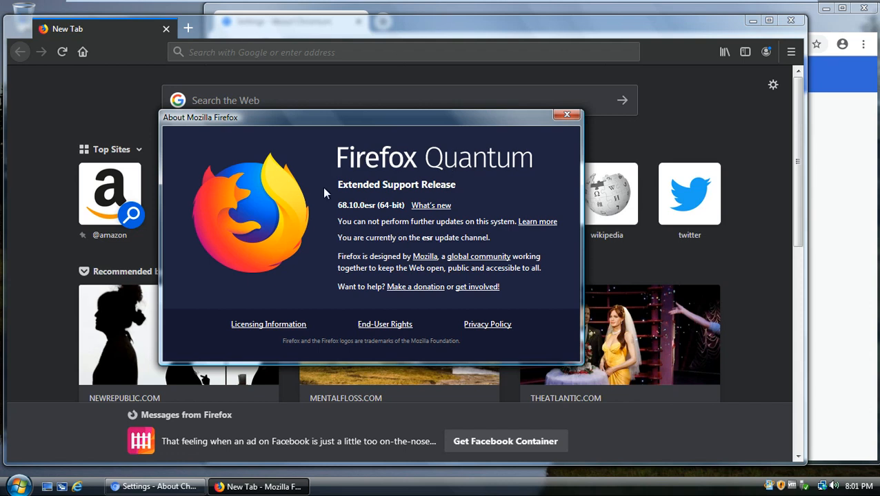
click(577, 116)
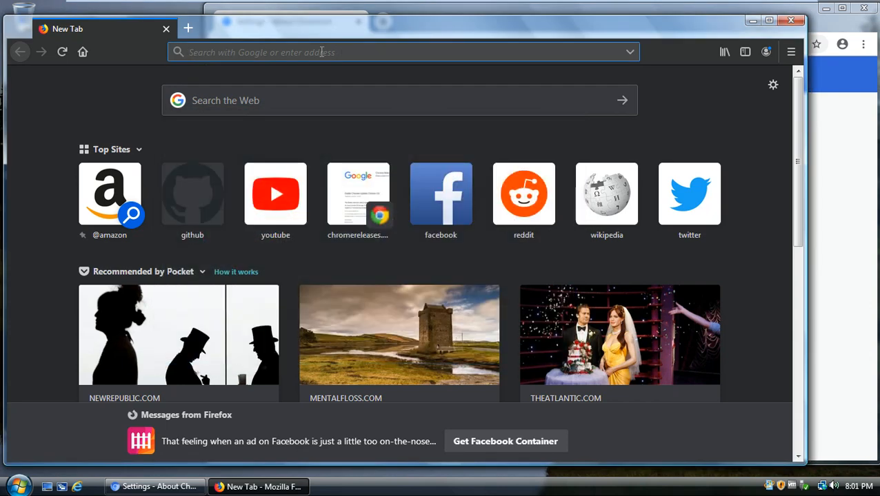
- Open YouTube from the top sites and search it for "winclient5270"
click(275, 194)
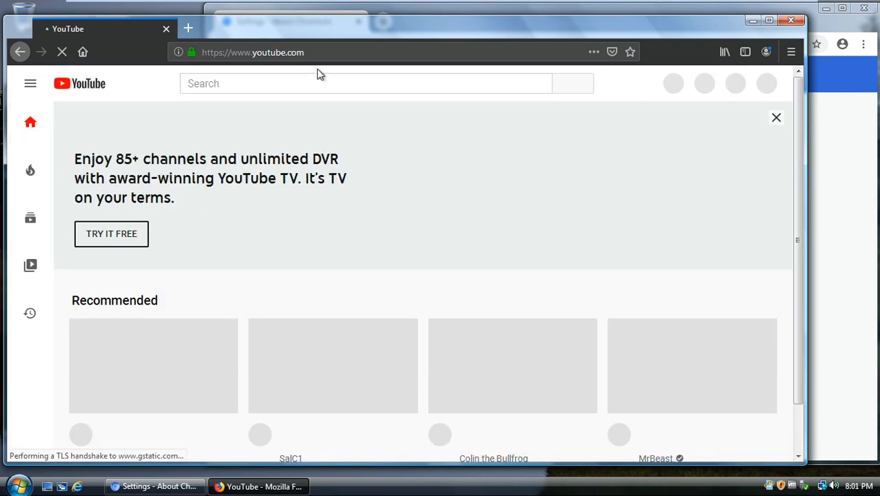
click(311, 79)
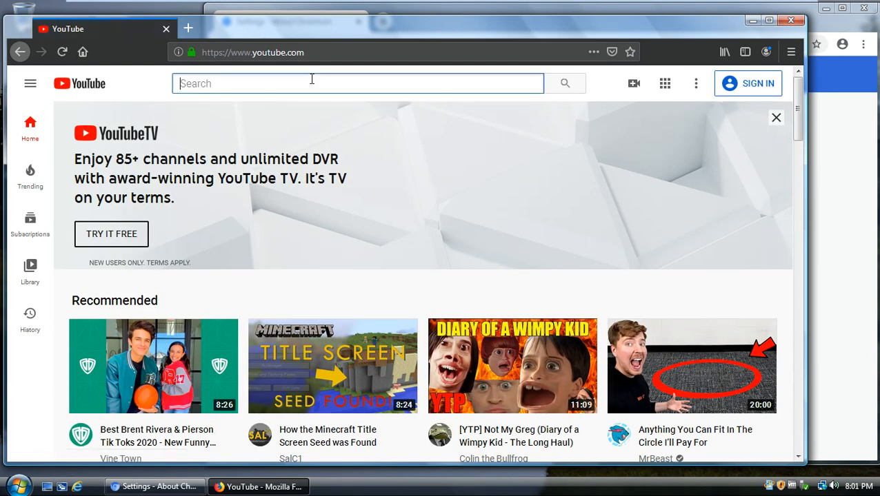
text(winclient)
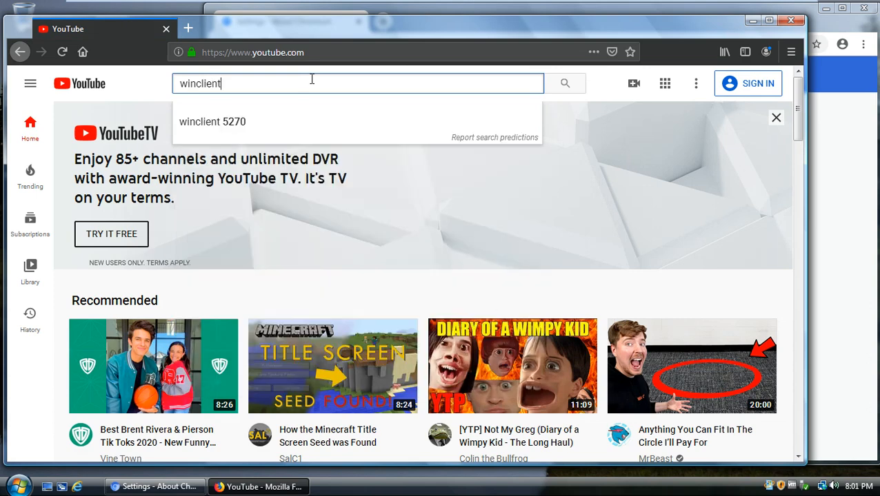
text(5270)
key(Return)
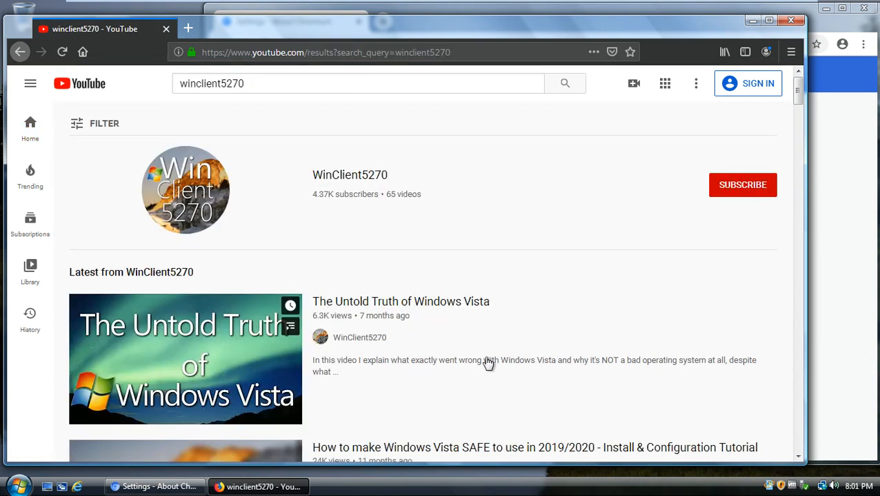
- Start the video "The Untold Truth of Windows Vista", pause it and select its web address
click(171, 355)
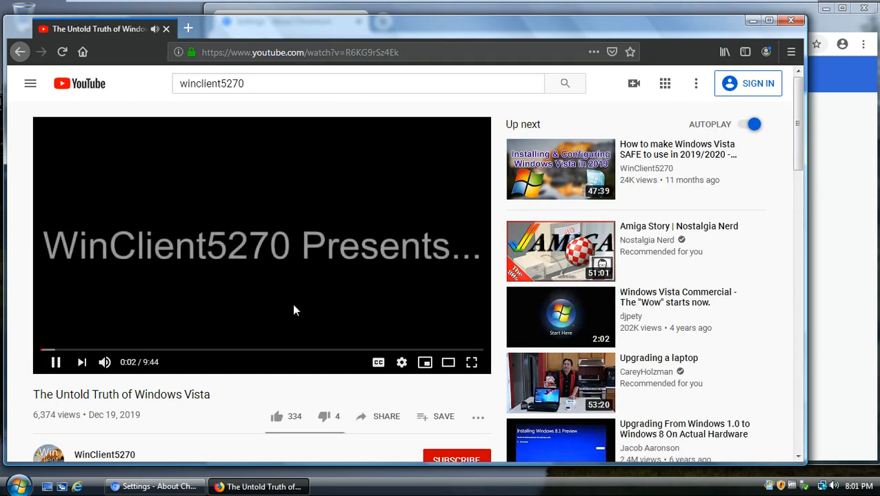
click(370, 229)
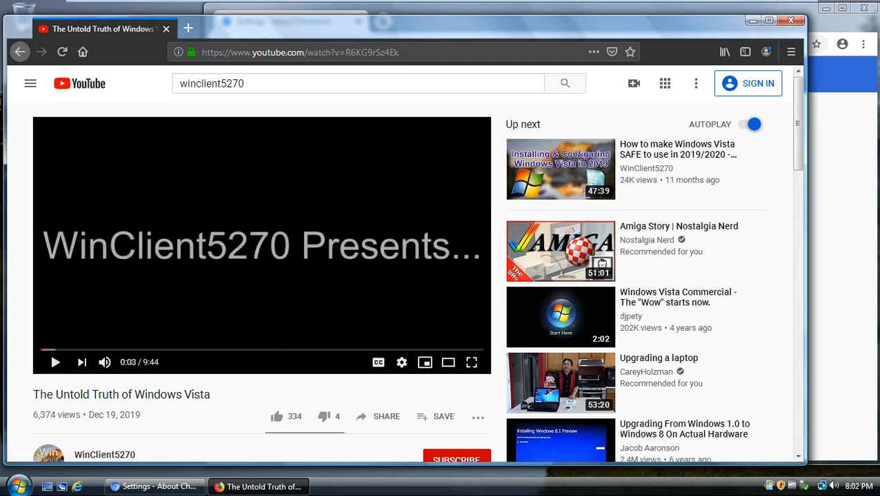
click(312, 52)
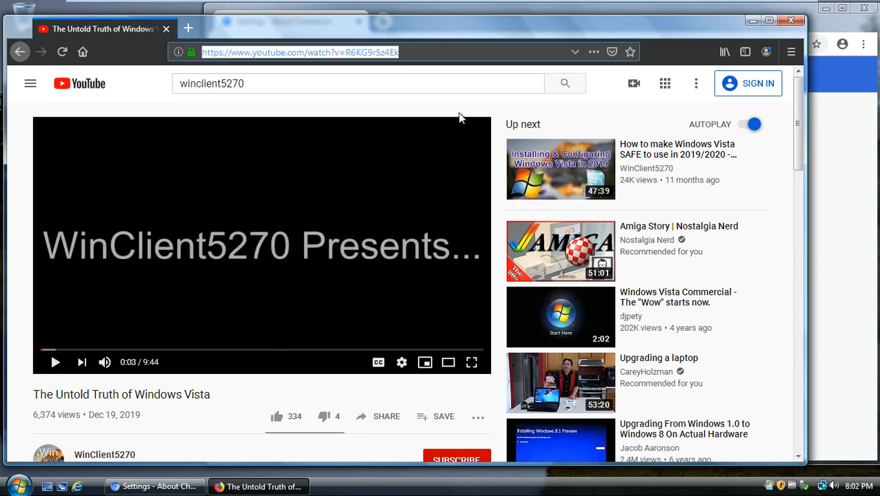
- Open the Get More Themes page from Firefox's customization settings and browse to the recommended and top rated themes
click(790, 54)
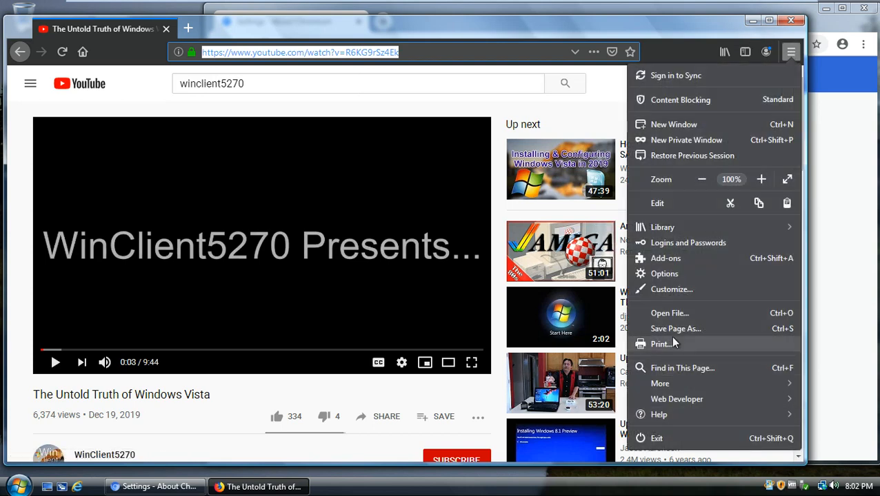
click(667, 289)
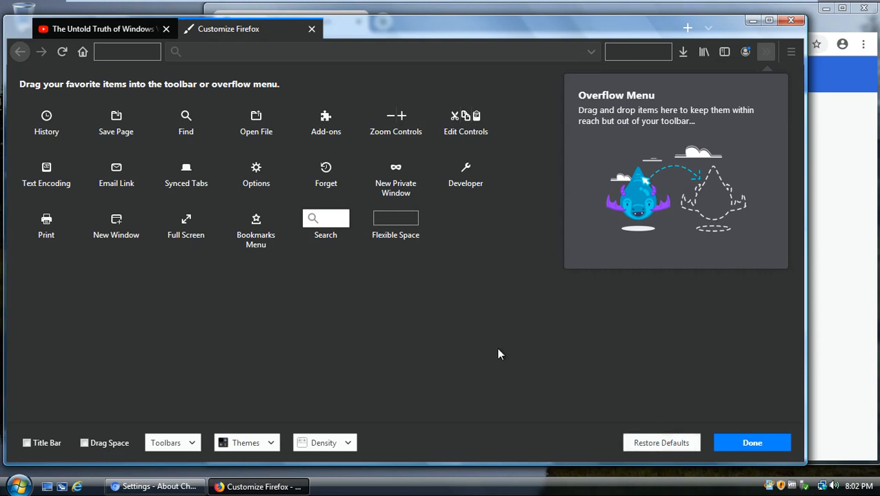
click(241, 444)
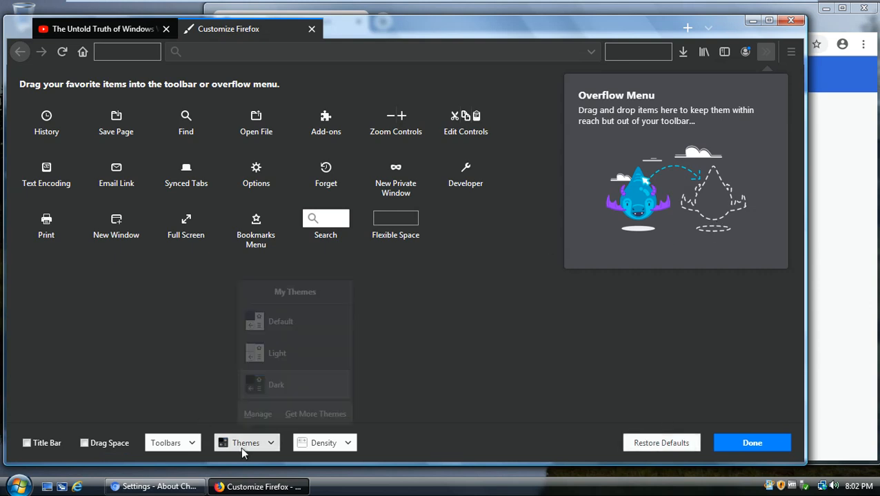
click(293, 415)
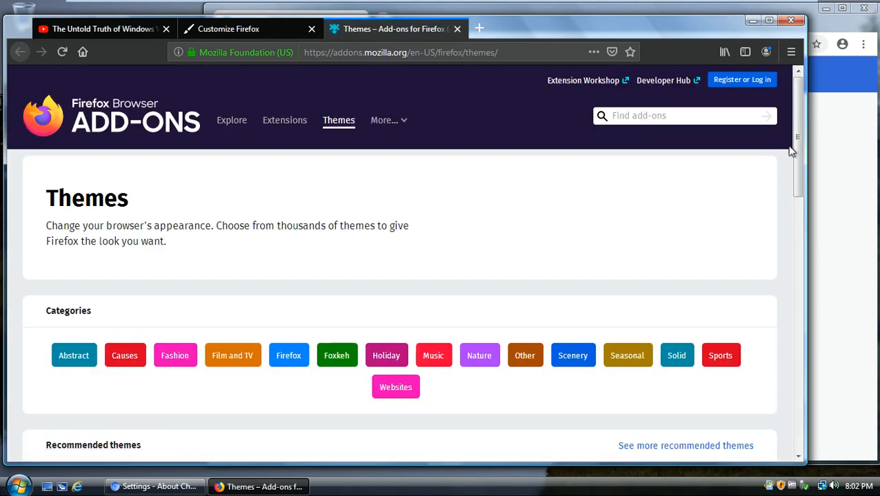
drag(798, 162, 799, 277)
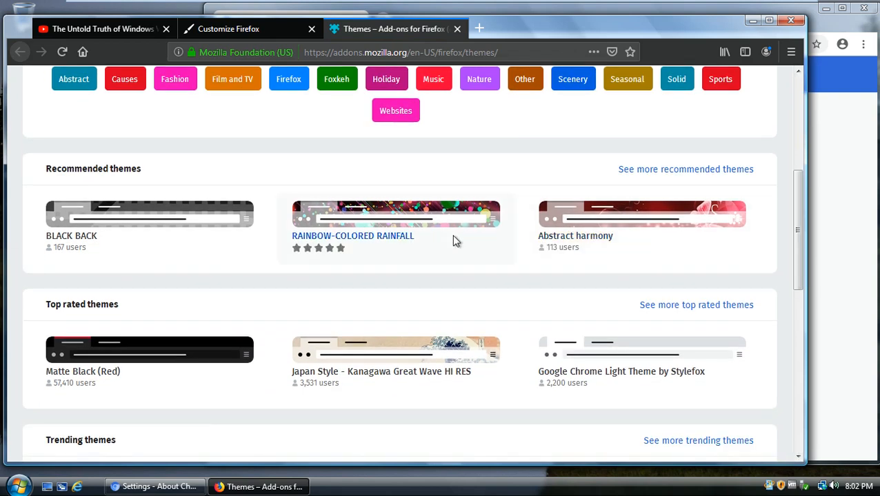
- Install the RAINBOW-COLORED RAINFALL theme from the recommended themes and confirm adding it to Firefox
click(407, 220)
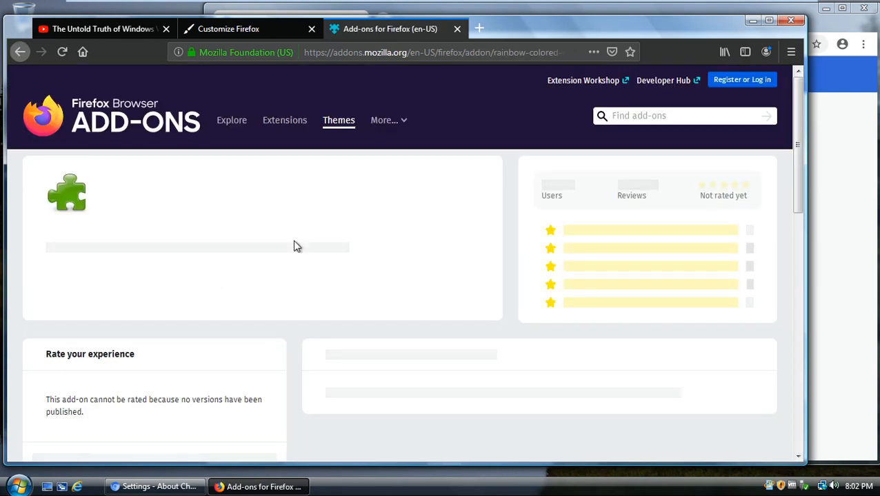
click(415, 398)
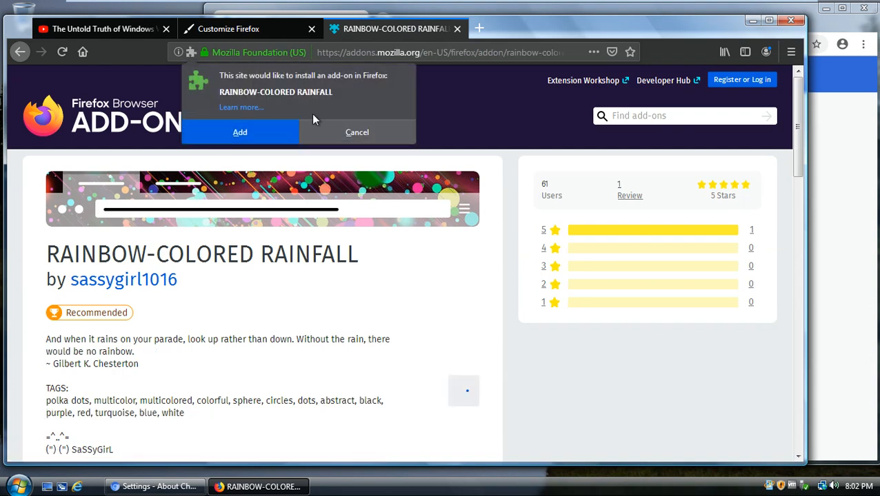
click(264, 129)
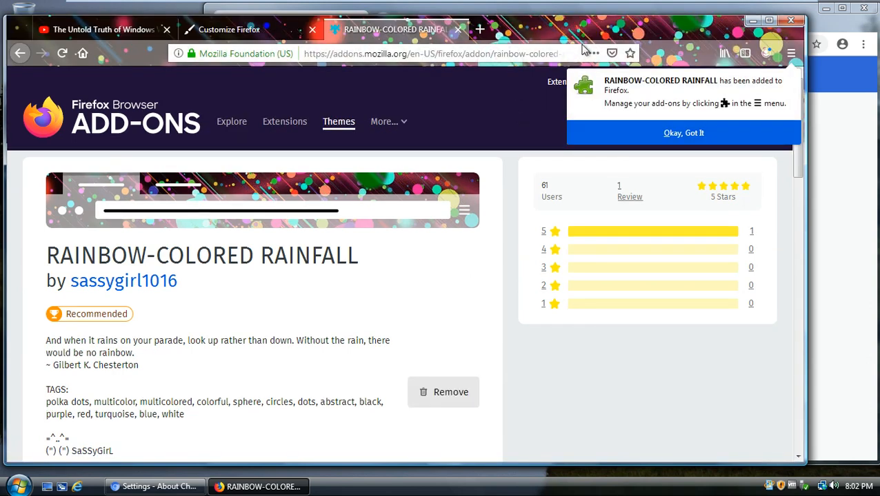
drag(557, 39, 578, 41)
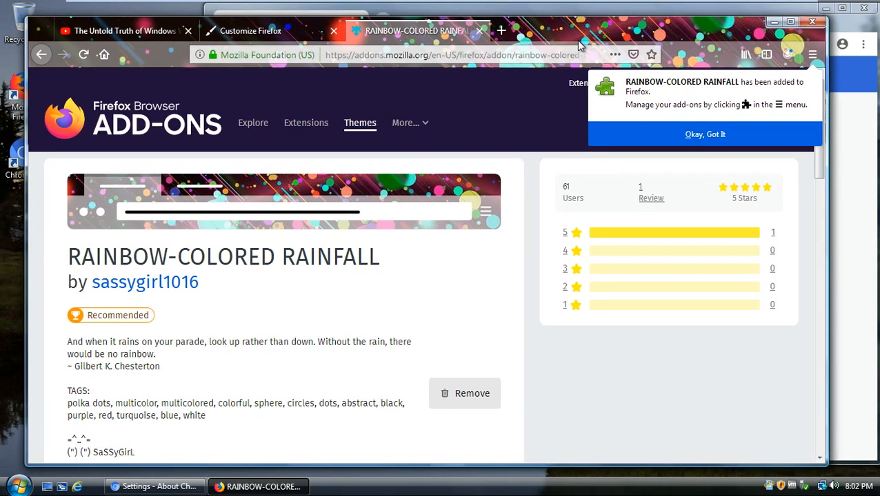
- Close the theme's add-on page, switch Firefox back to the dark theme and close the customization page
click(479, 31)
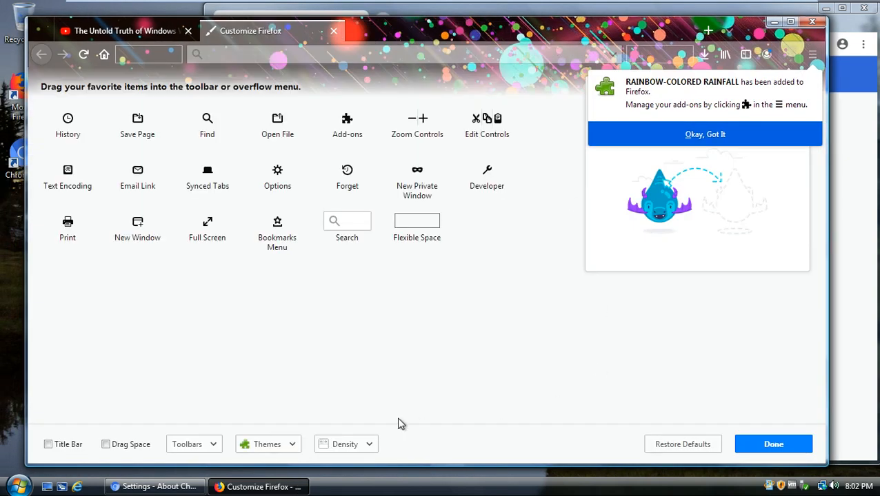
click(283, 449)
click(304, 359)
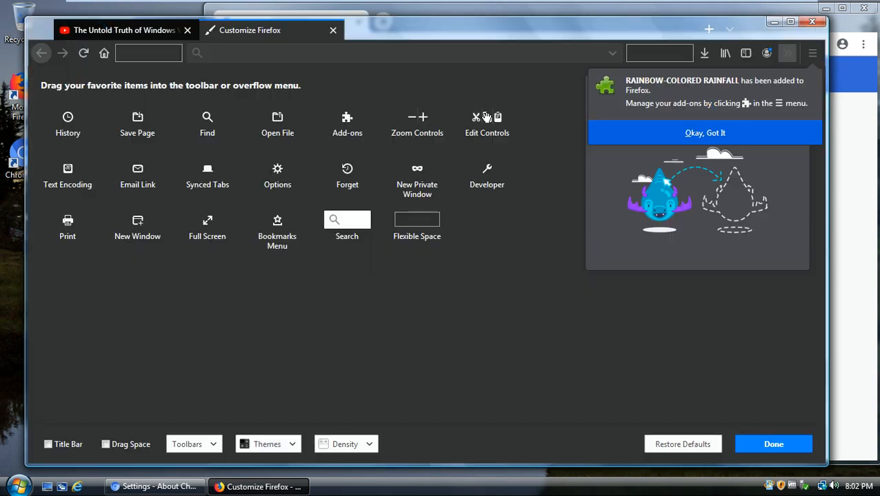
click(333, 31)
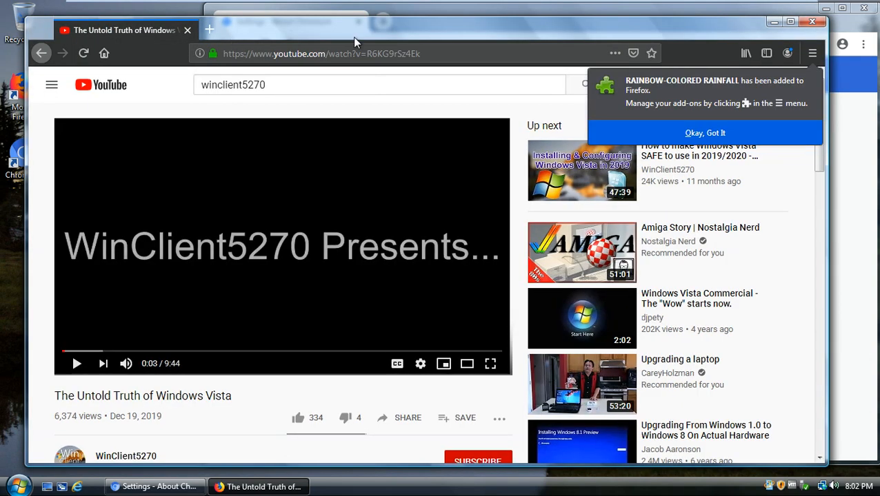
- Dismiss the added-theme notice and replace the YouTube video tab with a new blank tab
drag(352, 37, 337, 26)
click(640, 123)
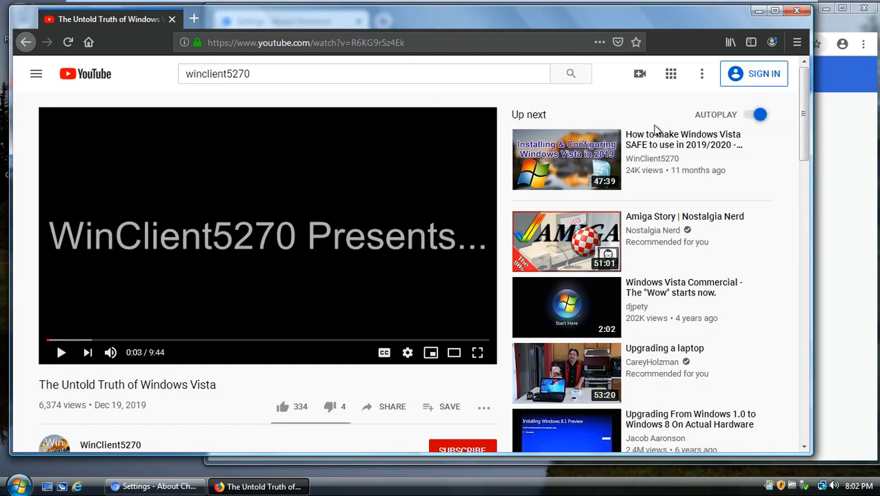
click(193, 20)
click(169, 19)
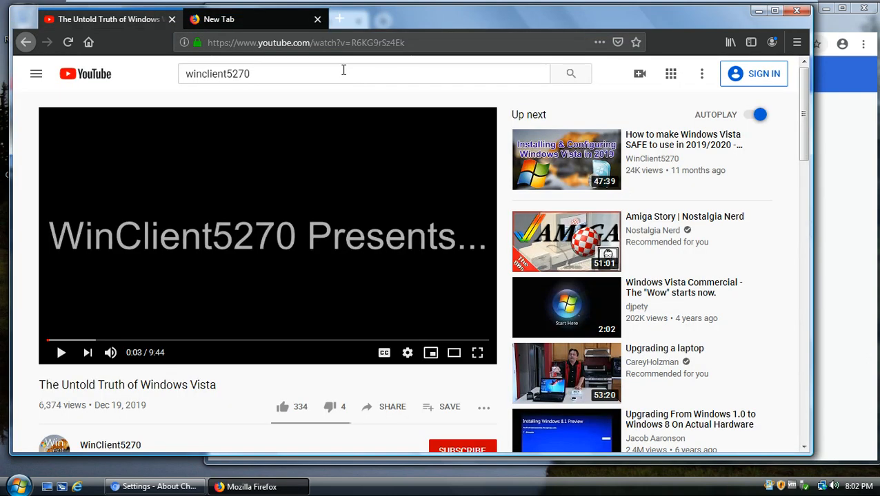
click(171, 20)
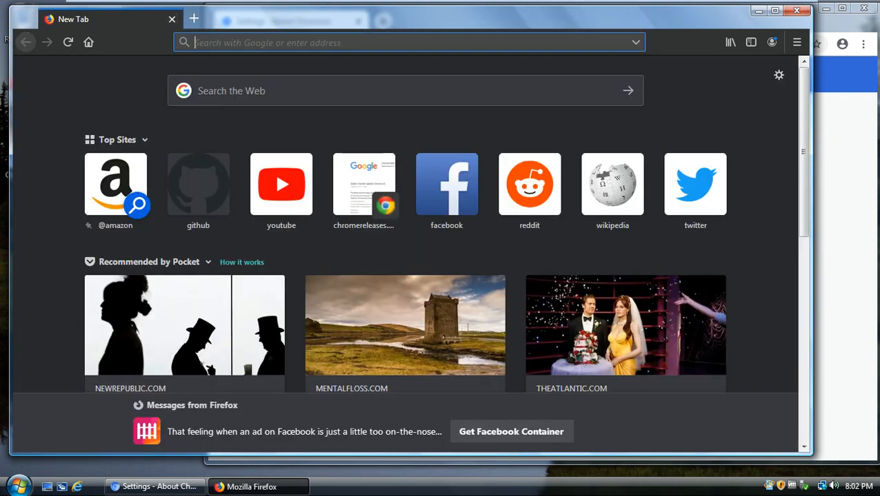
- Open google.com and search it for "ublock origin"
text(f)
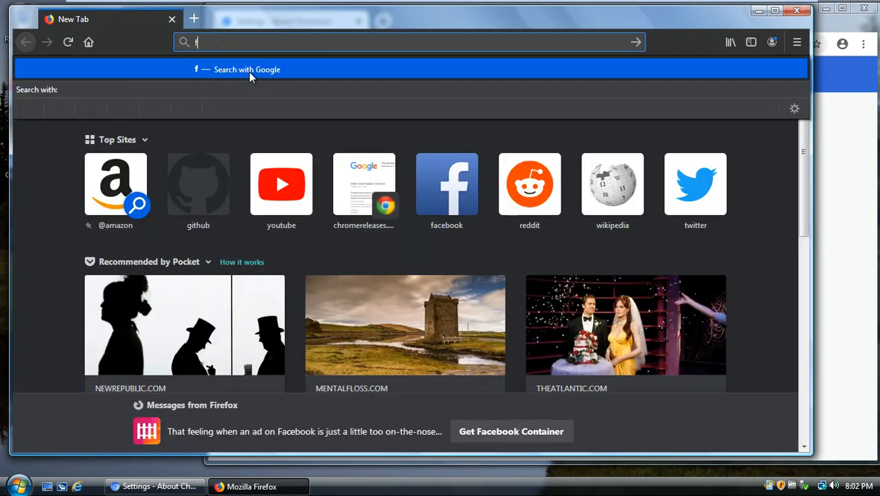
key(BackSpace)
text(goo)
key(Return)
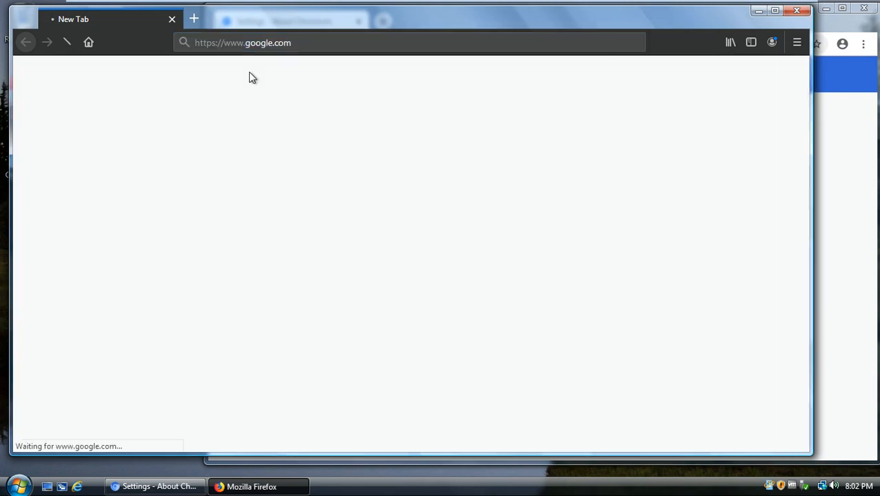
text(ublock o)
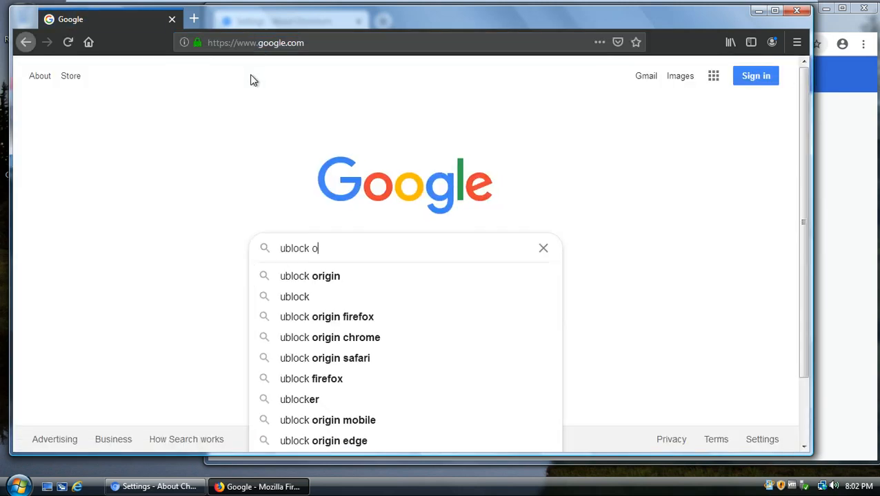
text(rigin)
key(Return)
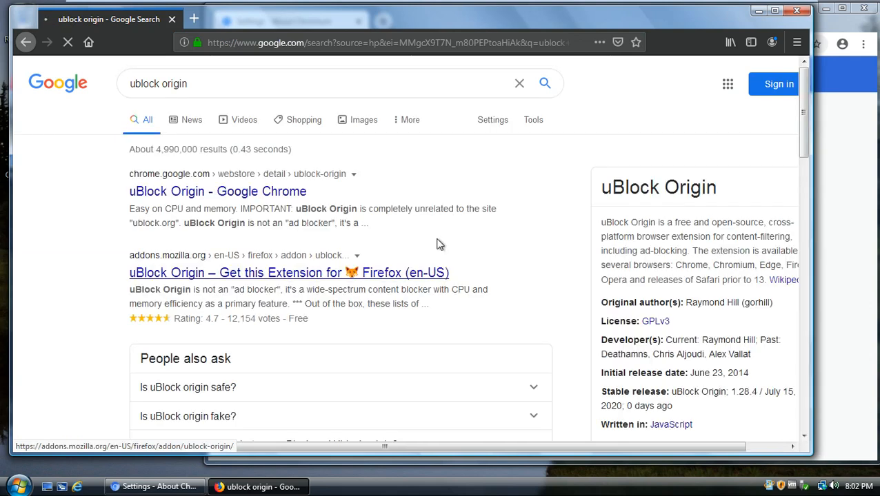
- Install the uBlock Origin extension from its Firefox add-ons page, grant its permissions and check its popup
click(295, 275)
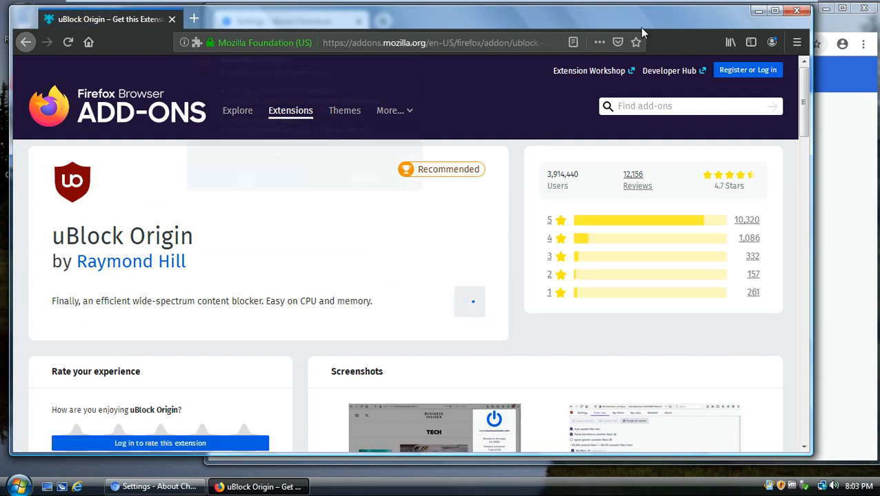
click(244, 181)
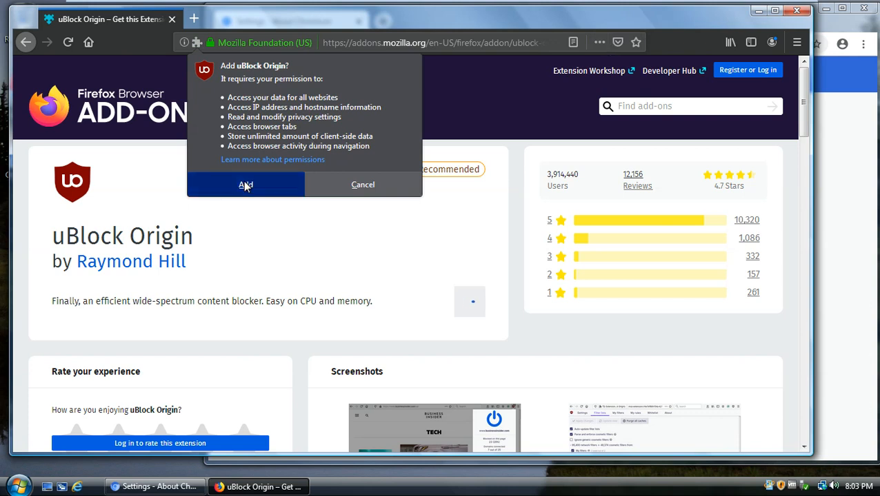
click(690, 129)
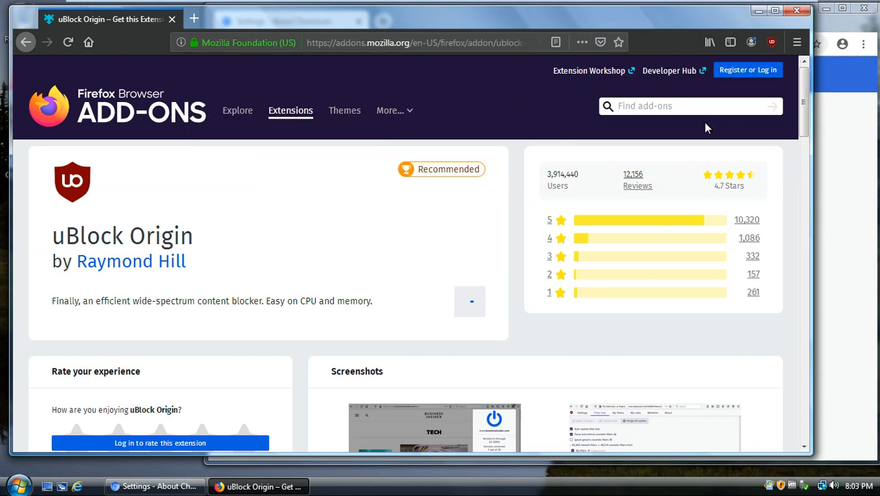
click(771, 42)
click(773, 46)
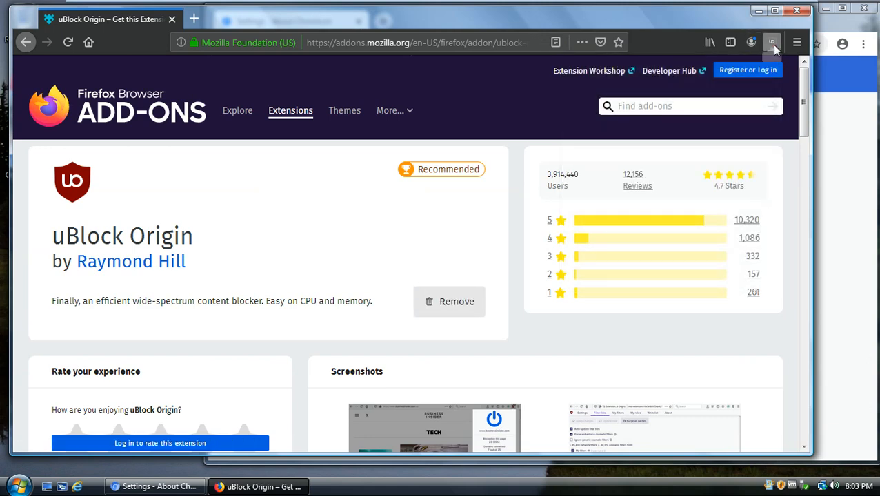
- Open a new tab and dismiss the Firefox Relay message on it
click(194, 19)
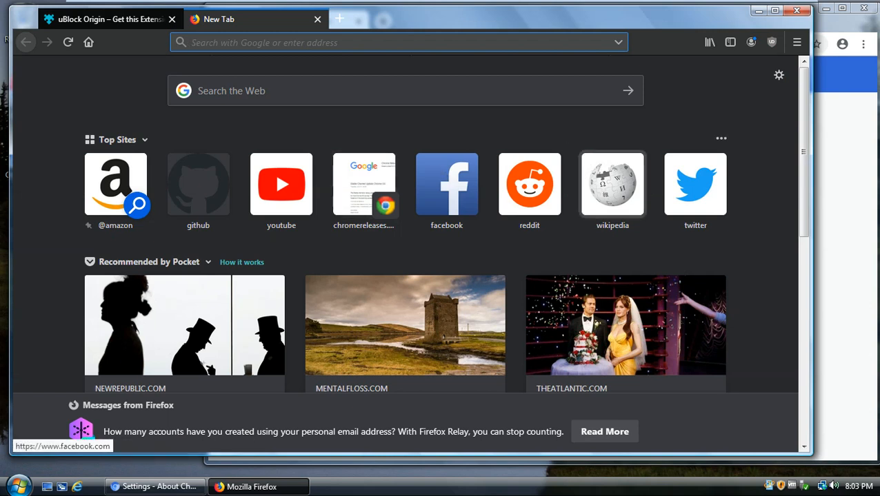
click(776, 424)
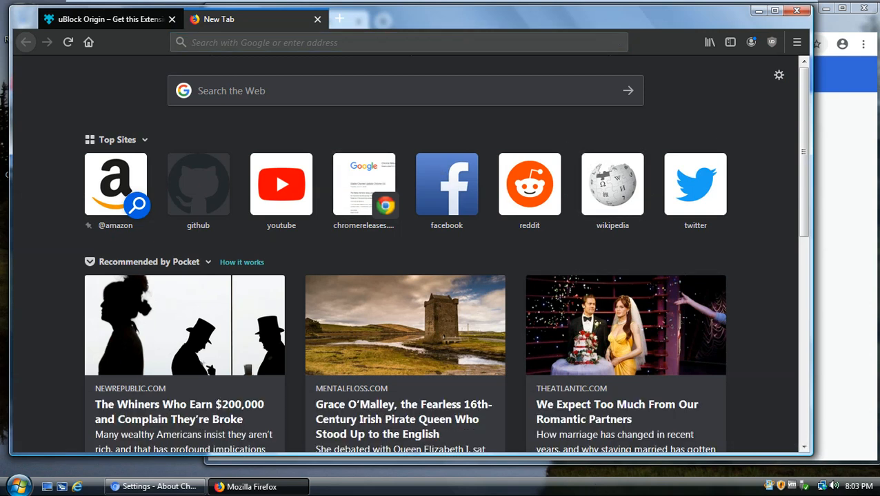
click(308, 43)
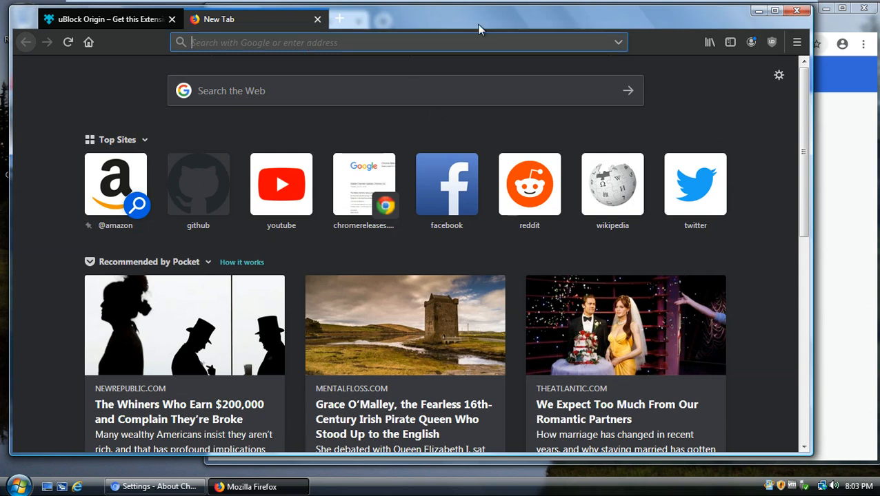
mouse_move(479, 21)
mouse_down()
mouse_move(471, 20)
mouse_move(488, 25)
mouse_up()
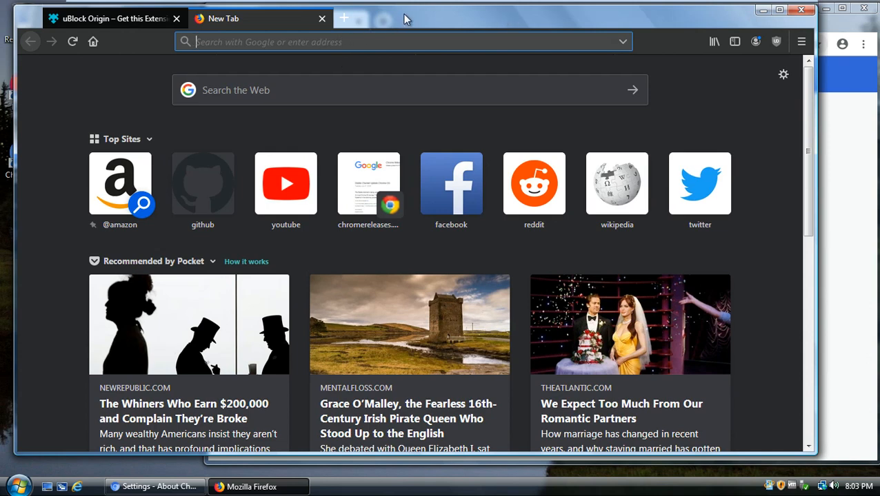
drag(404, 19, 397, 23)
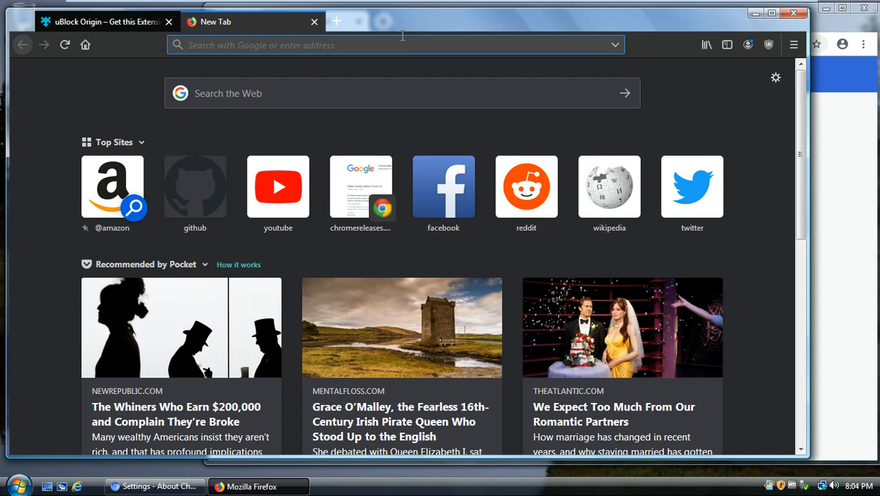
- Load twitch.tv/shift in the new tab and close the uBlock Origin tab
text(twi)
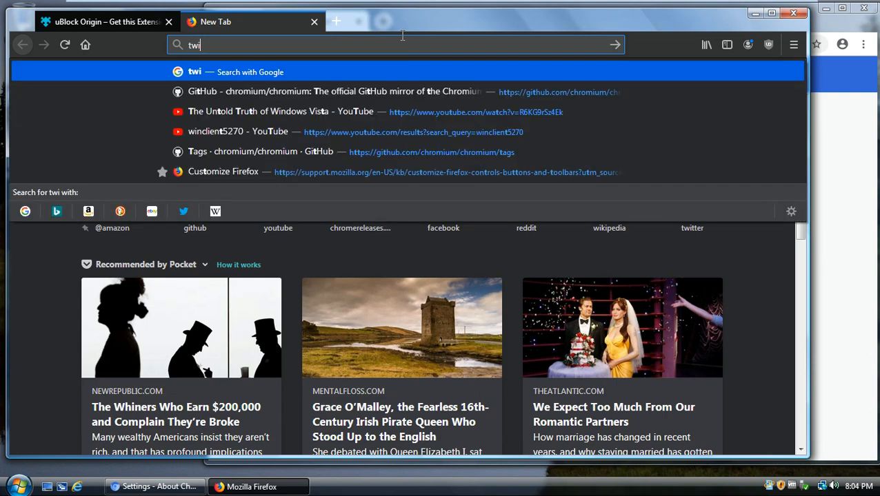
text(tch.tv/shift)
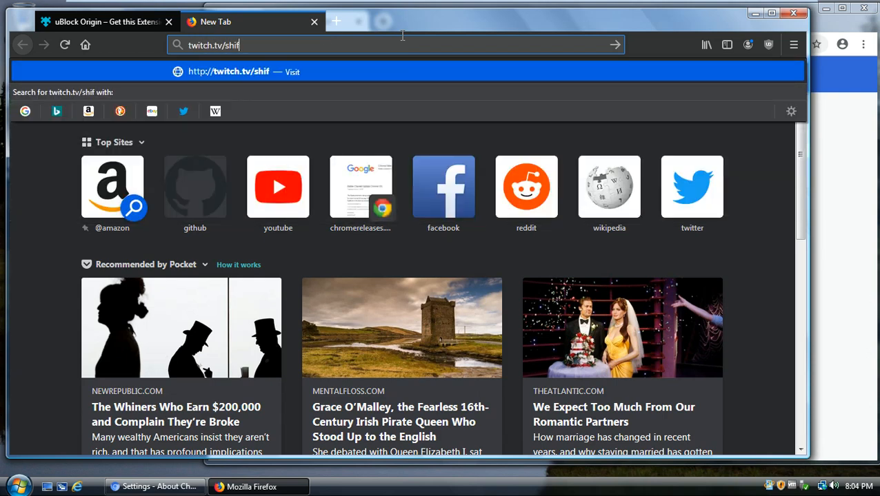
key(Return)
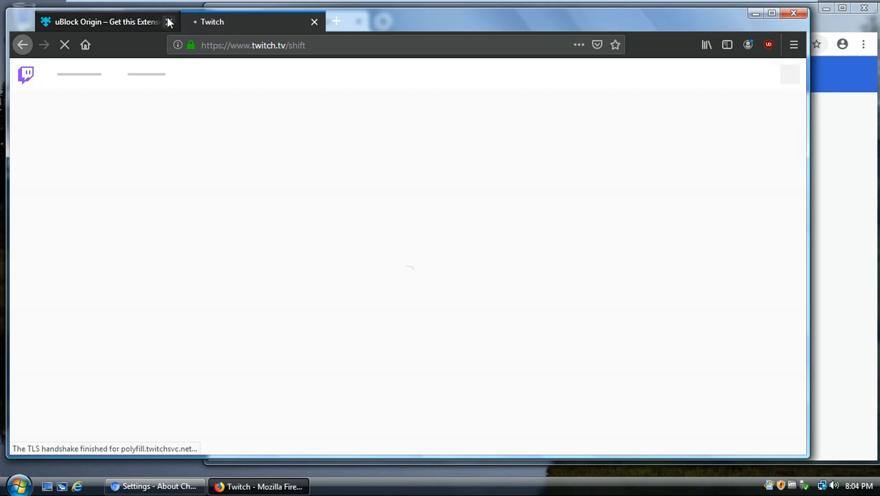
click(168, 22)
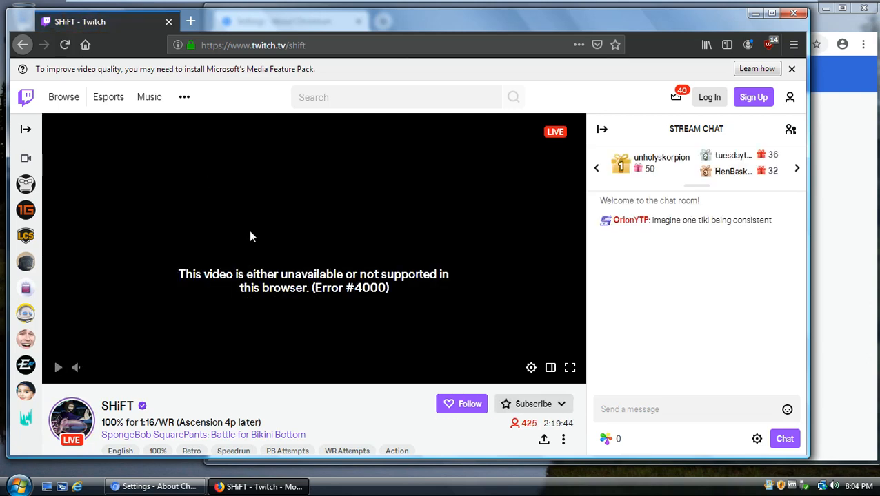
- Replace the Twitch tab with a new tab and dismiss the Moz News Beat message
click(191, 21)
click(168, 21)
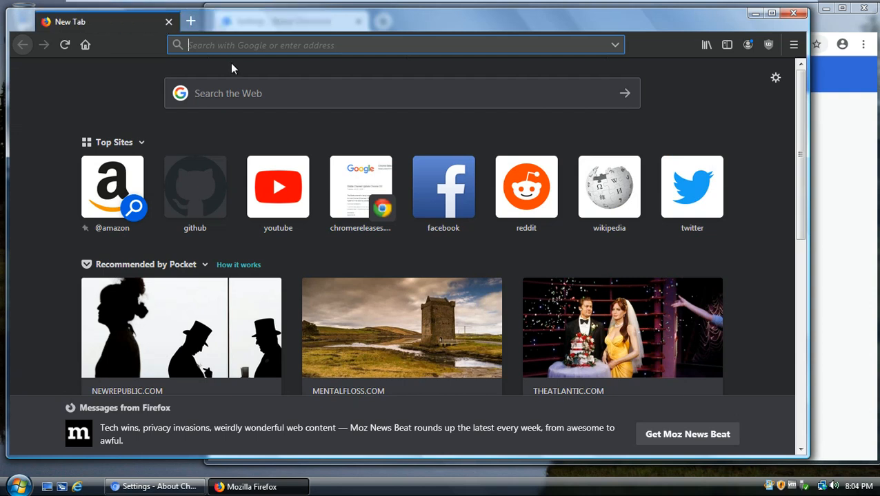
drag(293, 16, 289, 24)
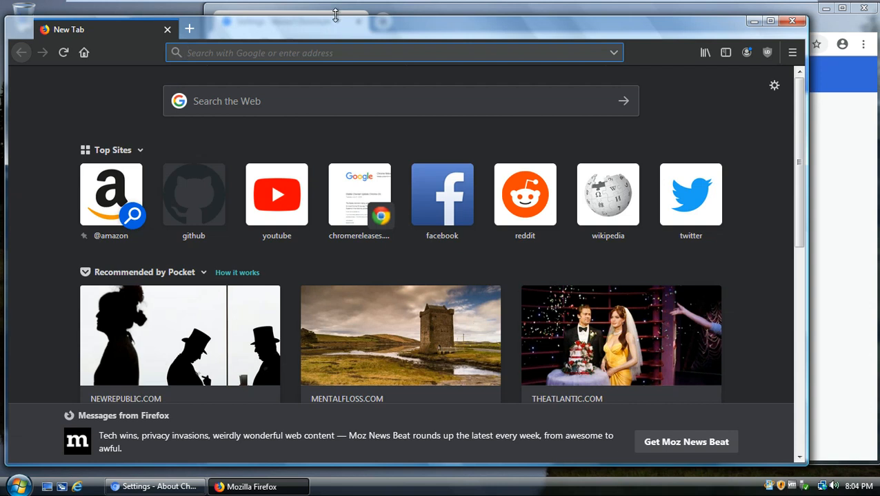
drag(333, 18, 333, 11)
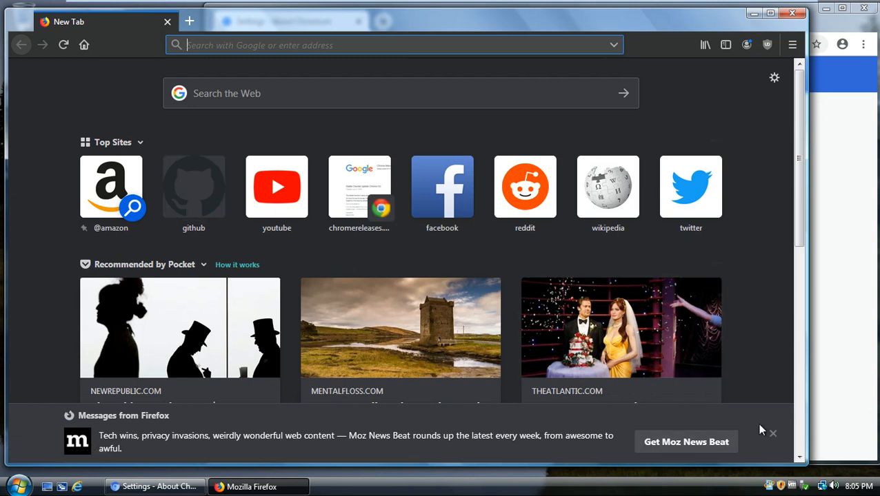
click(773, 436)
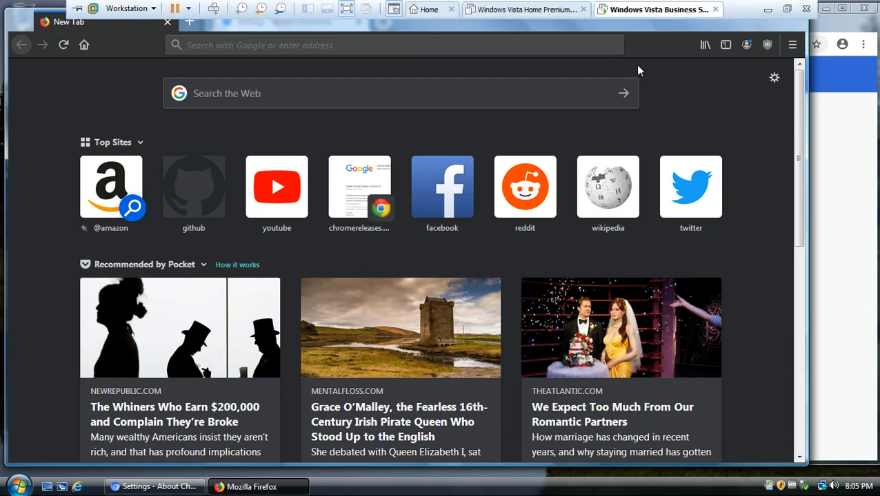
scroll(794, 159, down, 1)
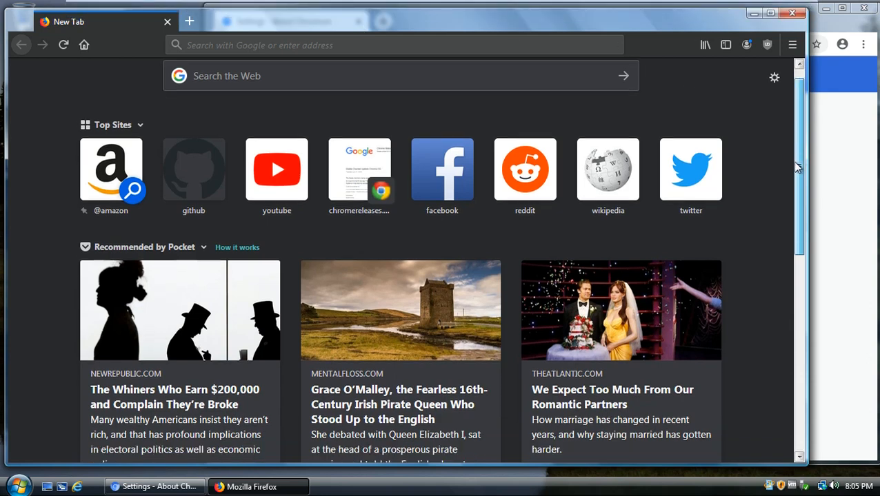
scroll(796, 155, down, 3)
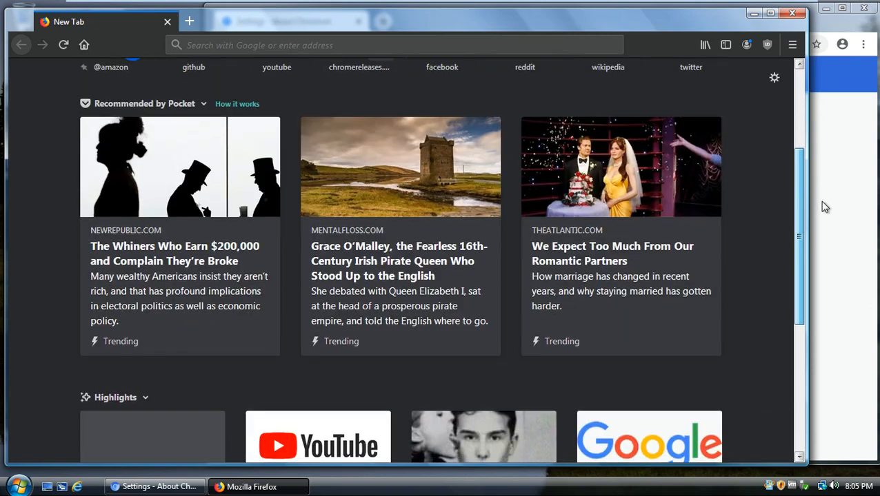
drag(822, 202, 823, 205)
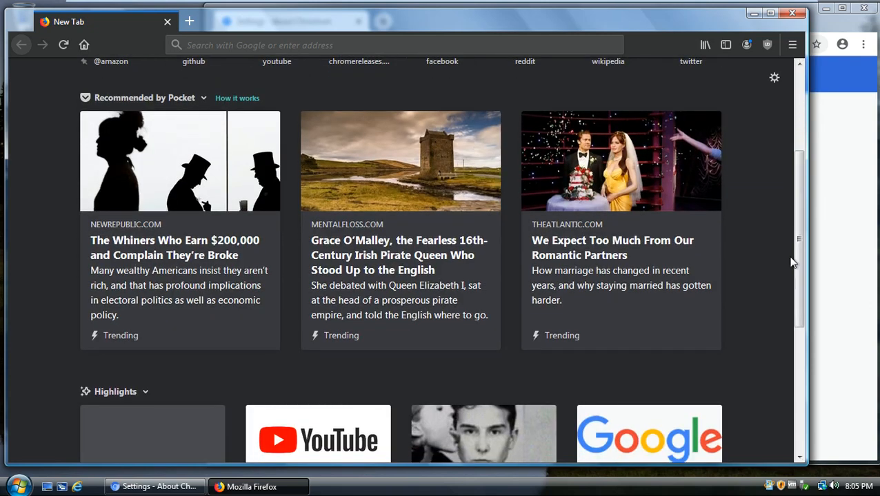
scroll(794, 282, down, 4)
scroll(786, 286, up, 8)
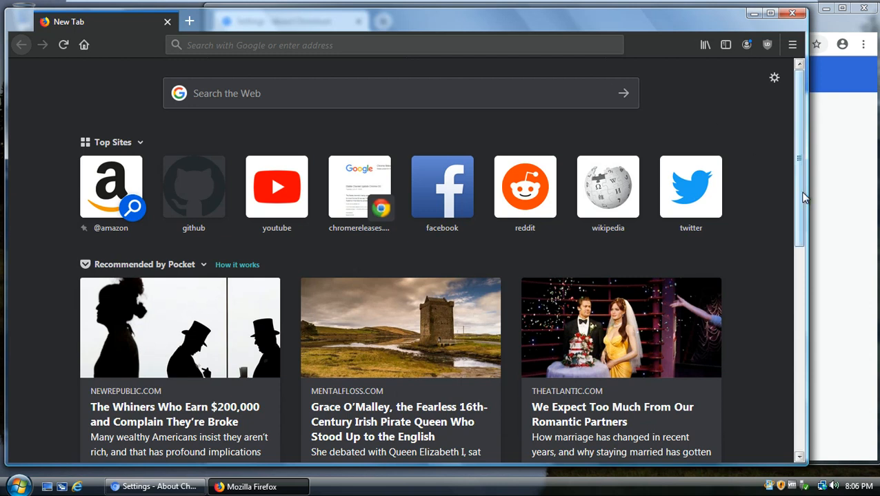
- Close the Firefox window, switch to Chromium and maximize its window
drag(801, 182, 798, 168)
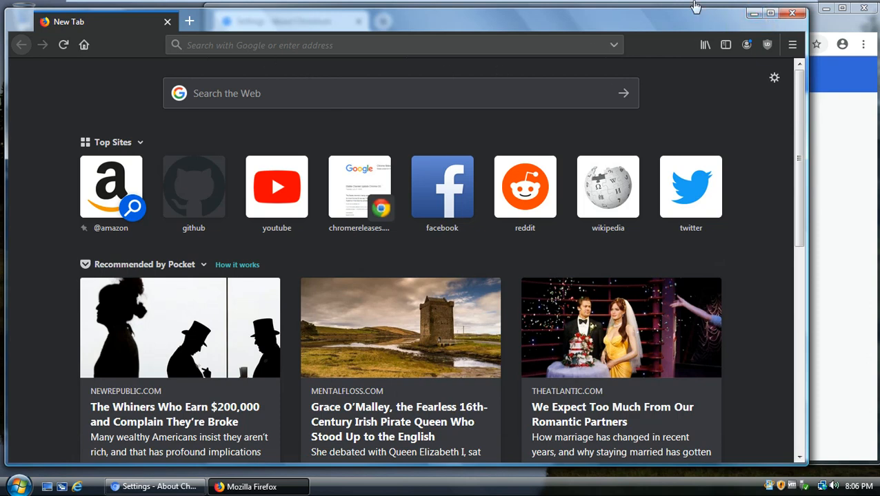
click(791, 12)
drag(693, 31, 502, 33)
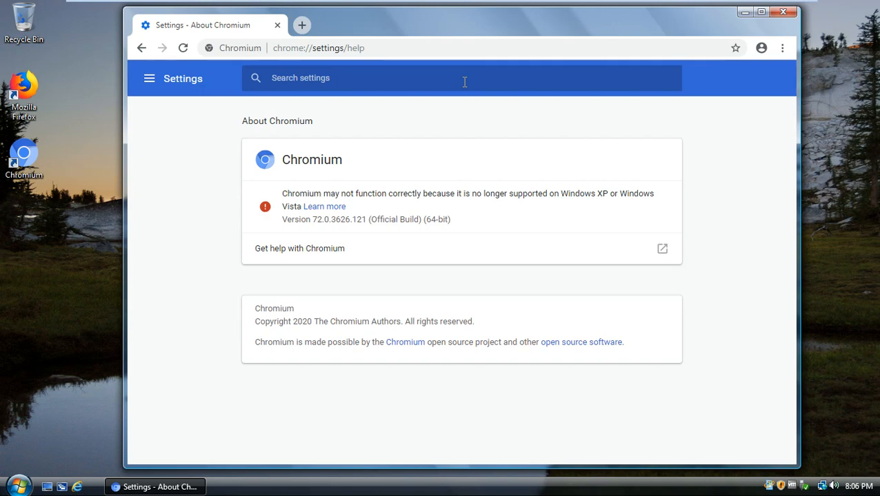
drag(351, 30, 325, 17)
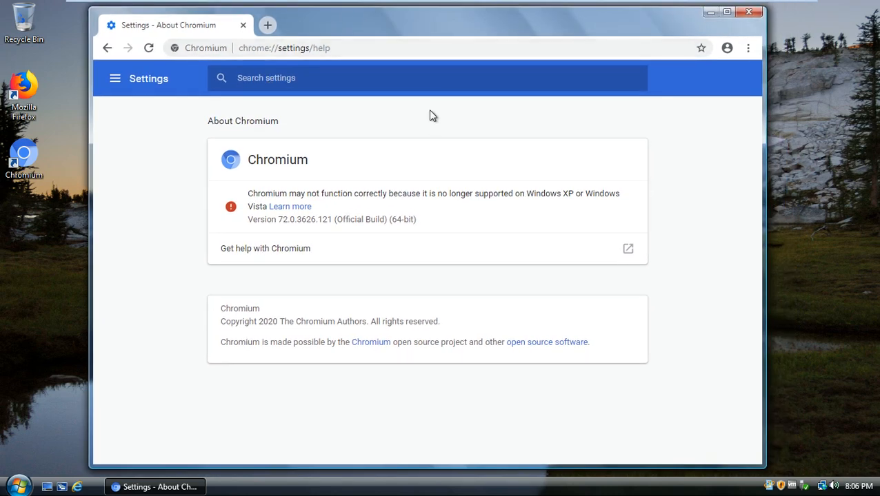
double_click(428, 31)
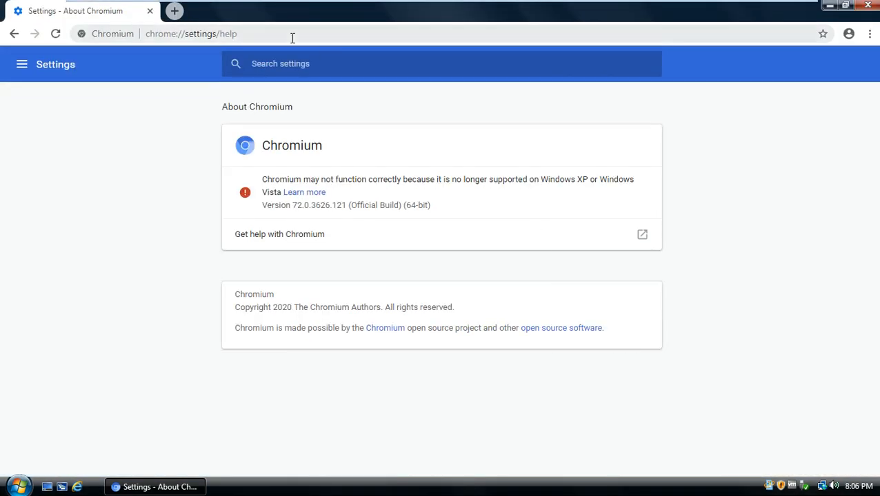
- Load twitch.tv/shift in Chromium and mute the site
click(291, 35)
text(twi)
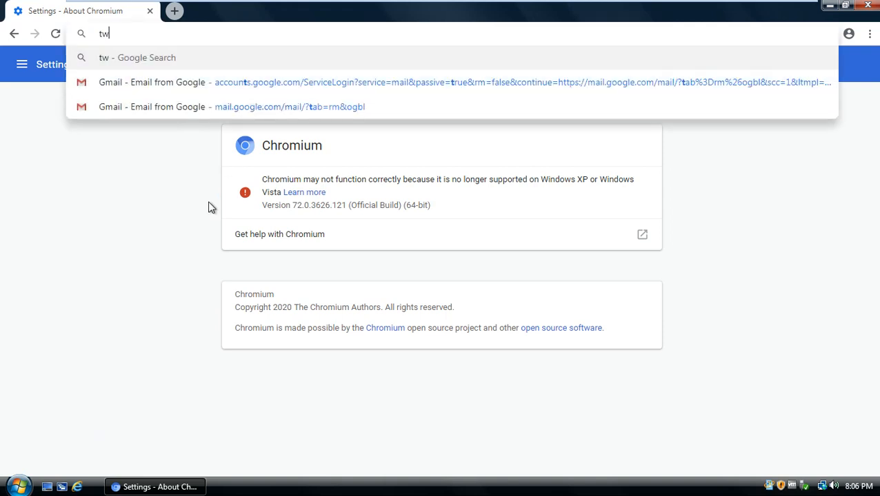
key(BackSpace)
key(BackSpace)
key(BackSpace)
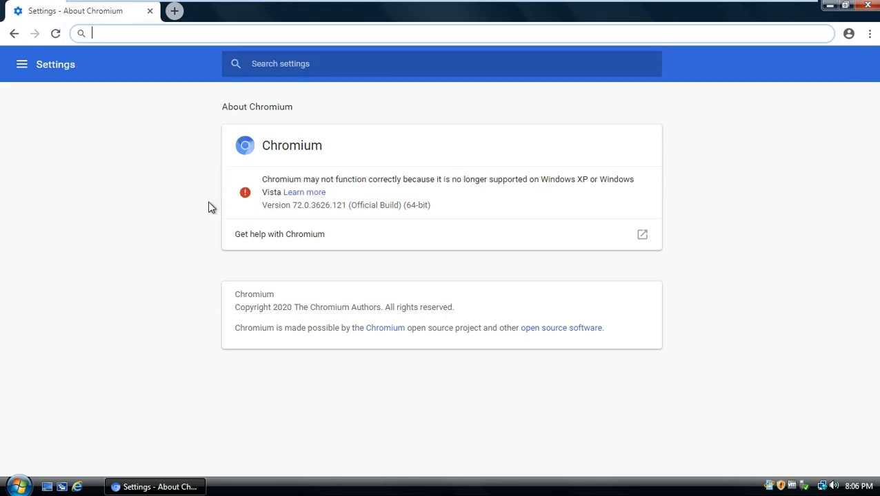
text(twitc)
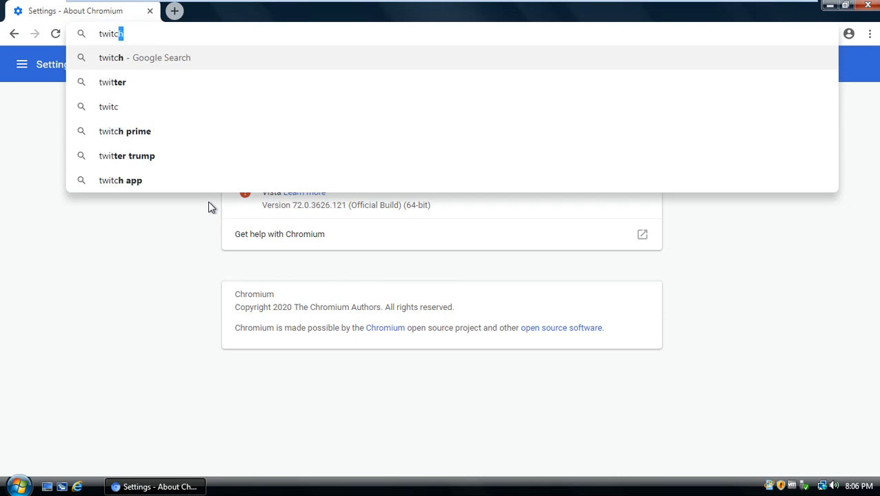
text(h.tv/shift)
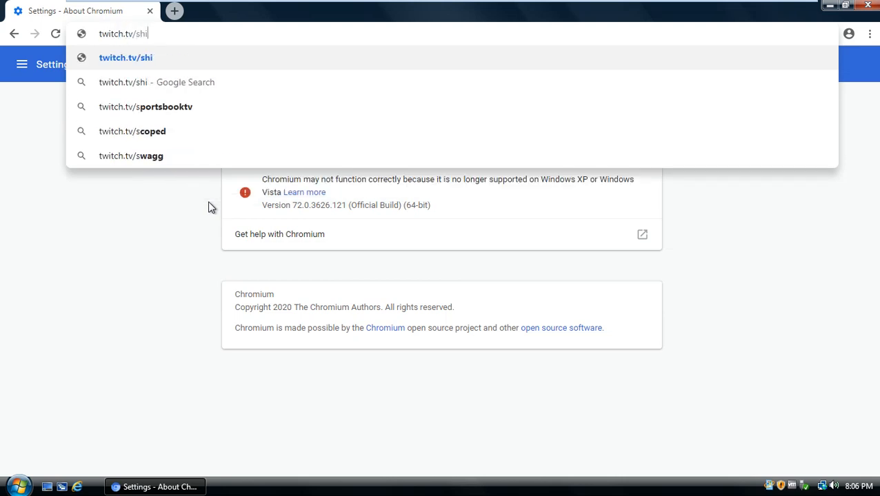
key(Return)
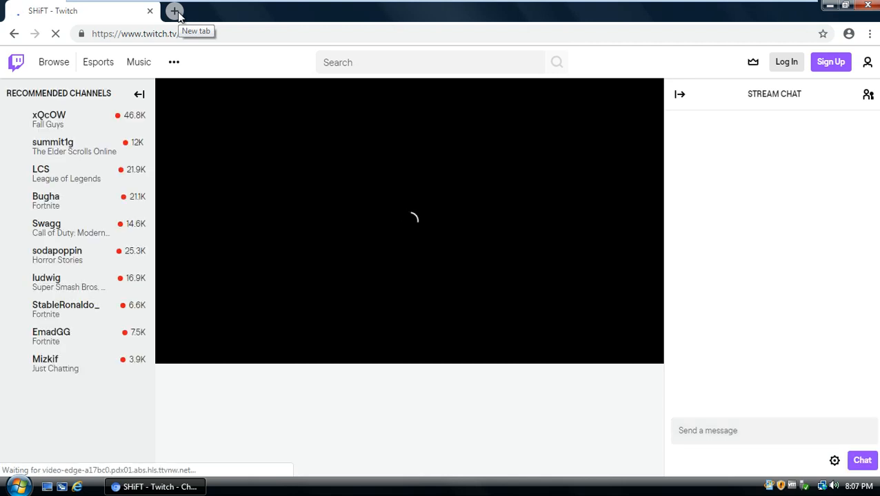
right_click(123, 15)
click(153, 93)
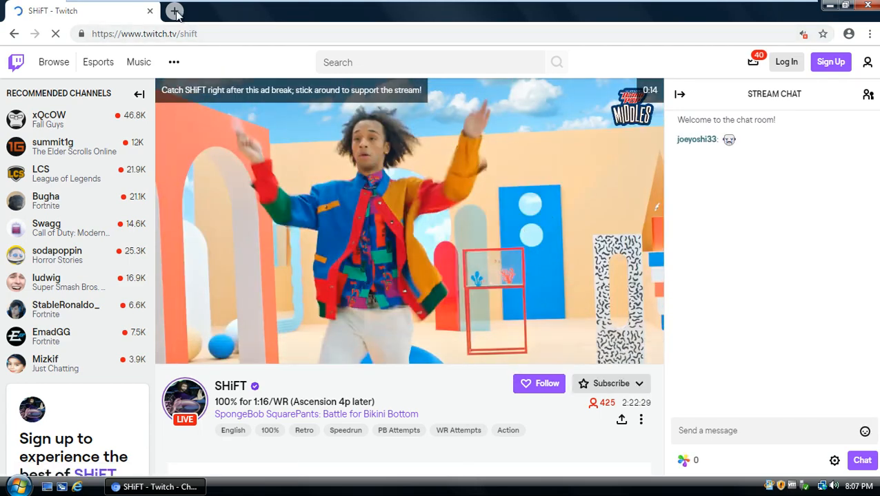
- Replace the Twitch tab with a blank new tab, abandoning the Gmail page opened from its shortcut
click(176, 11)
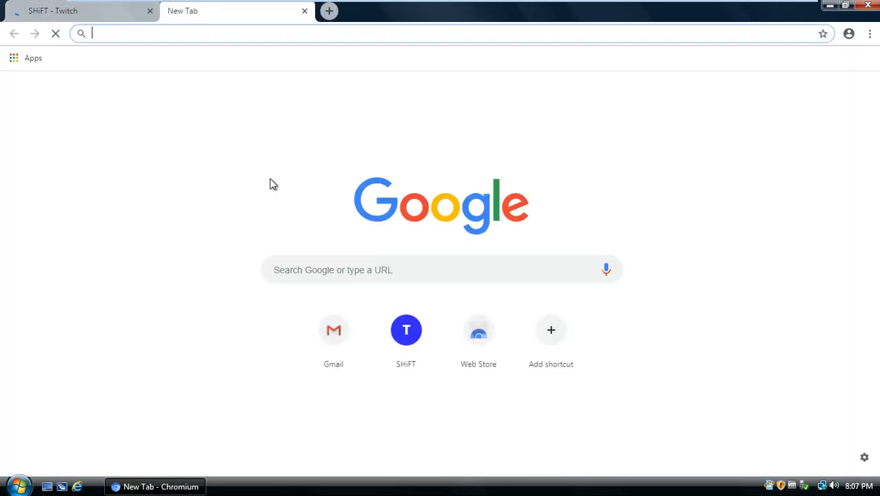
click(335, 329)
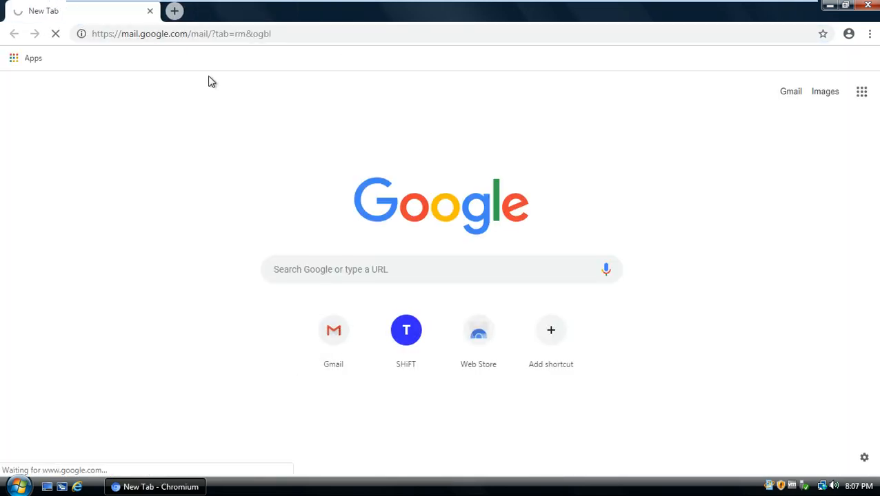
click(174, 12)
click(150, 11)
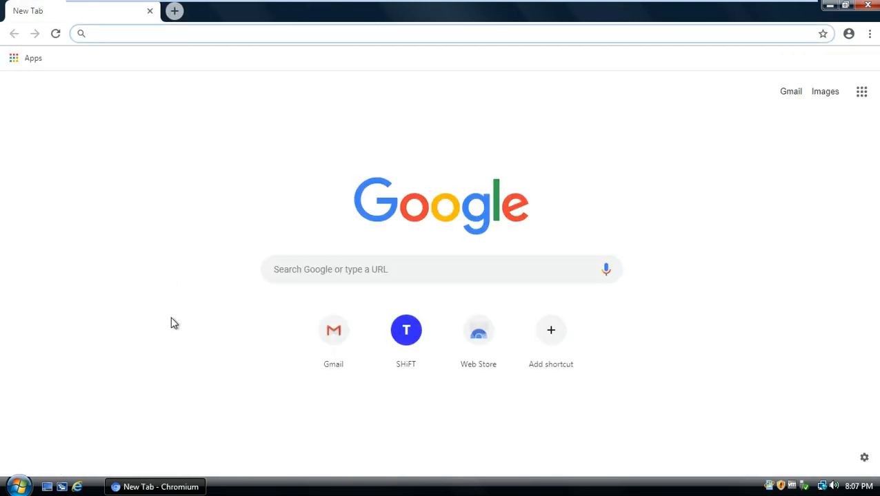
- Minimize Chromium and open the file location of its desktop shortcut
click(19, 486)
click(198, 490)
click(193, 491)
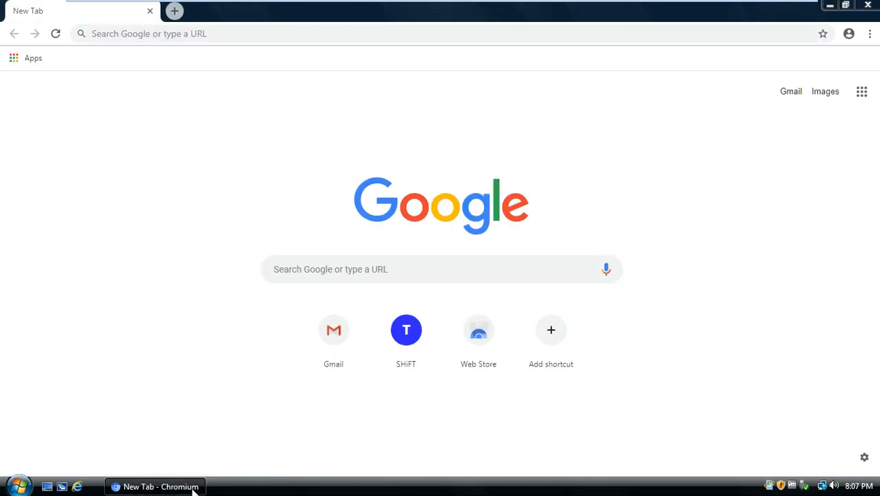
click(194, 488)
click(19, 486)
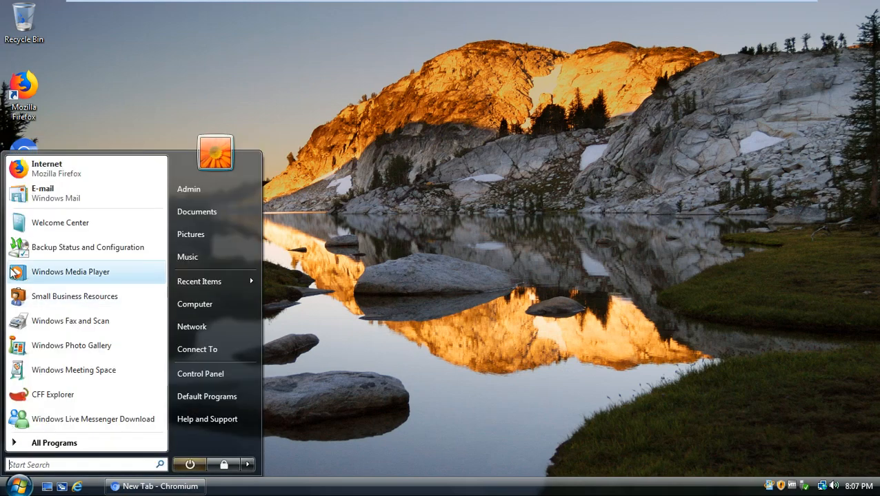
click(63, 91)
right_click(36, 138)
click(91, 159)
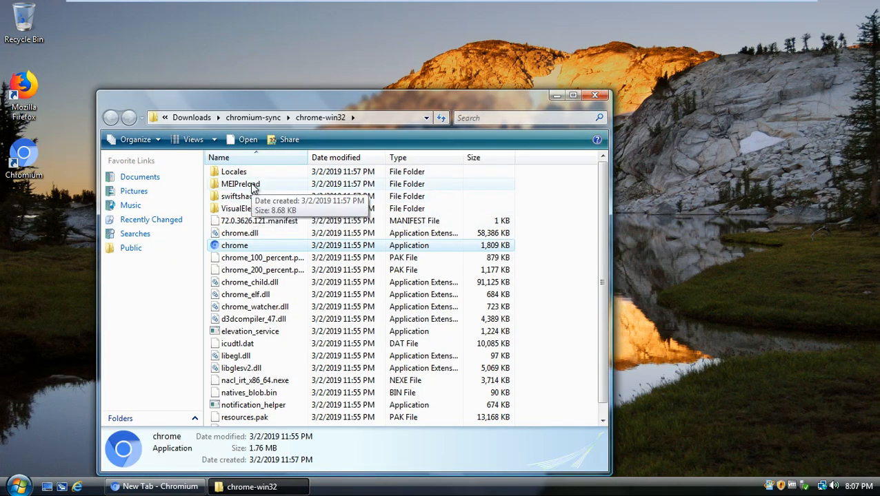
- Look inside the swiftshader, Locales and MEIPreload subfolders of the chrome-win32 folder
click(249, 210)
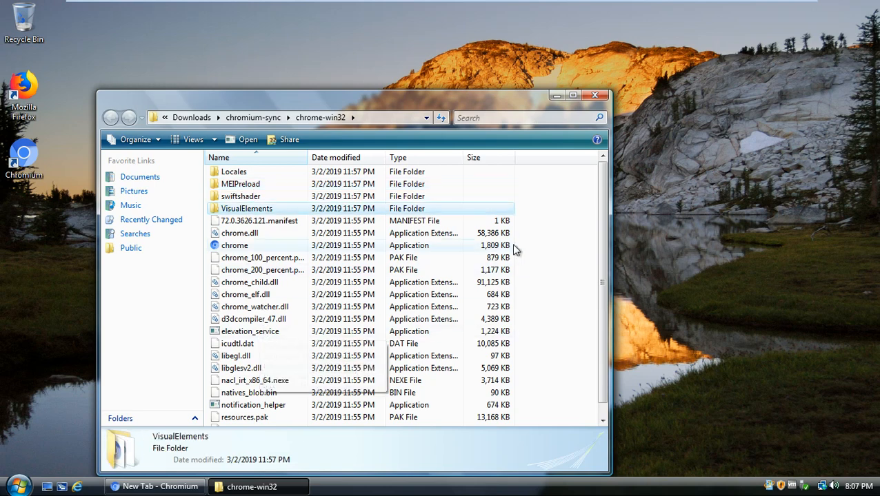
mouse_move(603, 248)
mouse_down()
mouse_move(600, 298)
mouse_move(597, 245)
mouse_up()
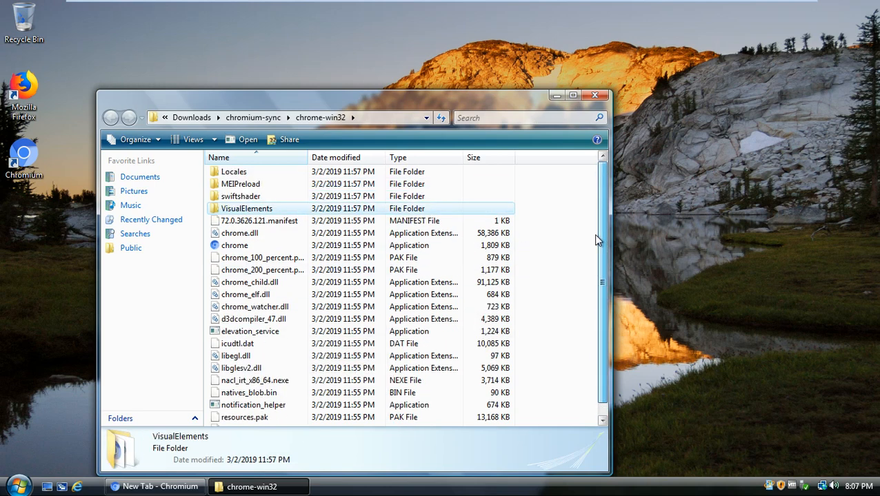
double_click(238, 199)
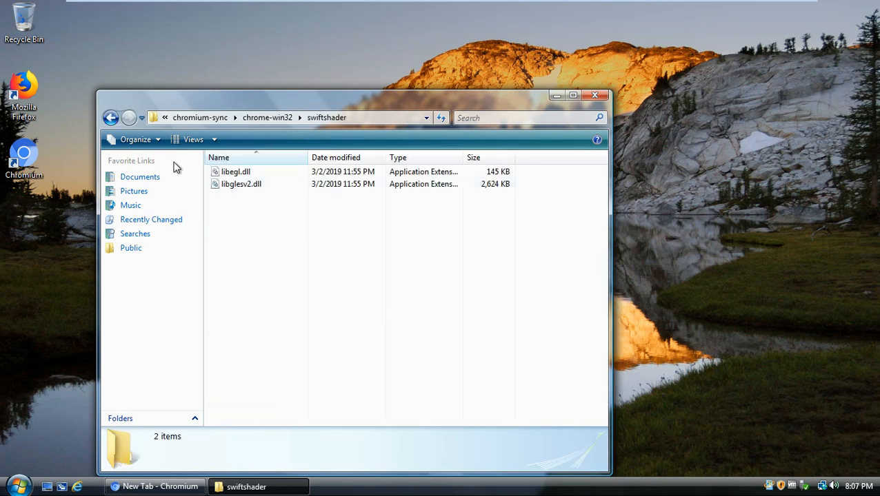
click(110, 117)
double_click(234, 172)
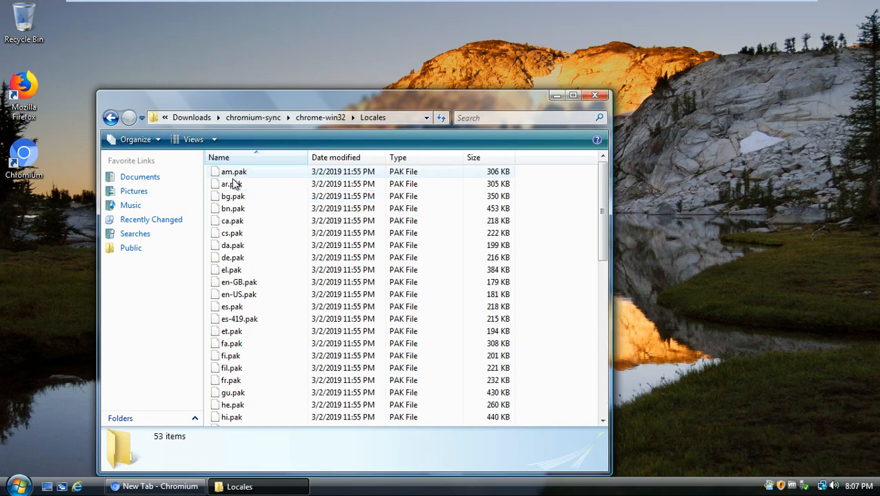
click(110, 117)
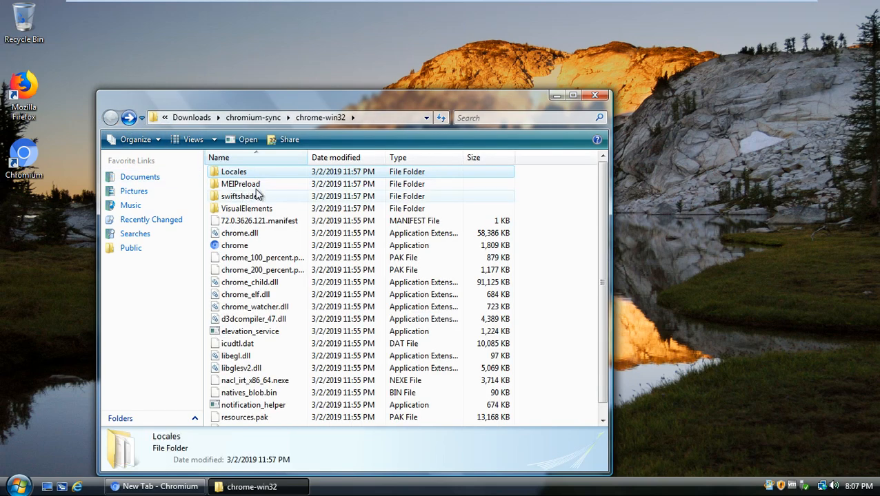
double_click(248, 185)
click(110, 117)
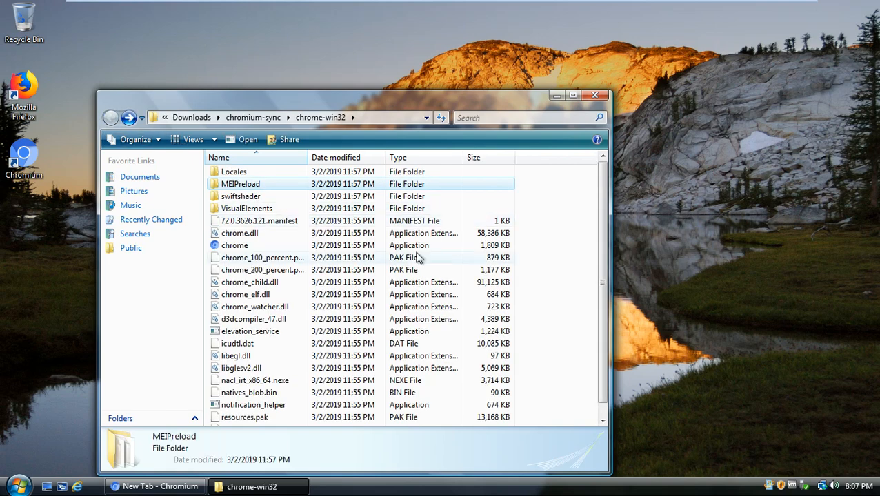
- Examine the list of program files in the chrome-win32 folder and select d3dcompiler_47.dll
scroll(600, 259, down, 1)
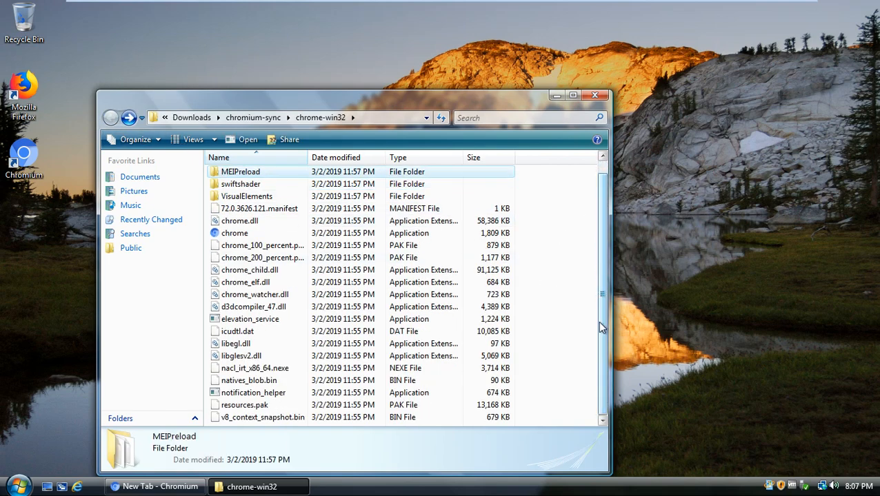
drag(610, 321, 610, 315)
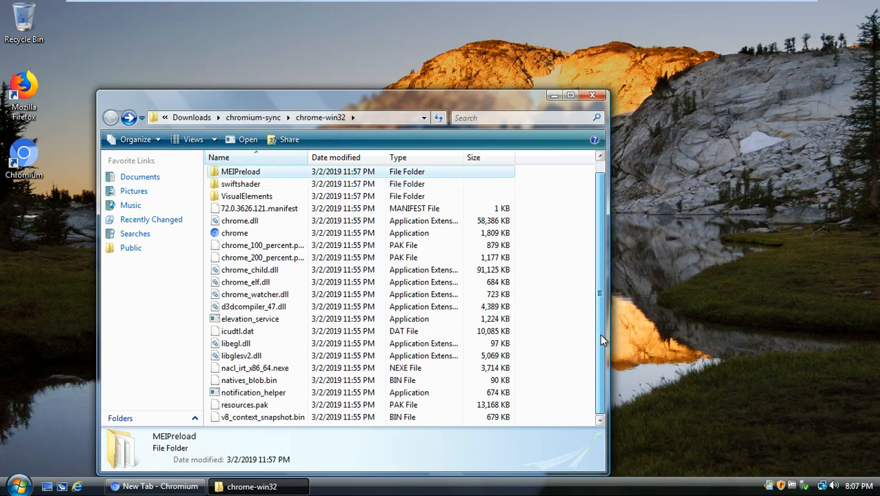
scroll(597, 275, up, 1)
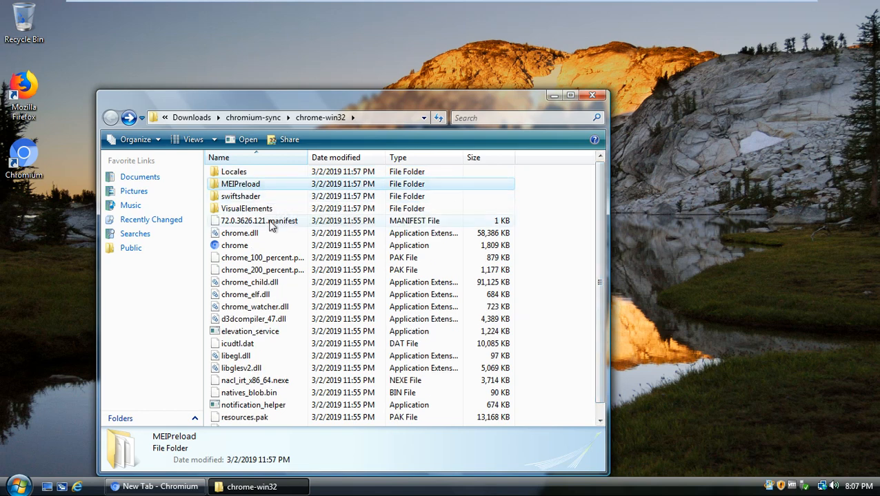
click(350, 321)
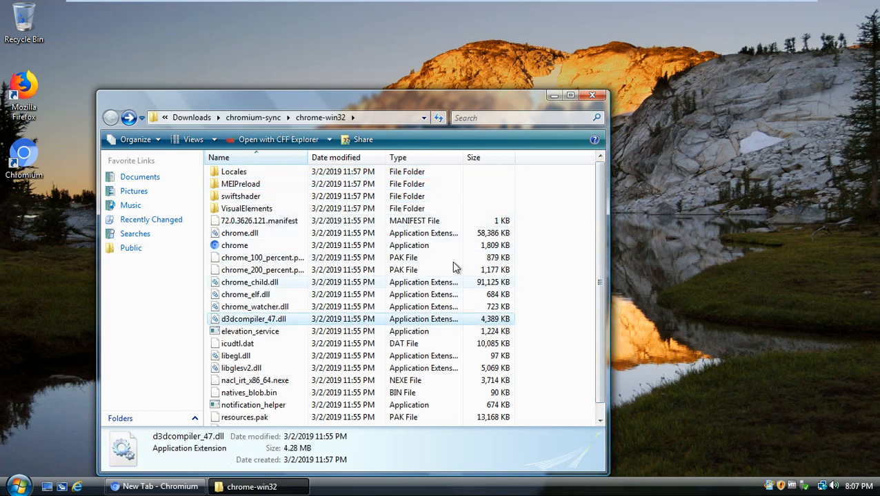
scroll(601, 324, down, 1)
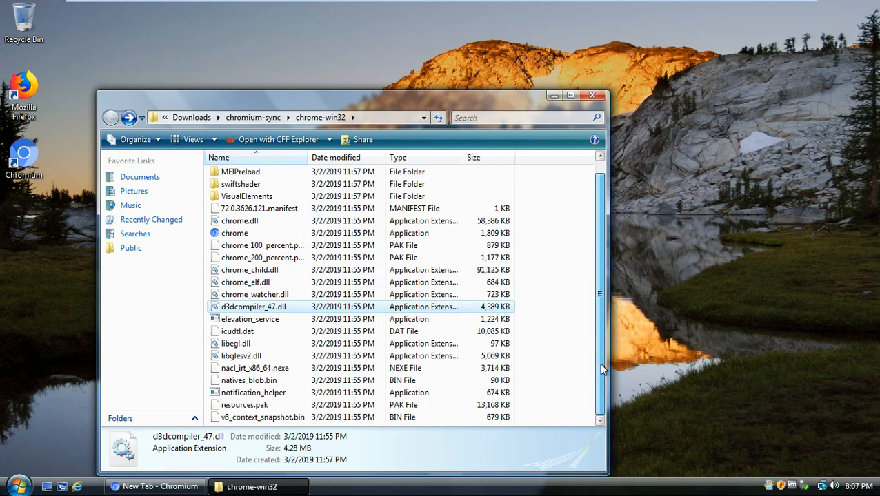
scroll(598, 367, up, 1)
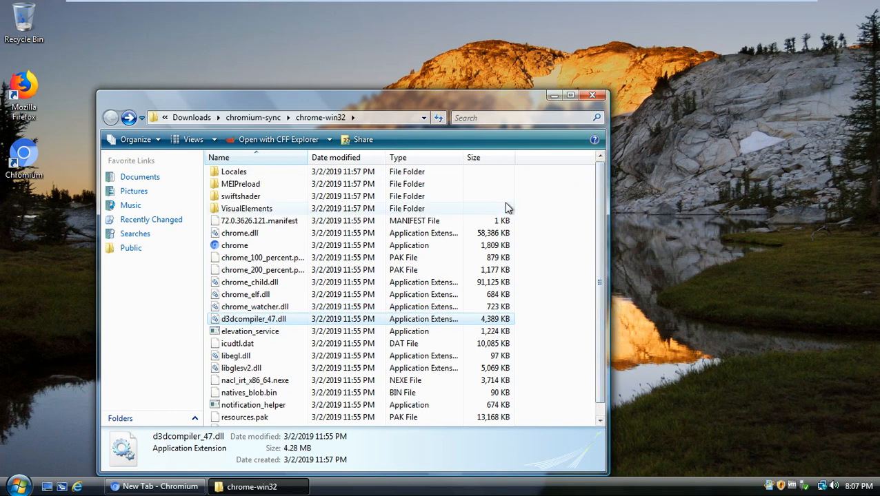
- Close the chrome-win32 folder window and bring the minimized Chromium window back
drag(479, 97, 488, 45)
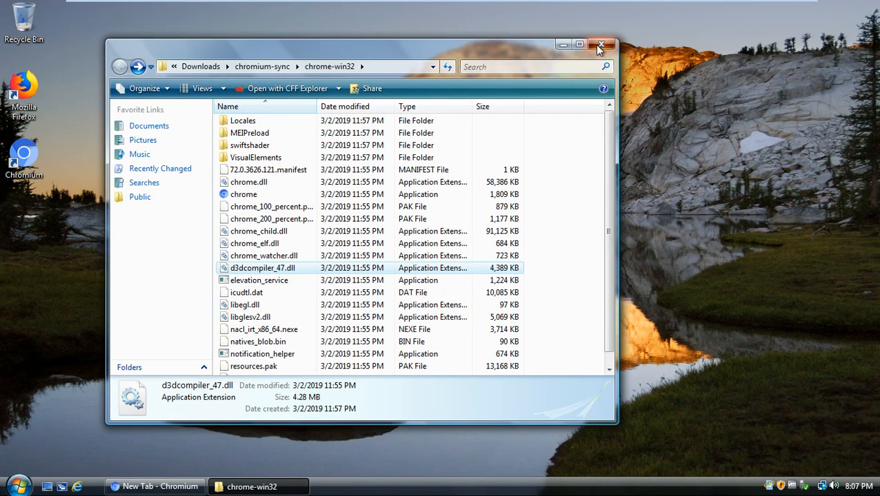
click(599, 45)
click(155, 487)
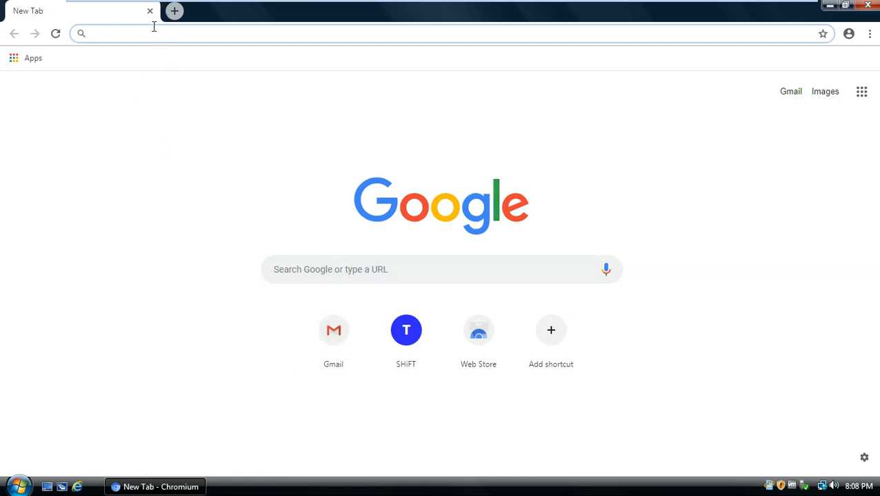
- Restore the maximized Chromium window to its smaller size and move it slightly closer to the desktop icons
mouse_move(294, 3)
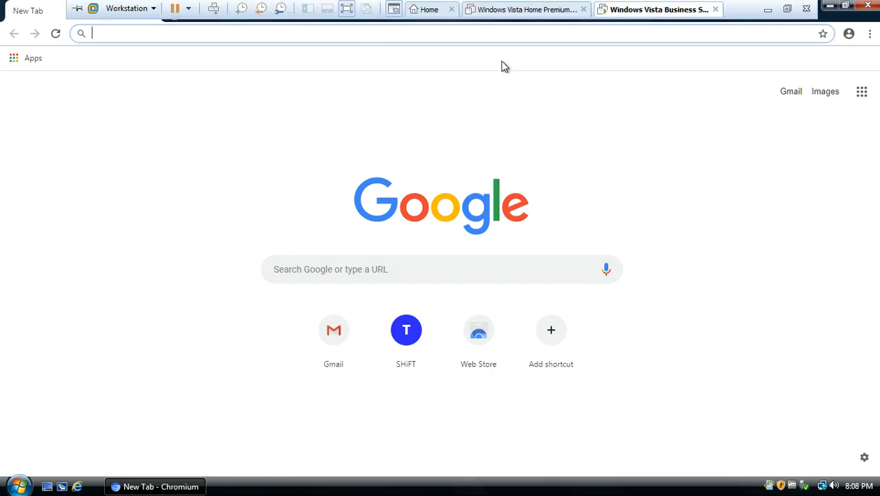
click(845, 5)
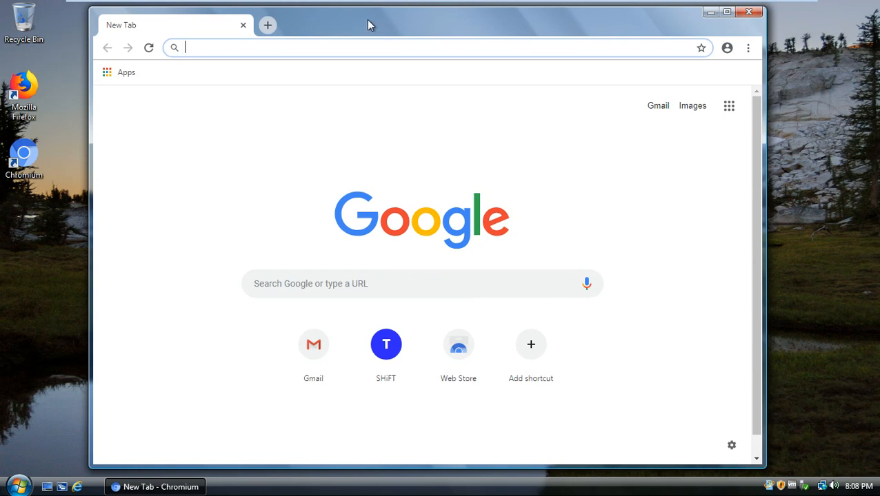
drag(368, 20, 342, 21)
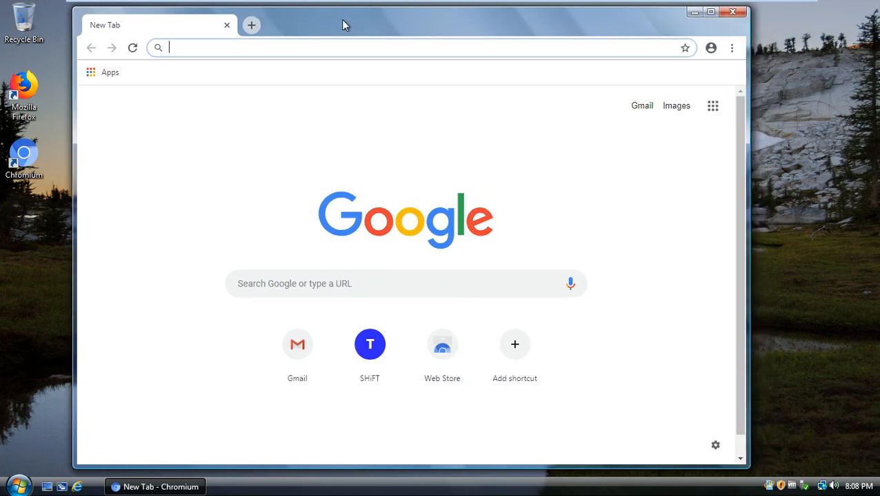
click(23, 85)
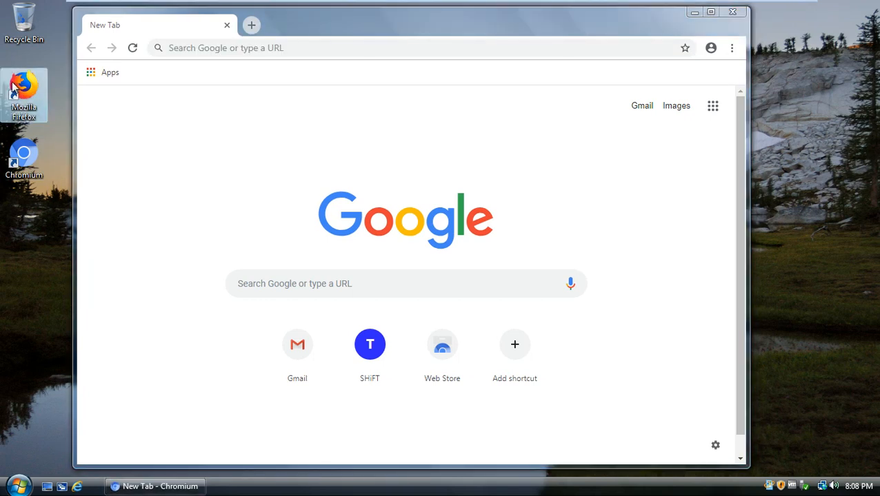
click(124, 149)
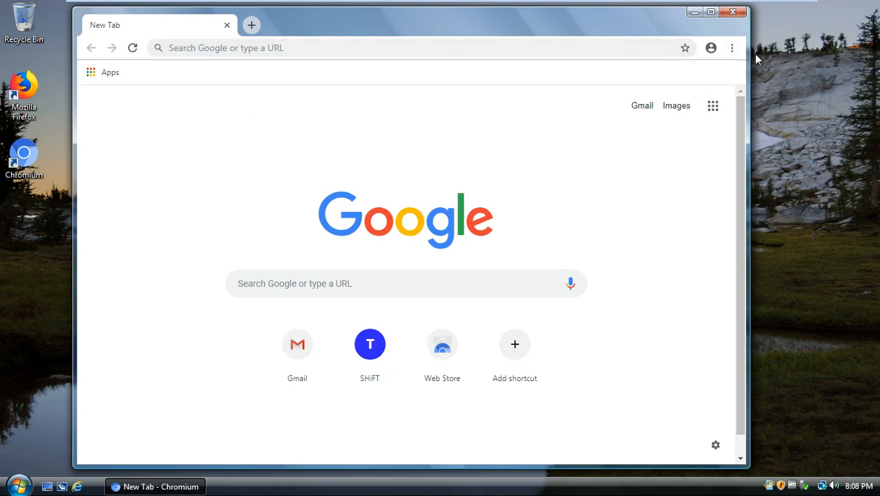
- Go to google.com in the open tab and decline the offer to reinstall Chrome
click(269, 46)
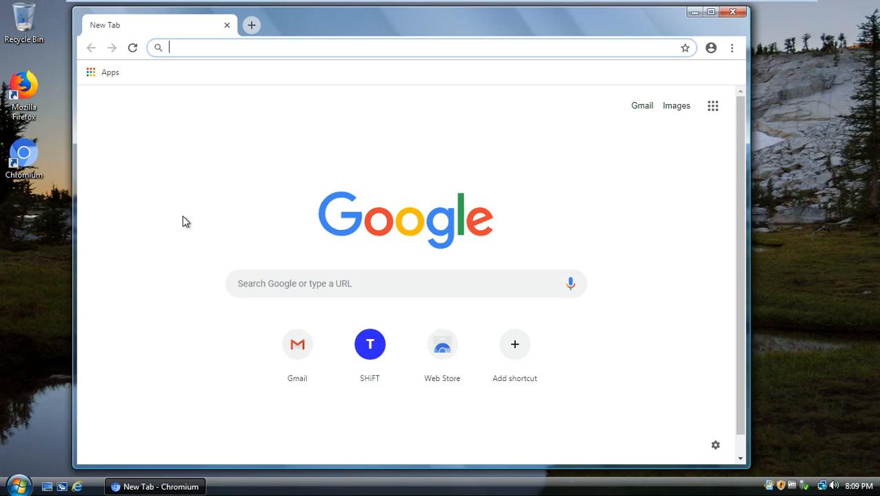
text(goo)
key(Return)
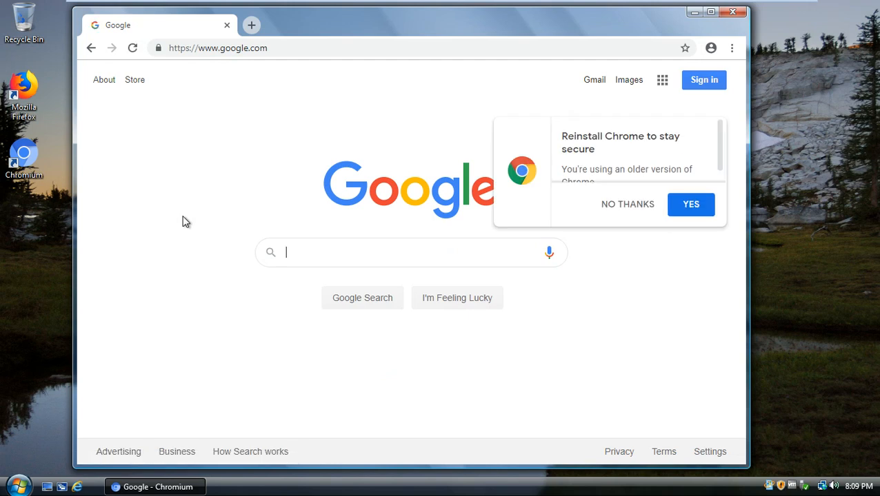
click(616, 209)
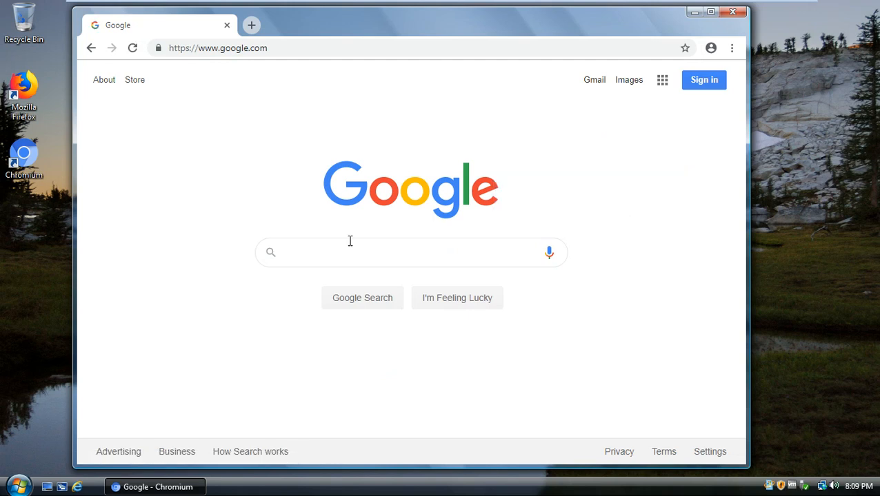
- Search Google for "ublock origin" and open its Chrome Web Store page
click(320, 260)
text(ublock or)
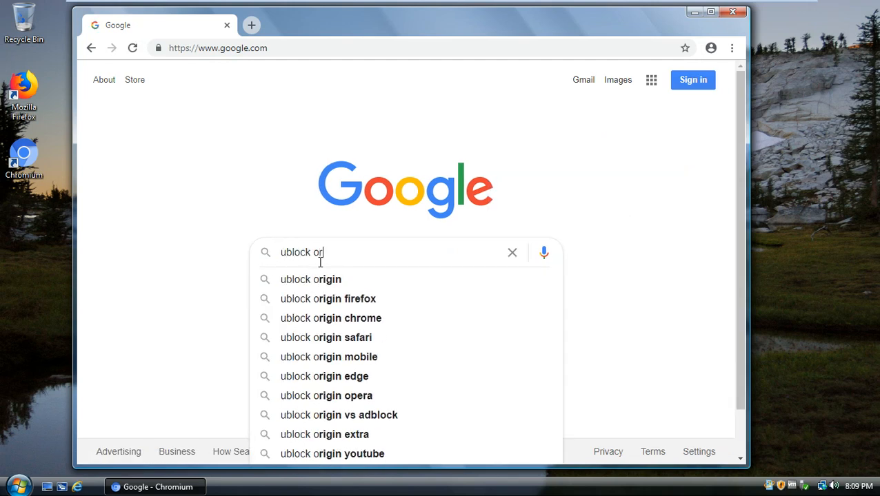
text(igin)
key(Return)
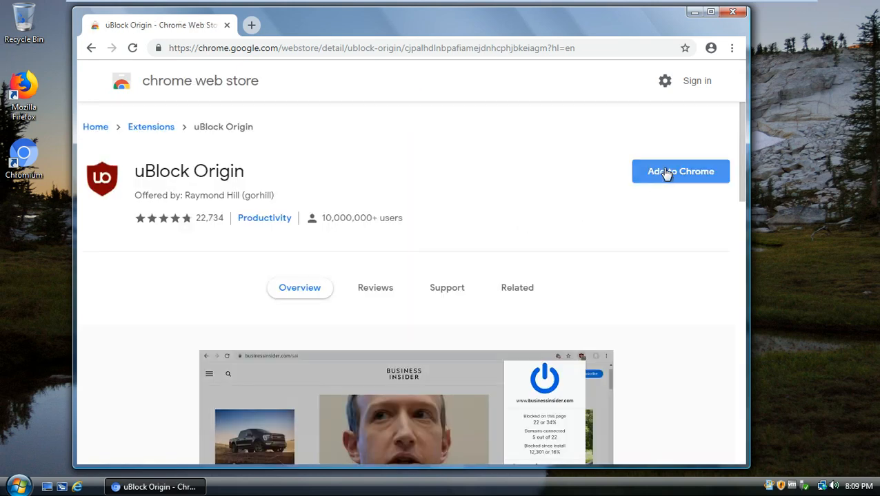
- Try to add the uBlock Origin extension from the Chrome Web Store and dismiss the resulting messages
click(666, 174)
click(428, 180)
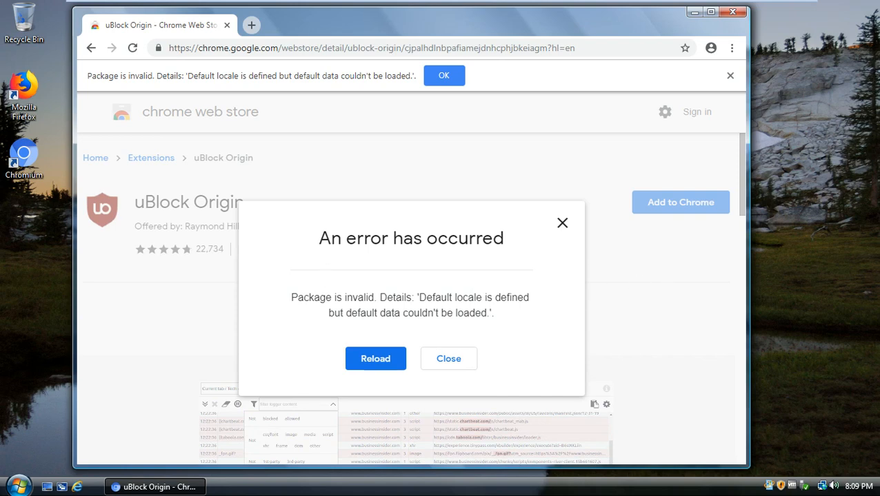
click(730, 75)
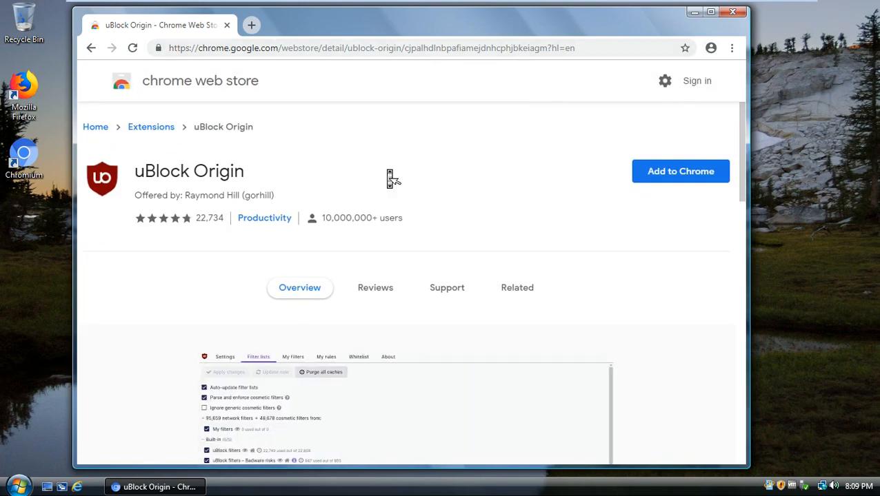
drag(741, 144, 741, 84)
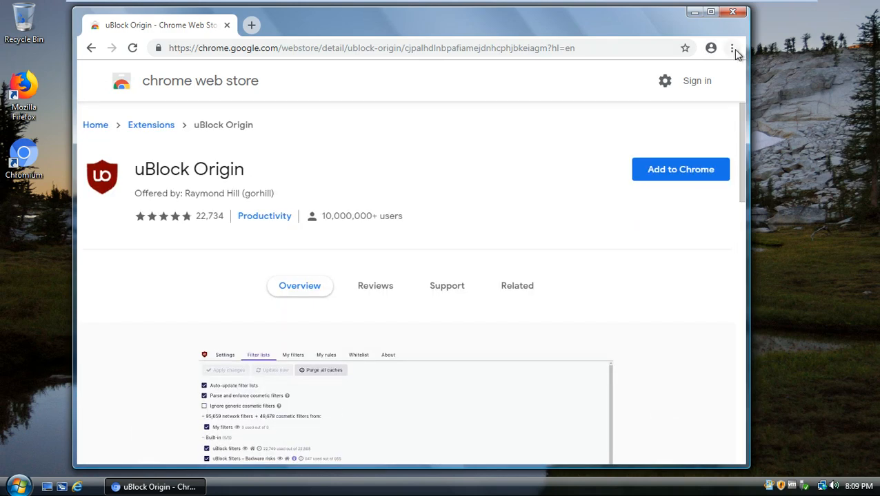
- Shift the Chromium window slightly away from the desktop icons and go to msfn.org/board
drag(622, 33, 609, 34)
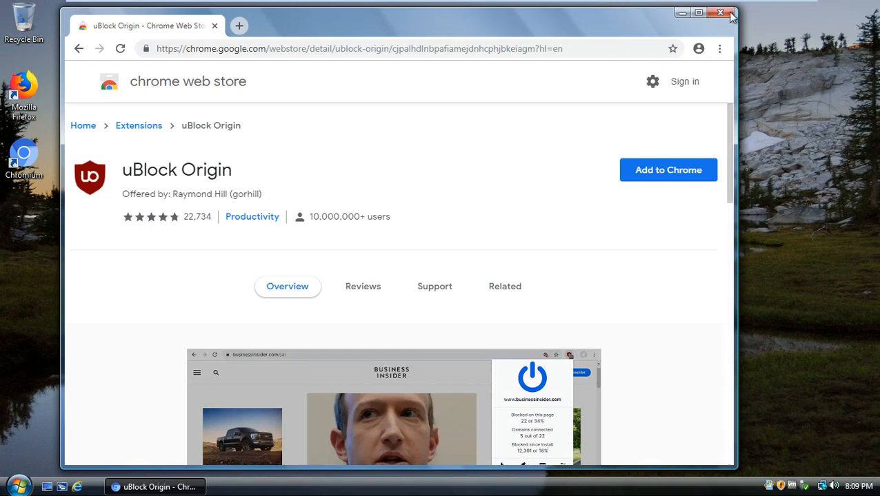
drag(625, 21, 655, 23)
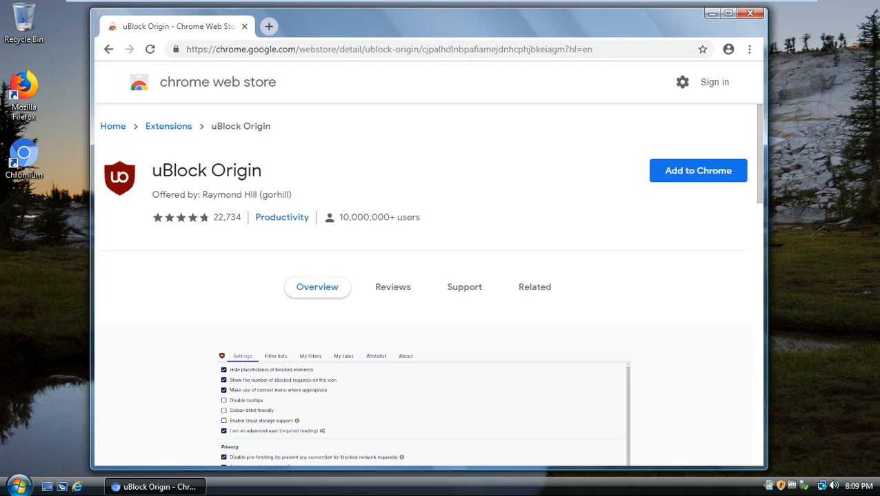
click(463, 48)
text(msfn)
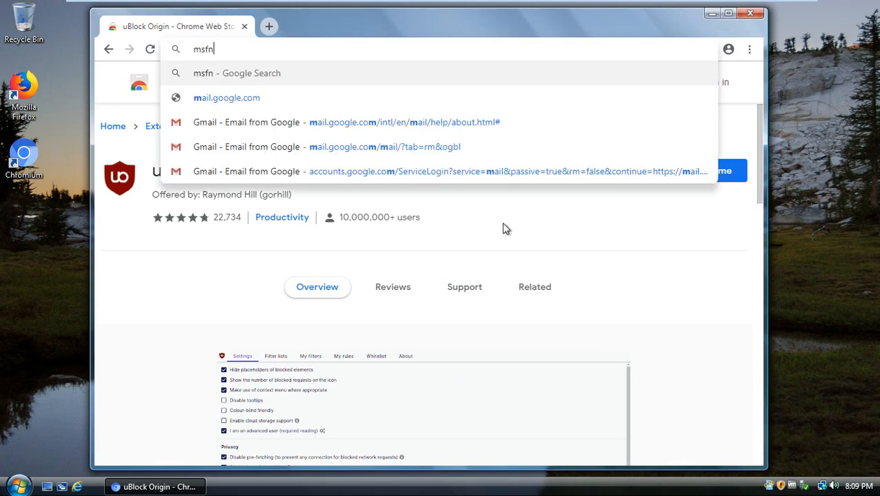
text(.org/board)
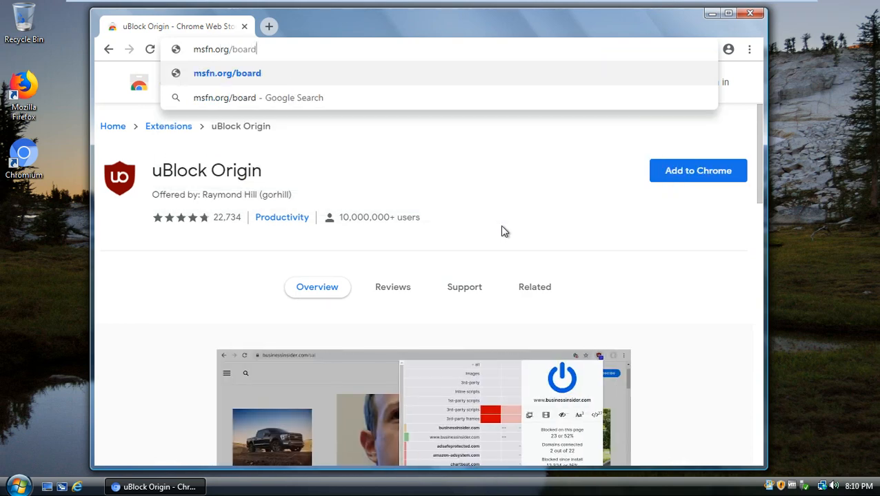
key(Return)
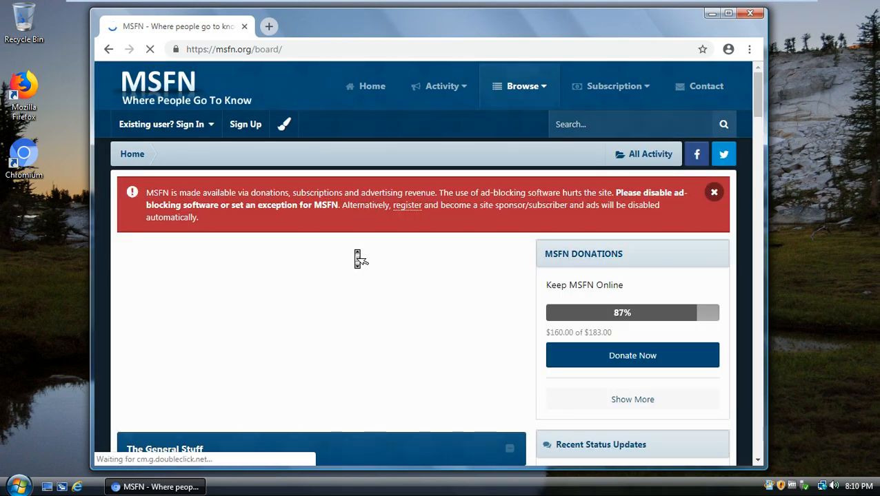
- Enter the Windows Vista subforum on MSFN and open the topic "Software compatible with Windows Vista Extended Kernel"
scroll(756, 110, down, 1)
scroll(757, 118, down, 10)
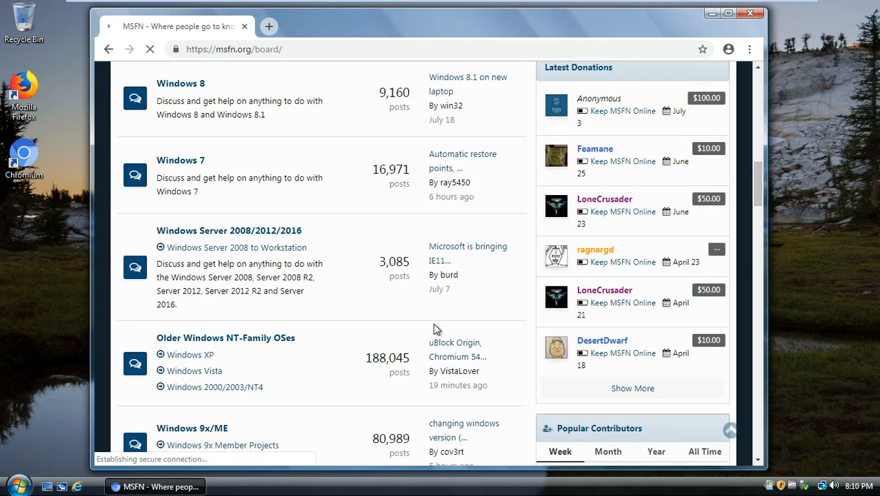
click(196, 369)
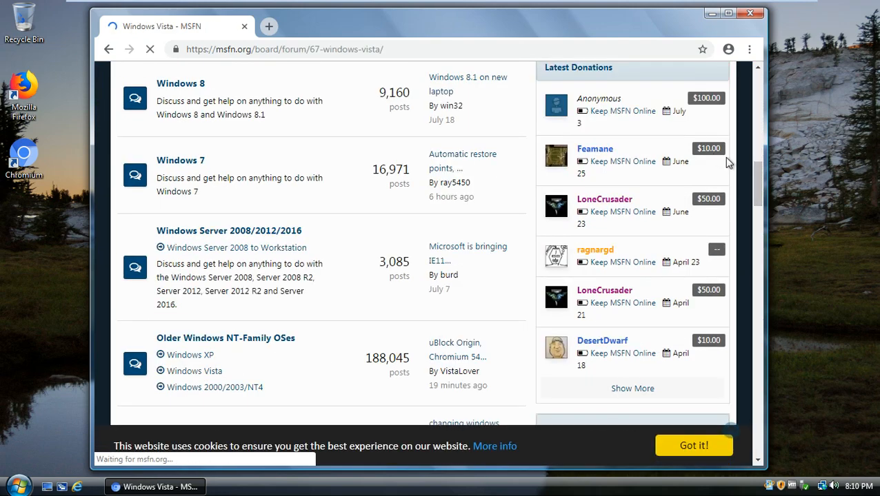
scroll(754, 198, down, 5)
scroll(754, 198, down, 10)
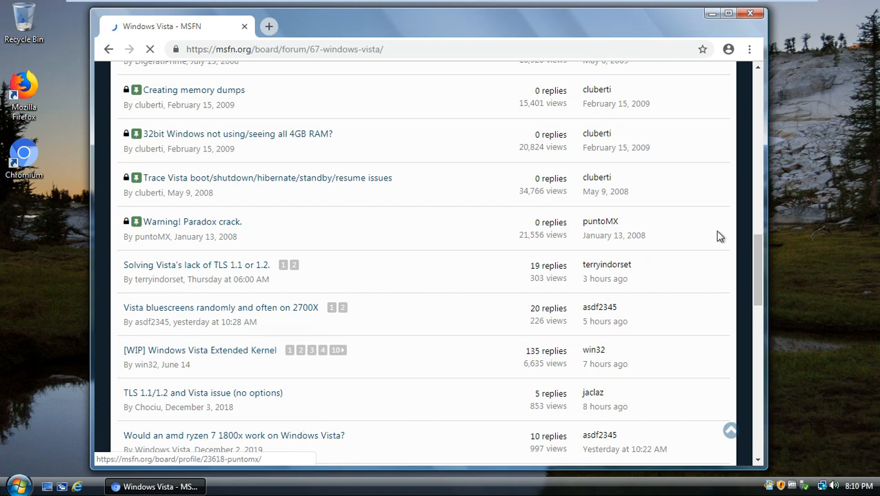
scroll(752, 293, down, 2)
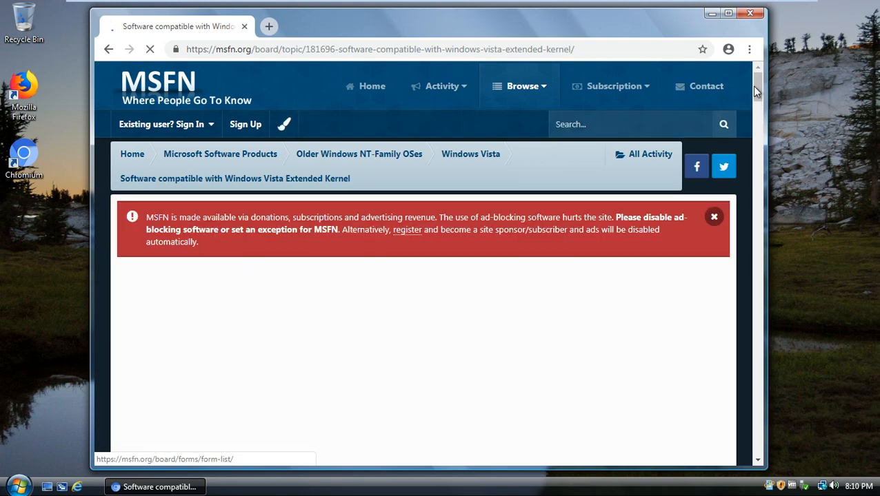
- View the compatible software list, follow its link to the Windows Vista Extended Kernel topic, and close Chromium
drag(758, 91, 756, 134)
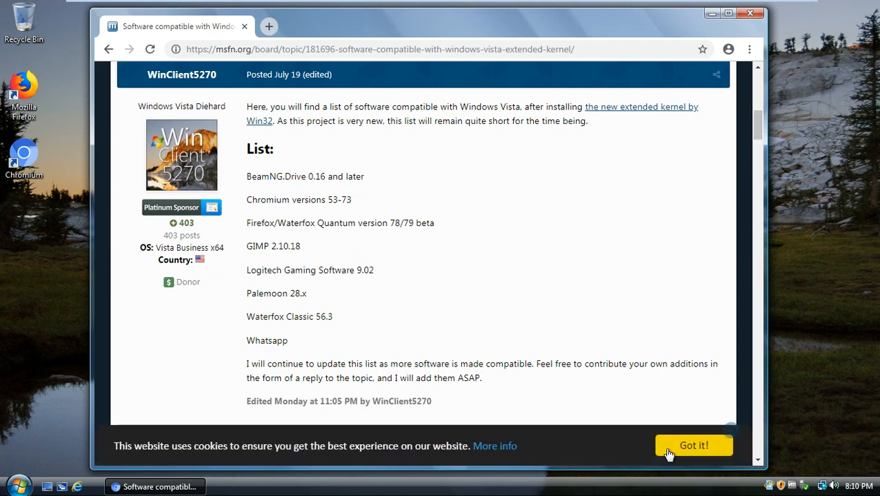
click(748, 446)
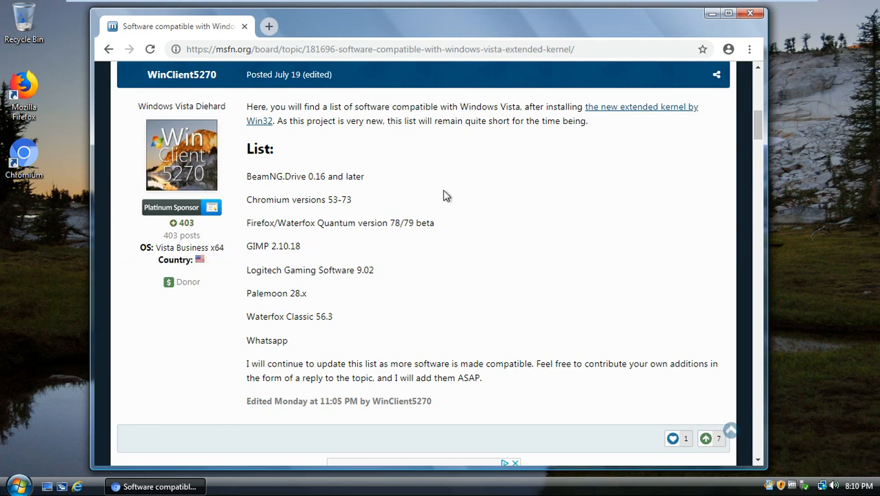
click(611, 111)
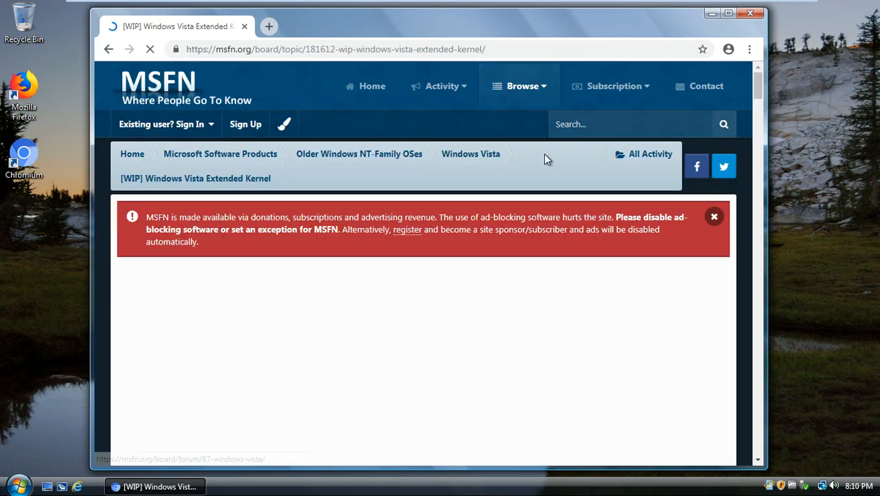
mouse_move(757, 86)
mouse_down()
mouse_move(756, 143)
mouse_move(758, 87)
mouse_up()
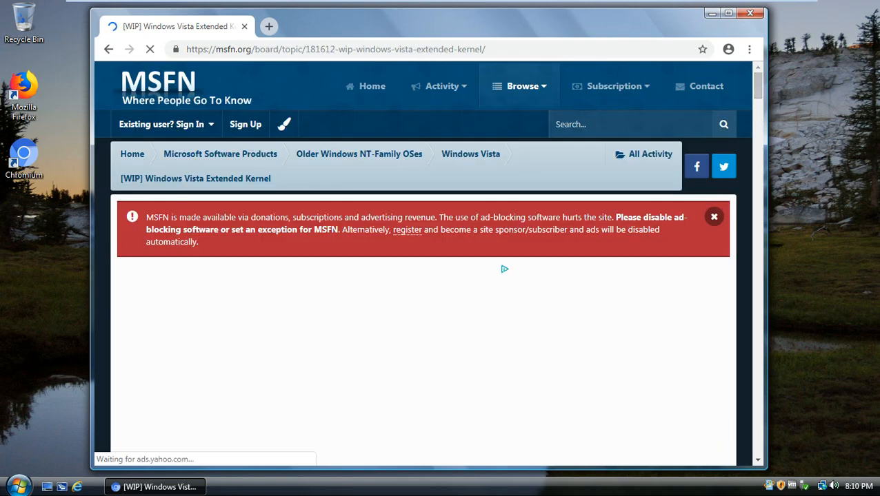
click(750, 14)
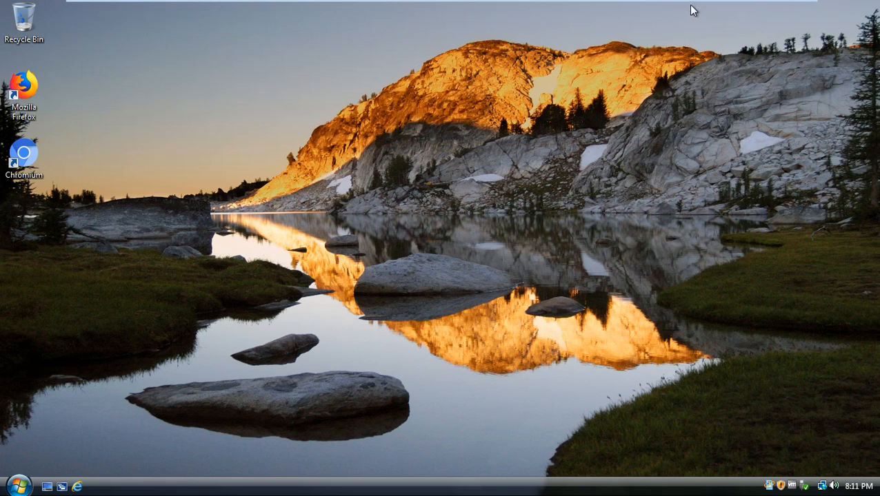
mouse_move(690, 6)
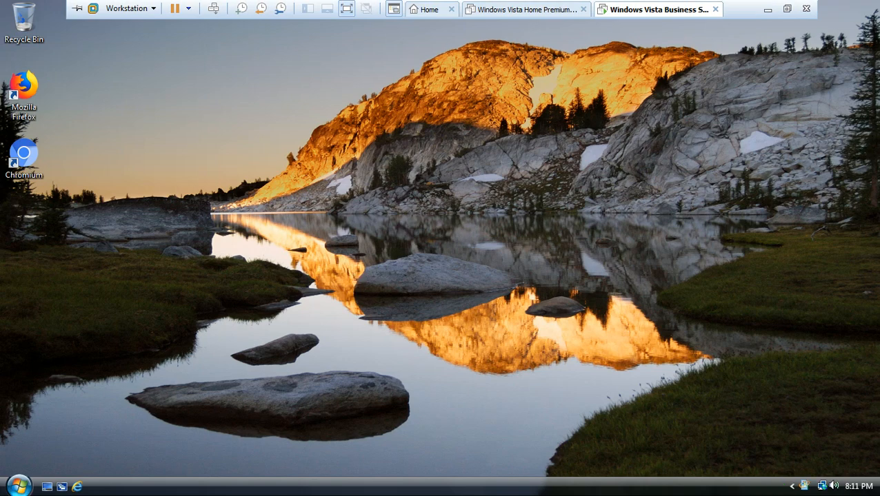
click(19, 486)
click(217, 210)
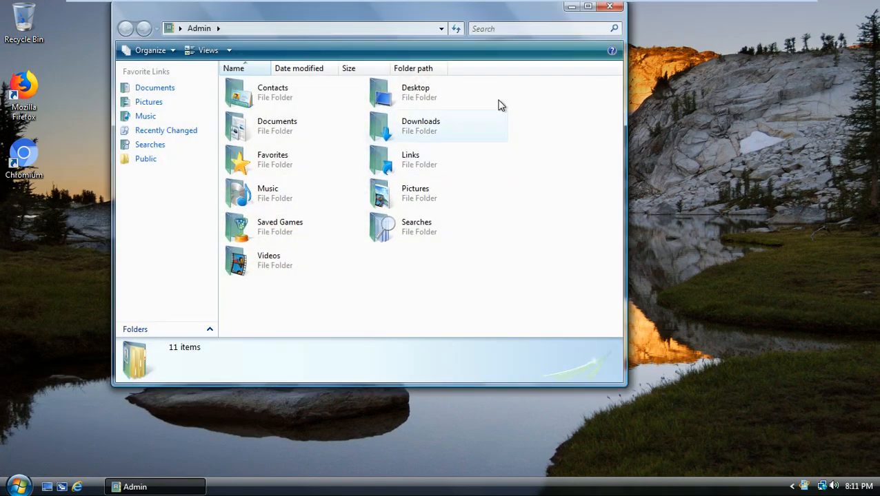
click(607, 10)
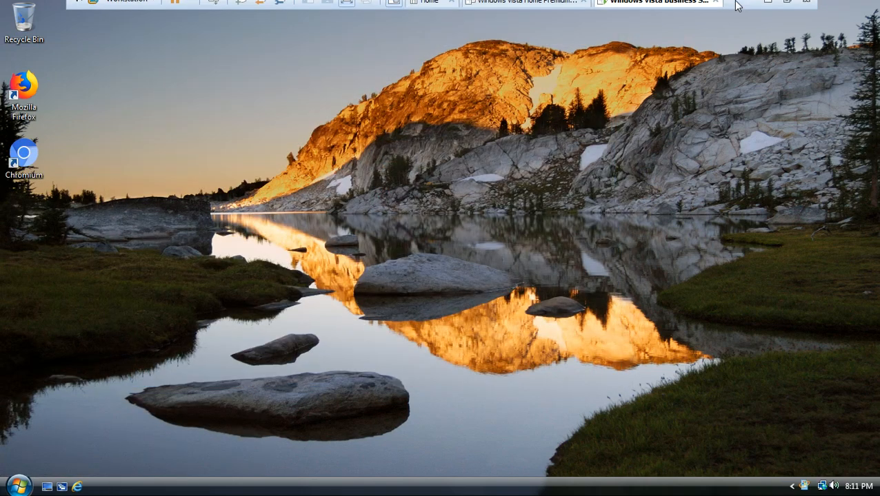
- Minimize the VMware Workstation virtual machine window and point out the vistakernel folder on the host desktop
click(765, 8)
click(867, 89)
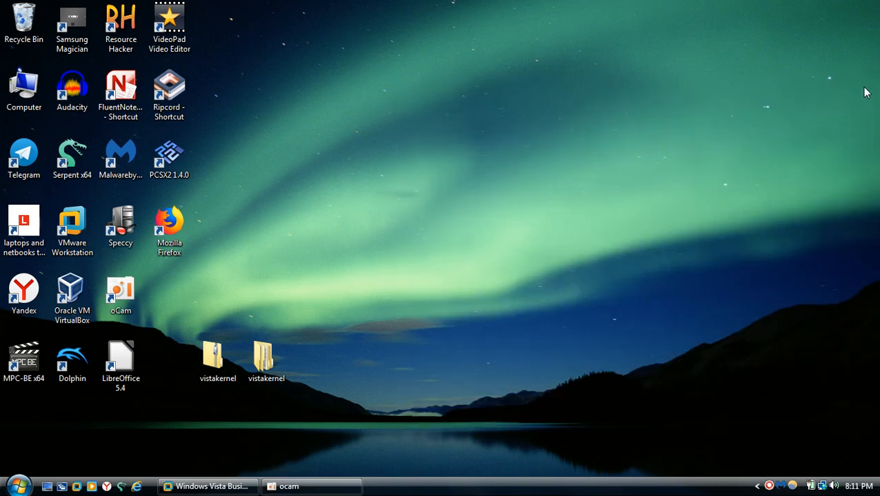
click(221, 353)
click(324, 272)
- Open Windows Update from the host computer's Control Panel
click(18, 486)
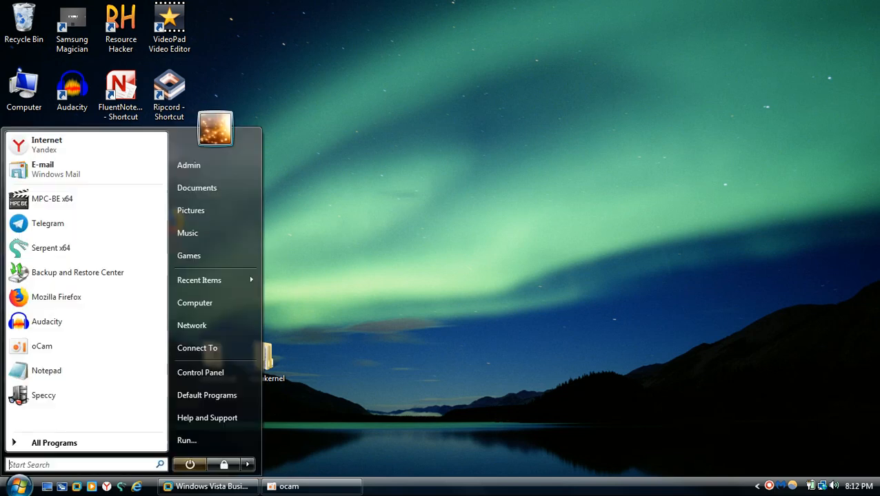
click(217, 373)
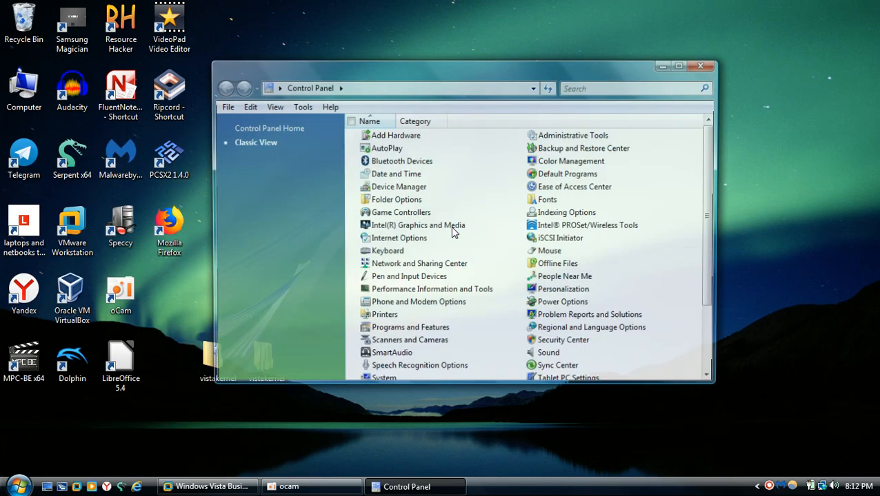
scroll(675, 242, down, 3)
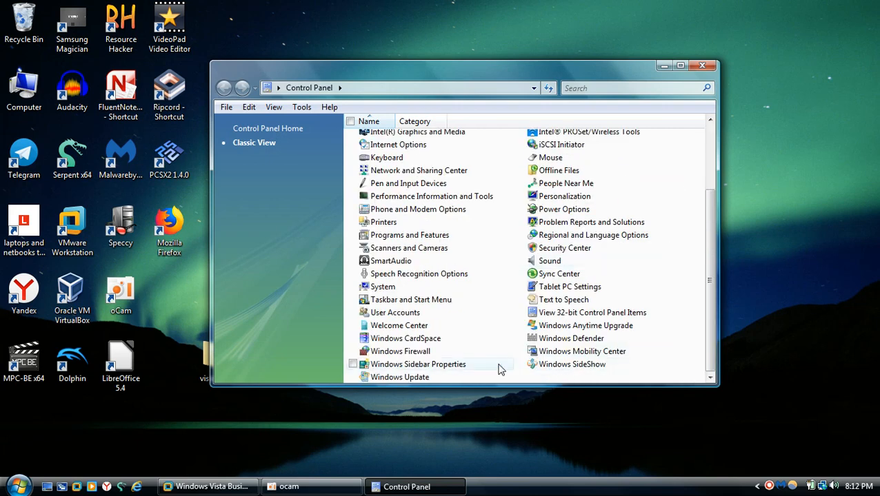
double_click(384, 378)
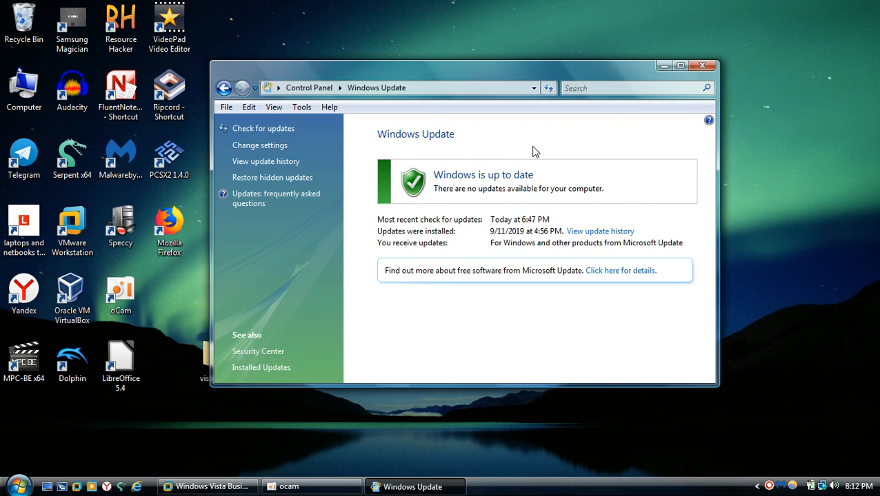
- Examine the Windows Update status on the host, repositioning the window as needed, and close it
drag(388, 72, 430, 75)
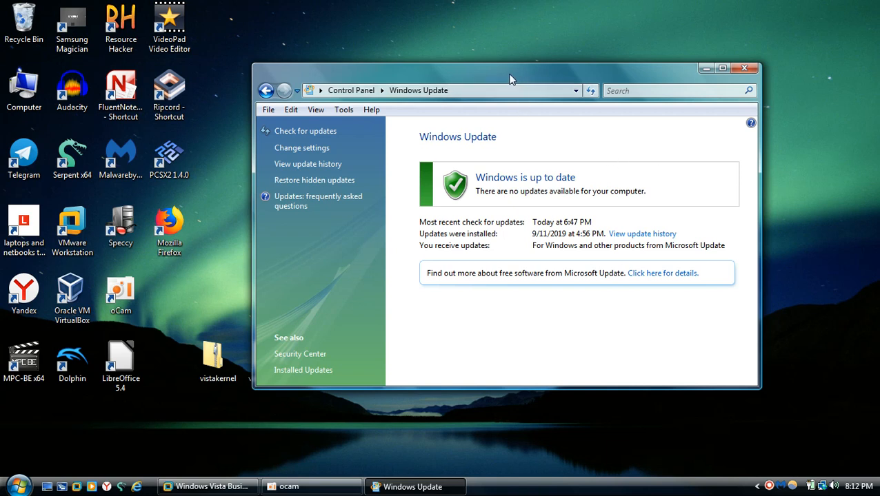
drag(513, 77, 497, 78)
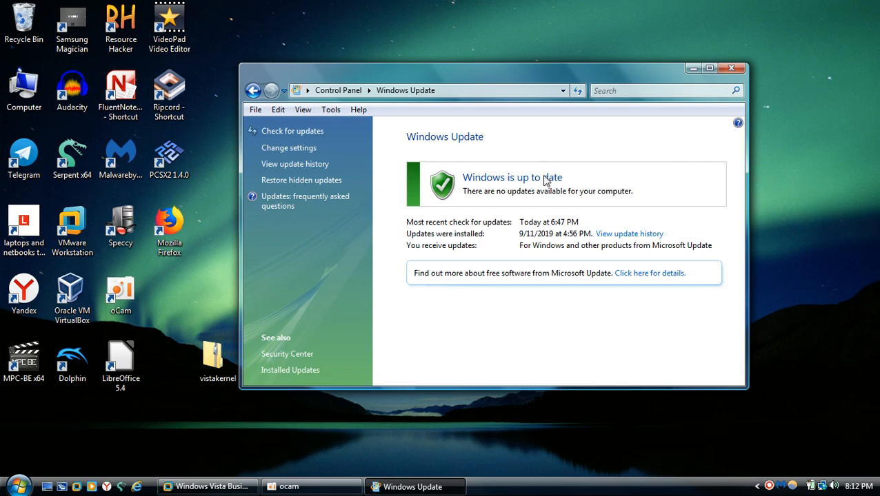
drag(492, 76, 454, 87)
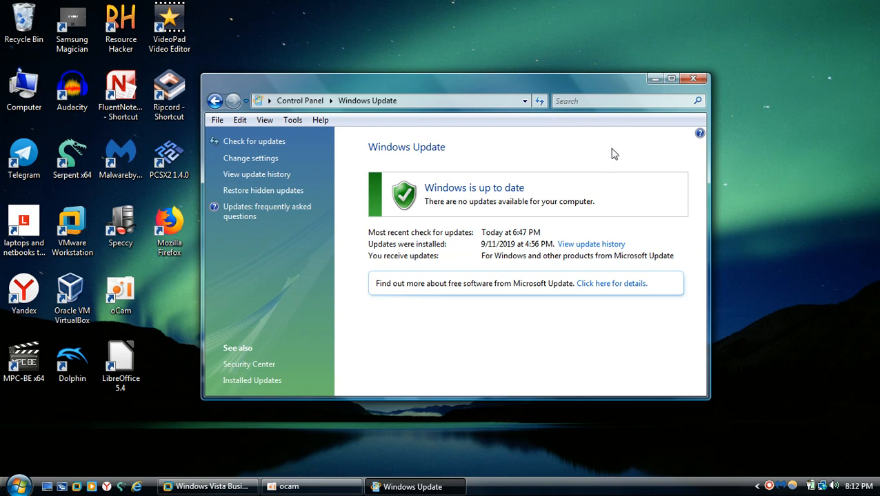
drag(508, 83, 505, 89)
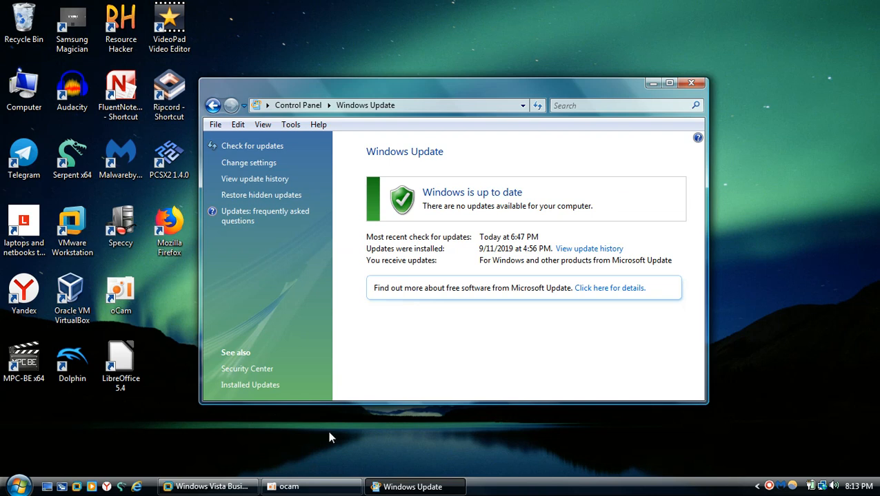
mouse_move(271, 478)
click(690, 82)
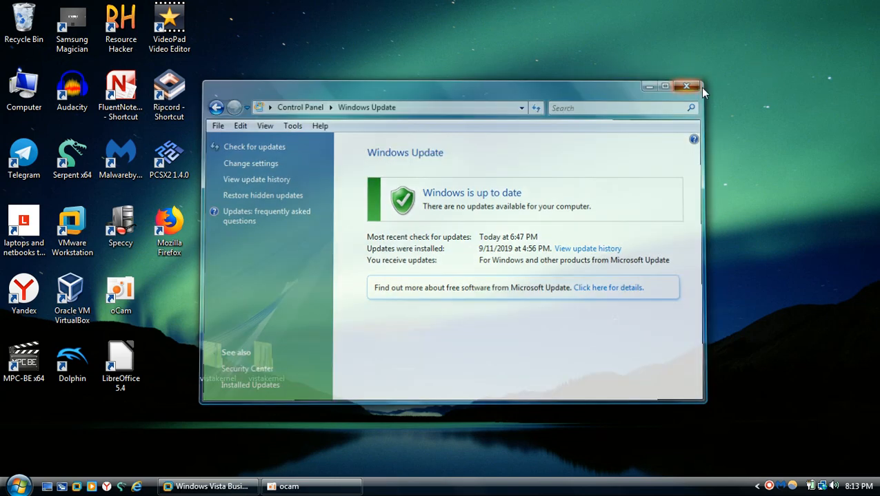
- Open the finished files folder inside the vistakernel folder on the host desktop
double_click(267, 355)
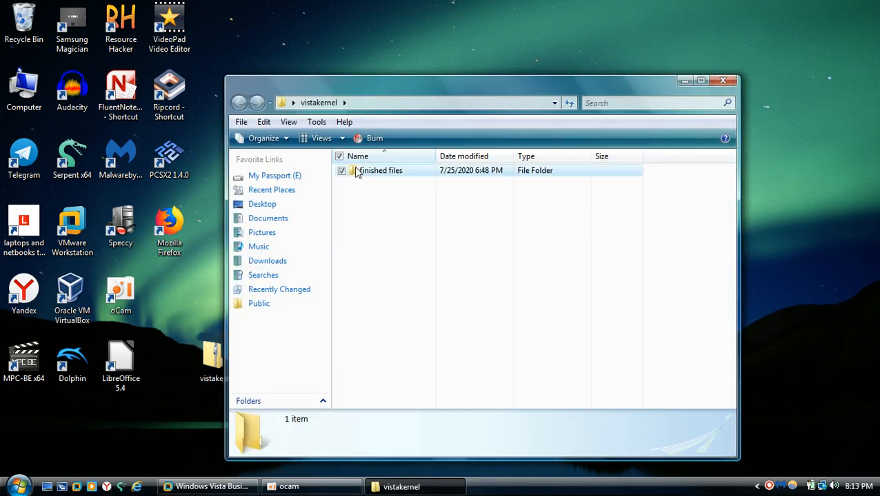
double_click(376, 170)
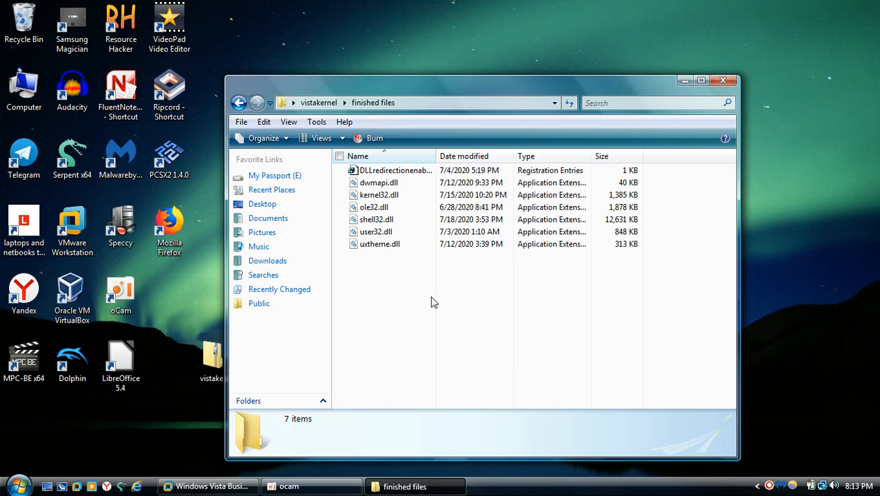
click(18, 486)
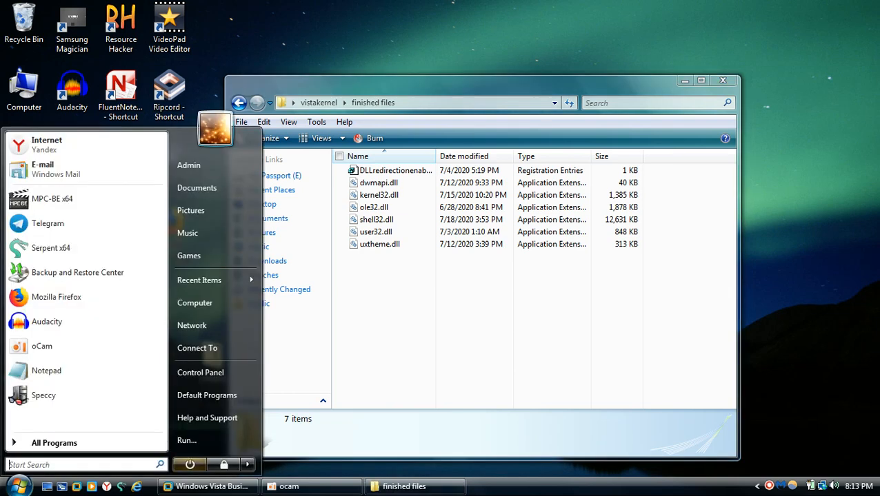
right_click(218, 311)
click(324, 445)
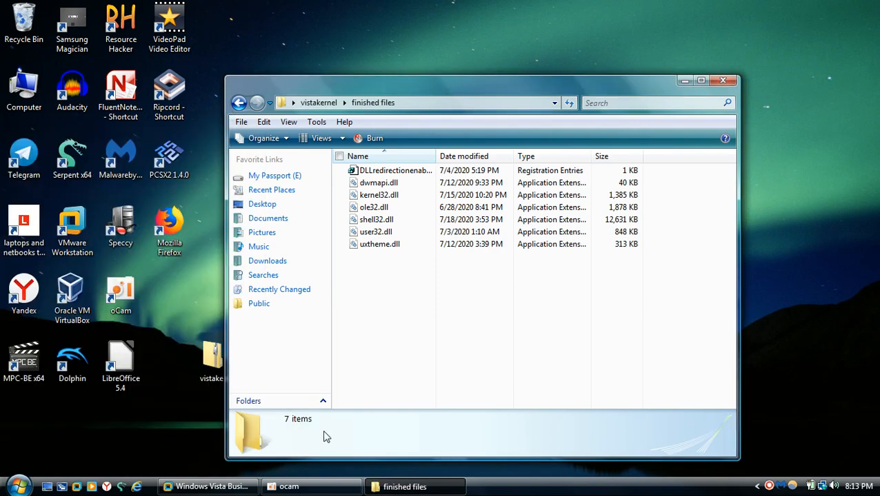
- Open the host computer's system properties and examine its Windows edition, processor, memory and system type
key(super)
right_click(238, 307)
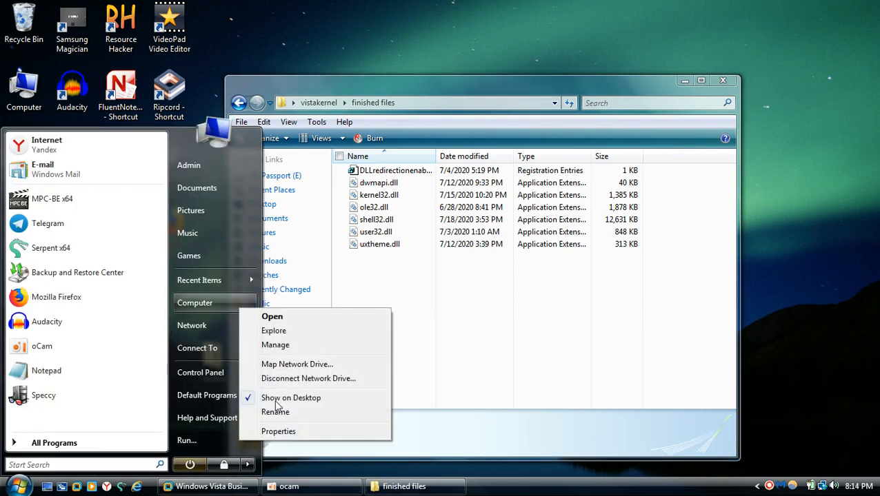
click(307, 433)
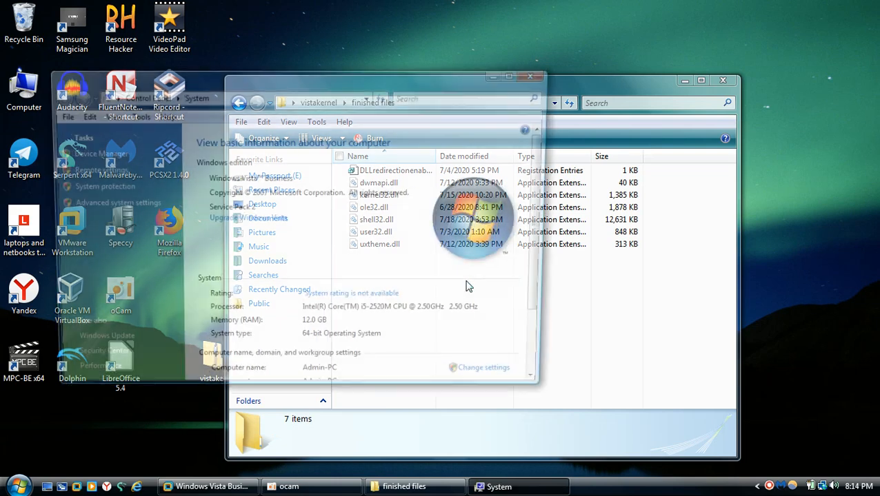
scroll(263, 269, down, 3)
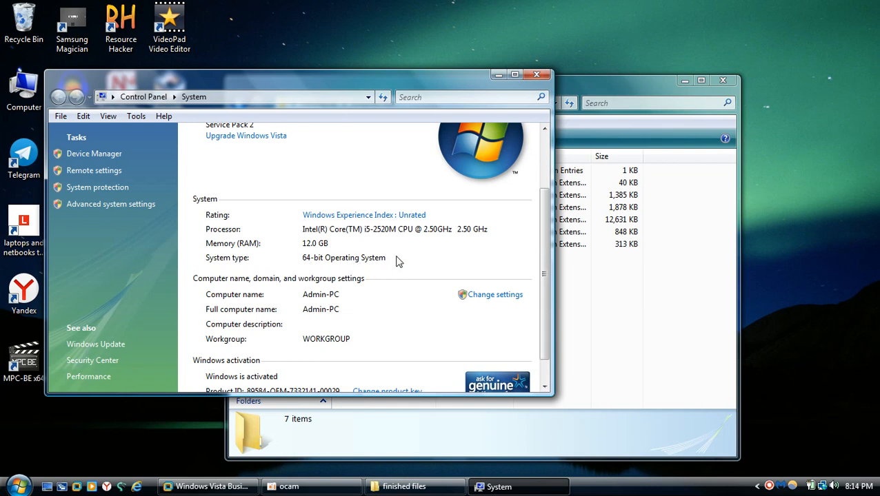
scroll(408, 255, up, 3)
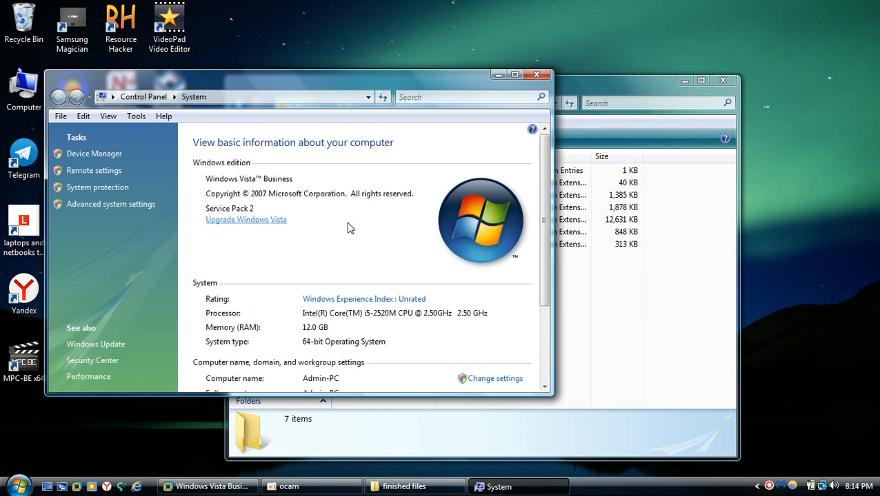
scroll(399, 313, down, 1)
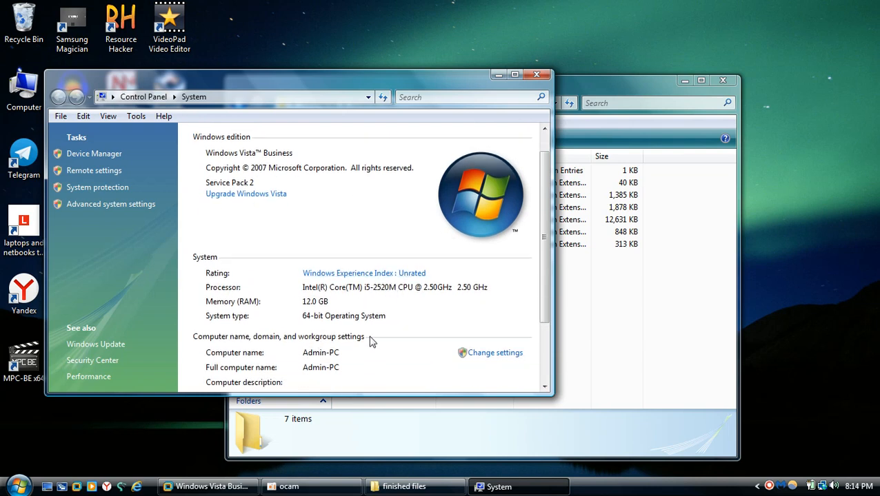
- Reposition the finished files window to view its DLL list, and close the System window
click(665, 329)
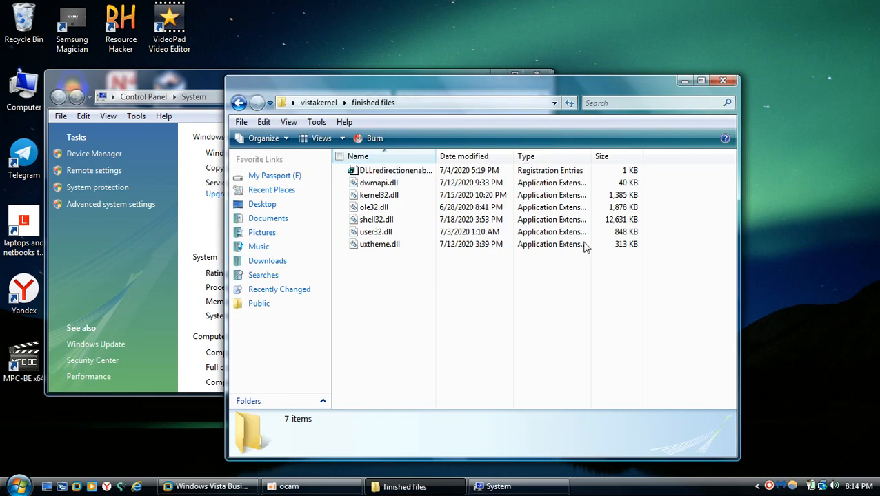
drag(435, 74, 440, 38)
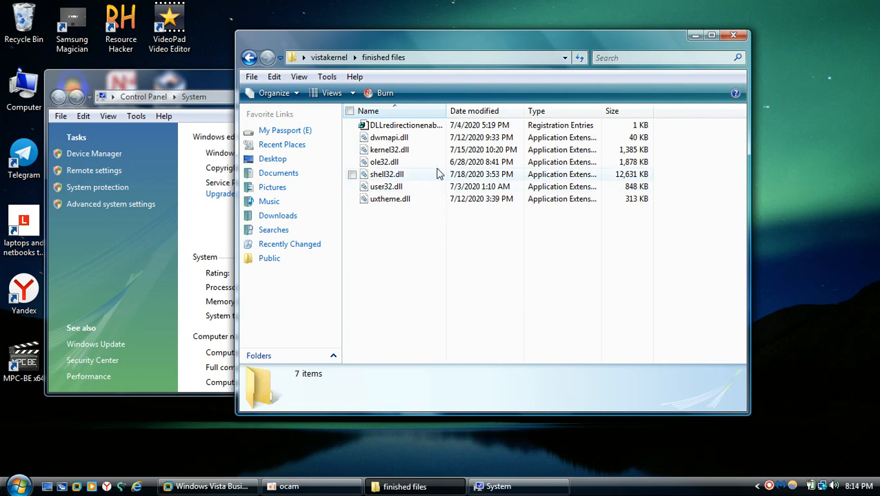
drag(413, 50, 404, 39)
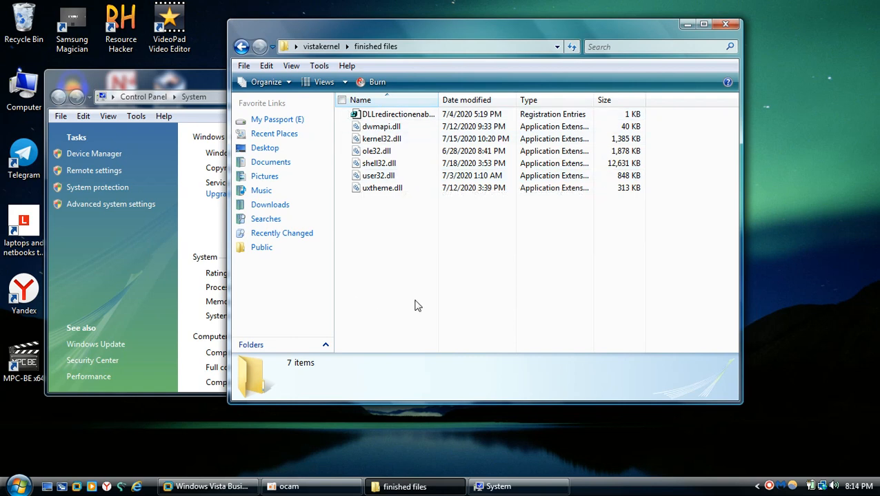
click(166, 86)
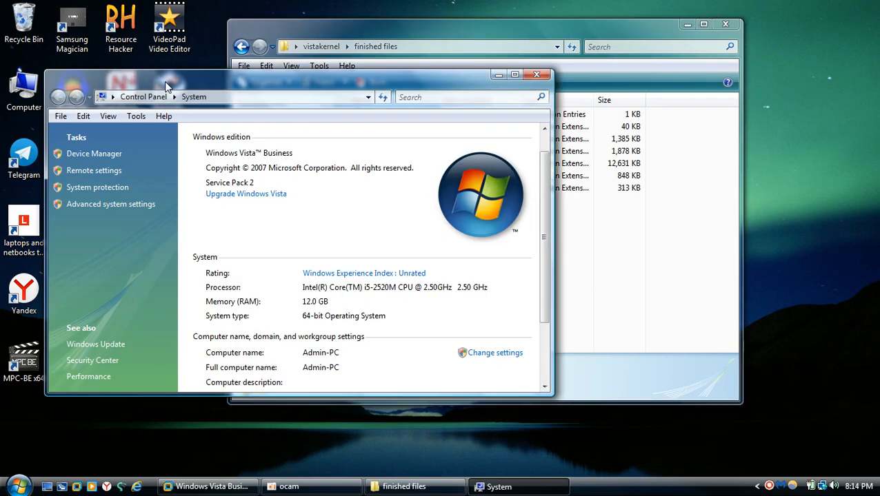
click(537, 74)
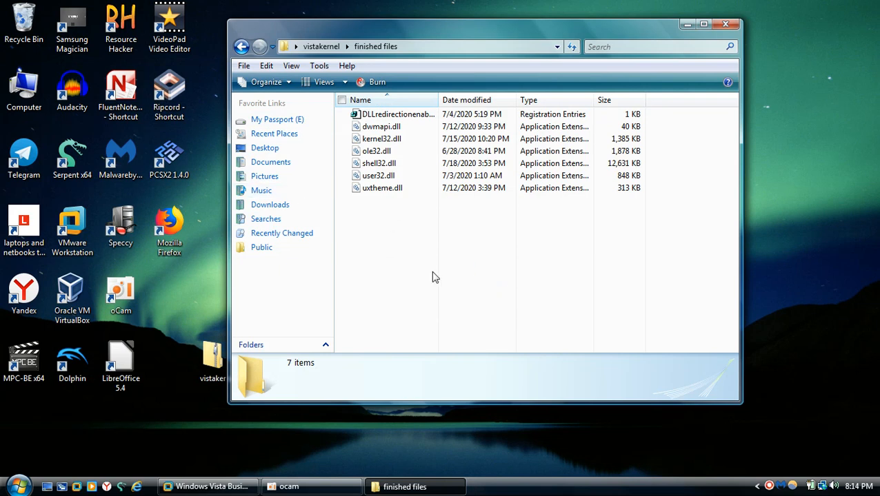
- Browse from Computer to the System32 folder in C:\Windows
click(7, 97)
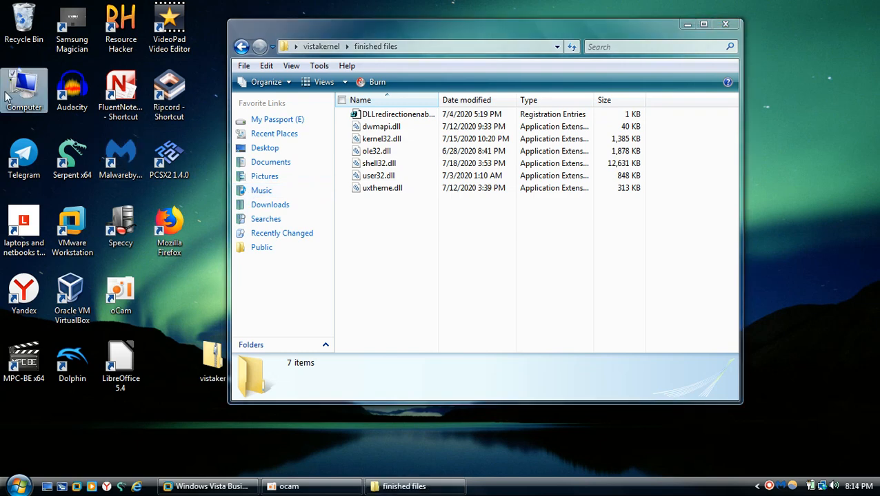
double_click(7, 96)
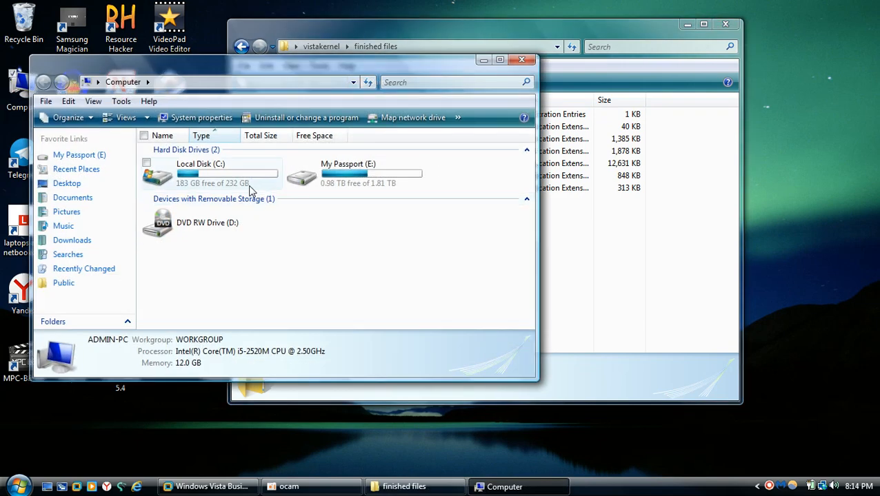
double_click(250, 188)
double_click(255, 222)
scroll(207, 236, down, 15)
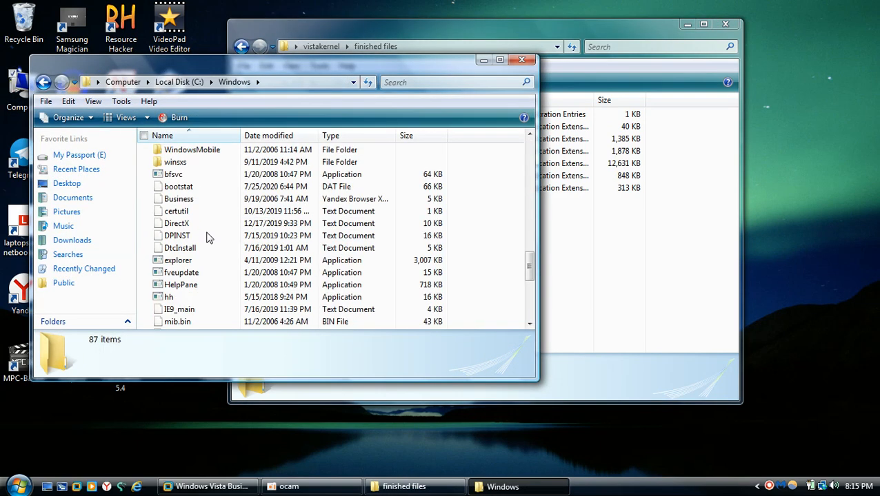
scroll(185, 165, up, 4)
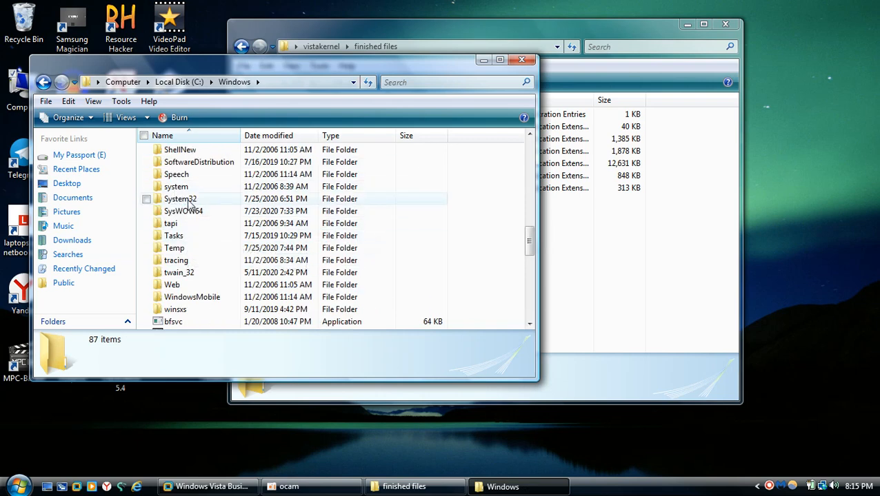
double_click(186, 200)
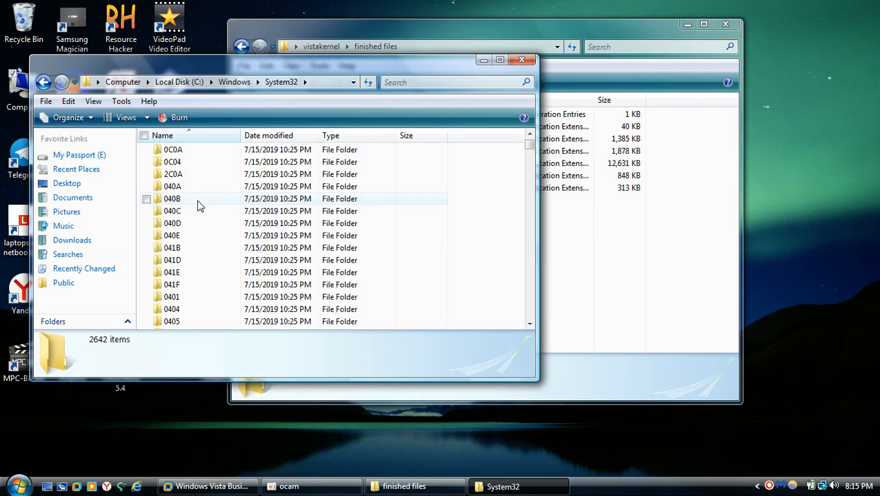
- Compare the finished files window with the System32 window by bringing each to the front
click(550, 160)
drag(527, 260, 353, 121)
click(377, 210)
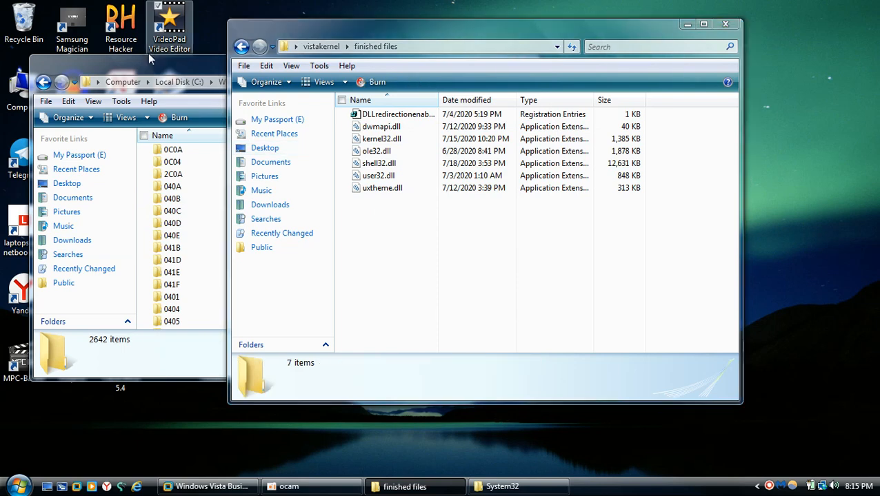
click(153, 69)
click(417, 82)
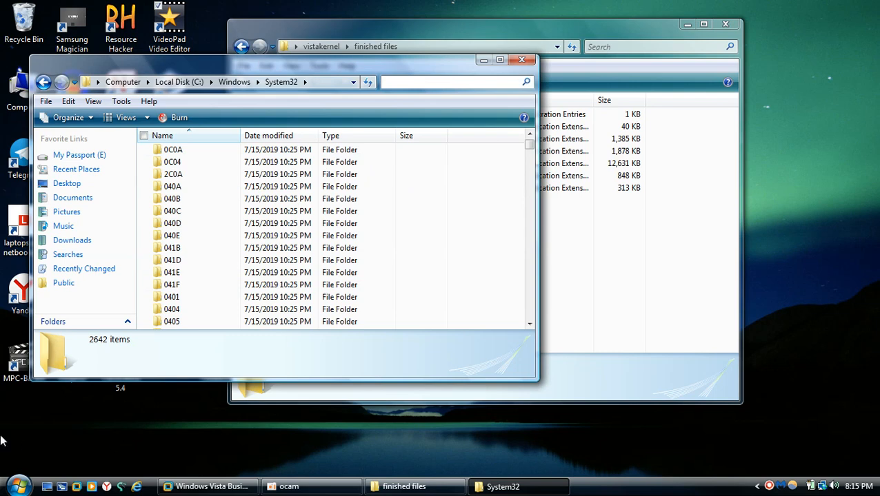
click(32, 430)
right_click(31, 430)
mouse_move(94, 400)
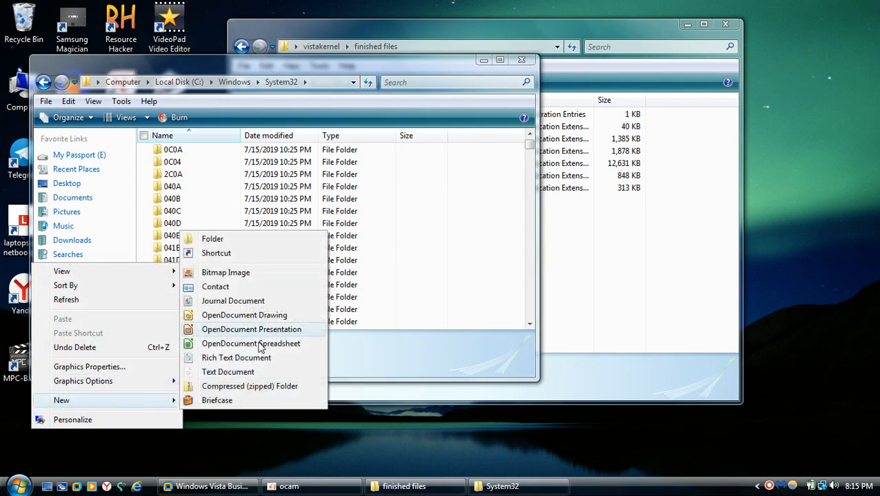
click(421, 225)
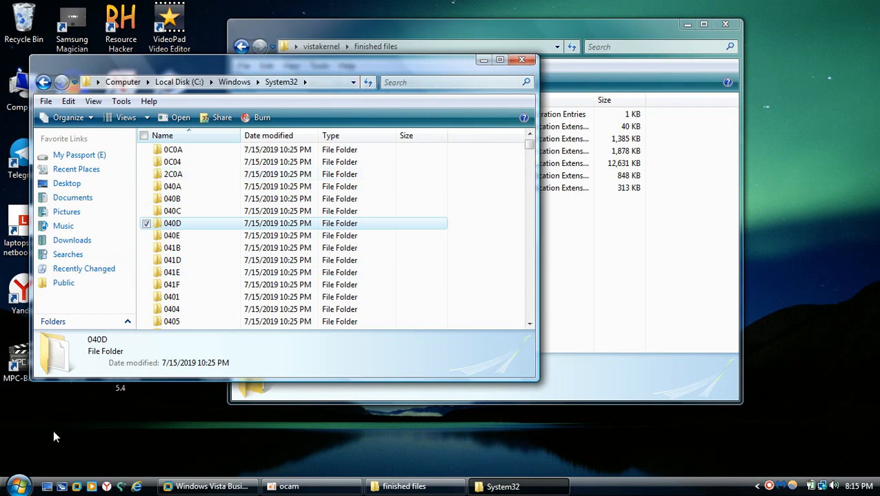
- Close the System32 window and point out the six DLL files in finished files by selecting them as a group
click(517, 61)
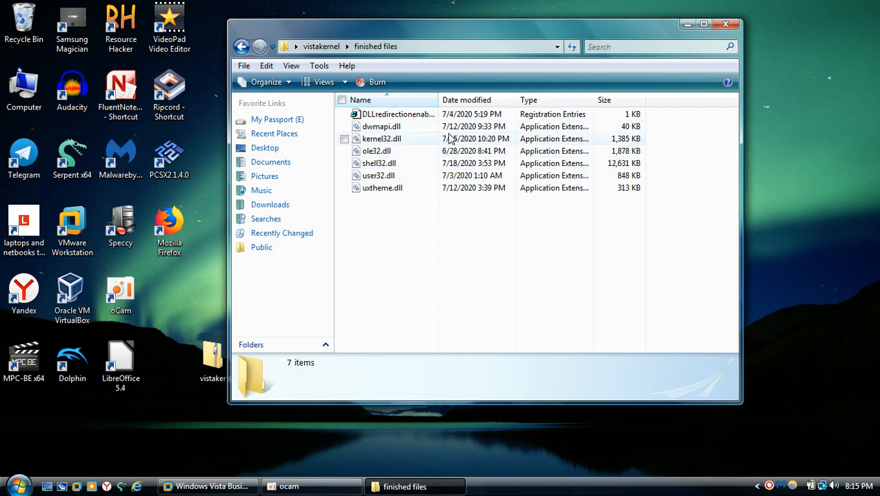
mouse_move(404, 29)
mouse_down()
mouse_move(488, 15)
mouse_move(519, 44)
mouse_up()
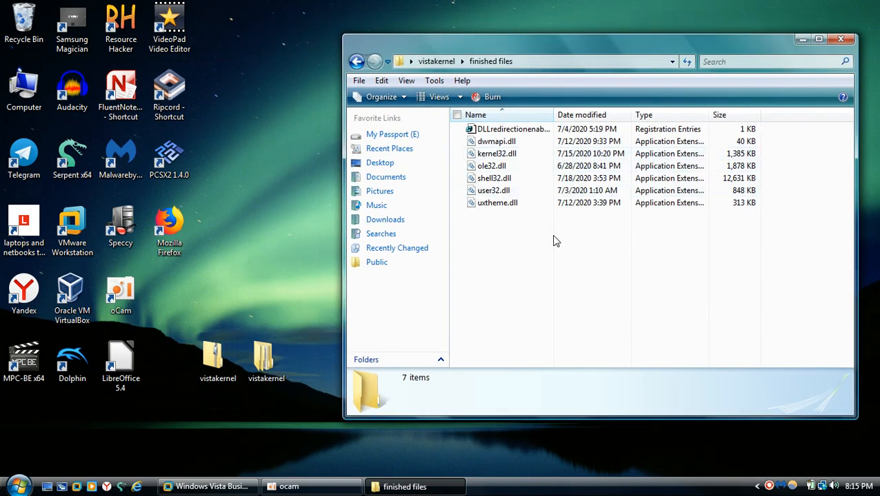
mouse_move(554, 237)
mouse_down()
mouse_move(502, 118)
mouse_move(503, 145)
mouse_up()
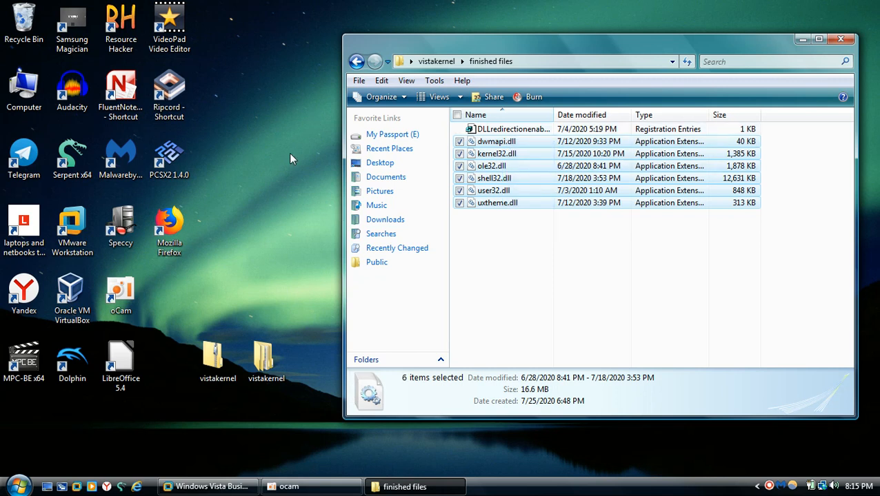
click(620, 295)
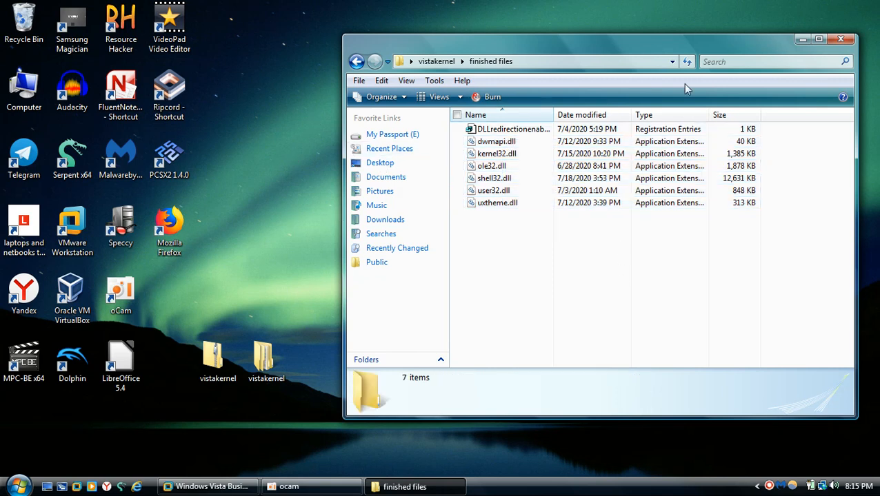
- Return to the Windows Vista Business SP2 x64 virtual machine and restart it, booting from the Windows installation disc
click(803, 39)
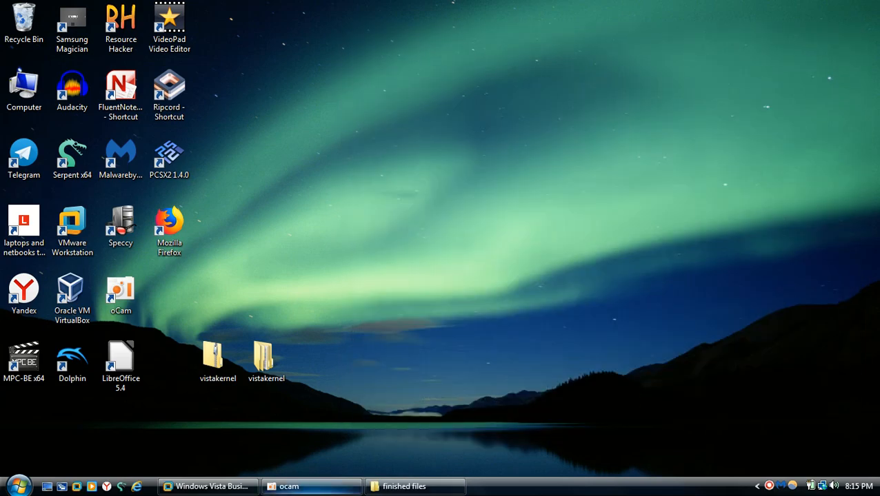
click(206, 487)
click(18, 486)
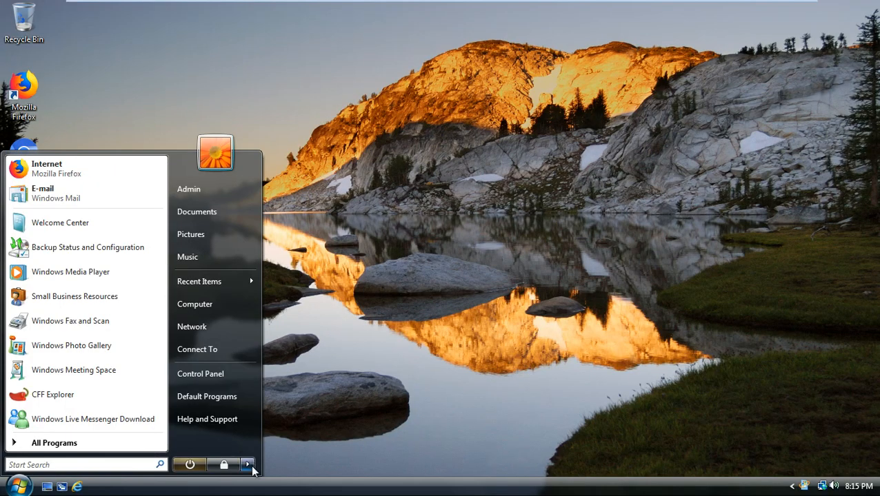
click(246, 464)
click(307, 432)
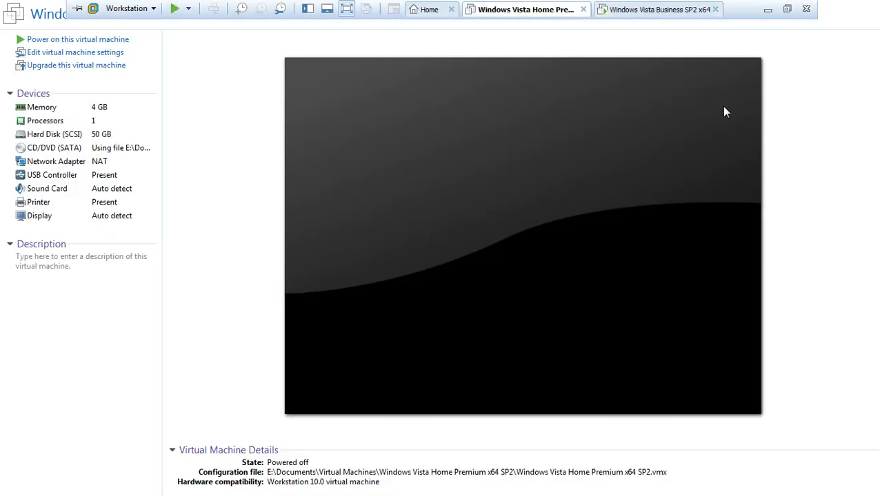
click(651, 9)
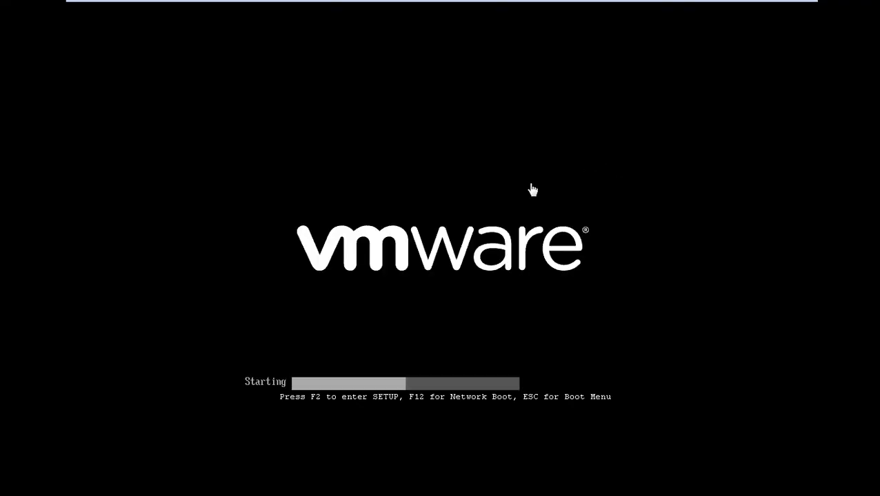
key(Return)
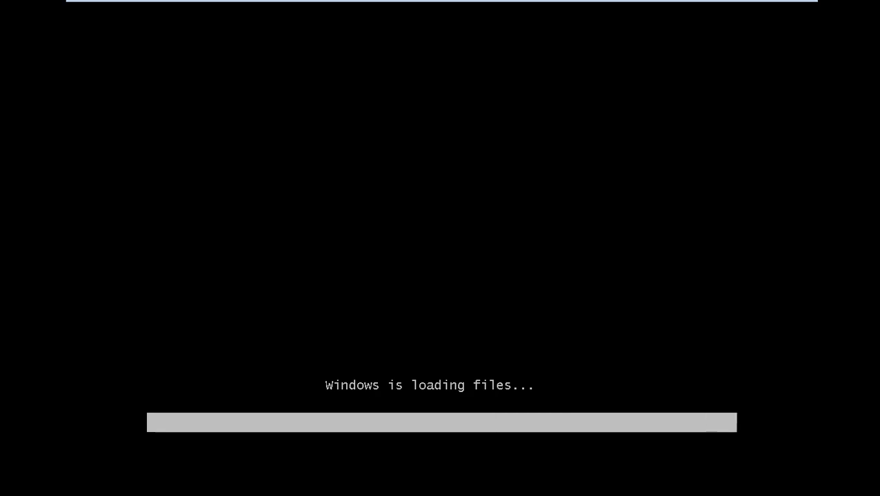
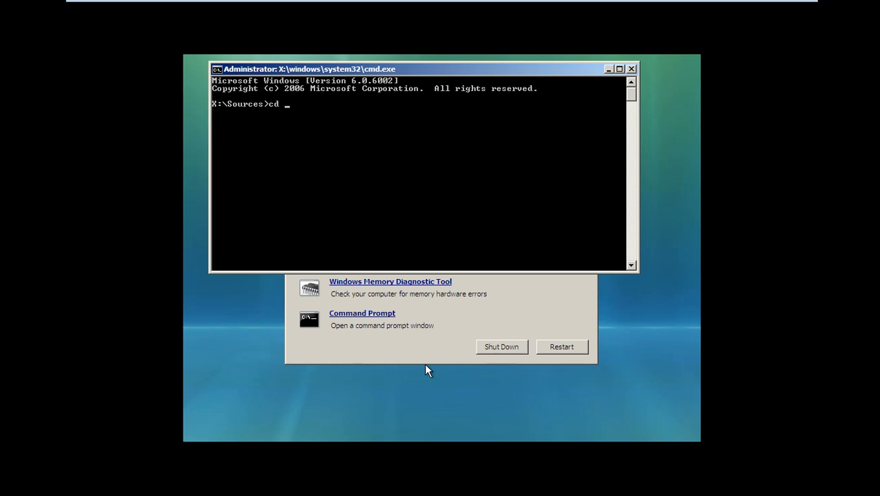
- Change the recovery command prompt to drive C with cd /D C: and list its contents with dir
key(BackSpace)
key(BackSpace)
key(BackSpace)
text(cd /D)
key(BackSpace)
key(BackSpace)
text(/D)
text(C:)
key(Return)
text(dir)
key(Return)
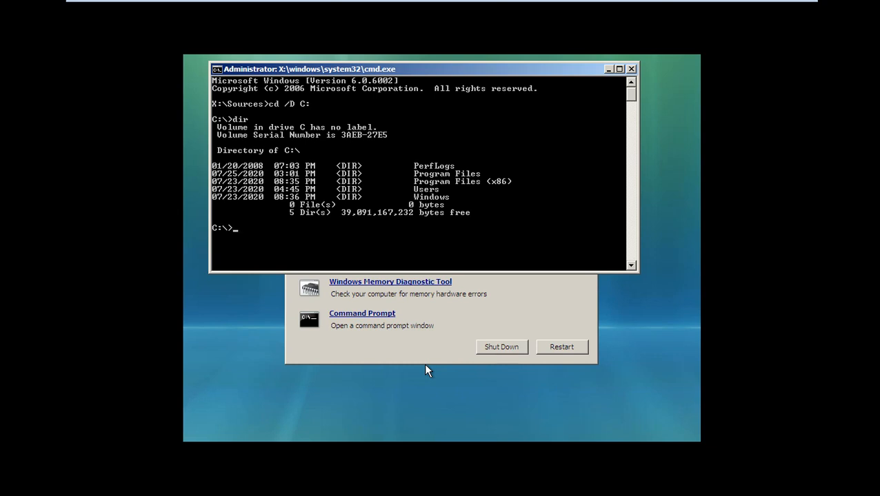
- Change the recovery command prompt to the Admin user's desktop folder with cd users, cd admin and cd desktop
text(cd users)
key(Return)
text(cd)
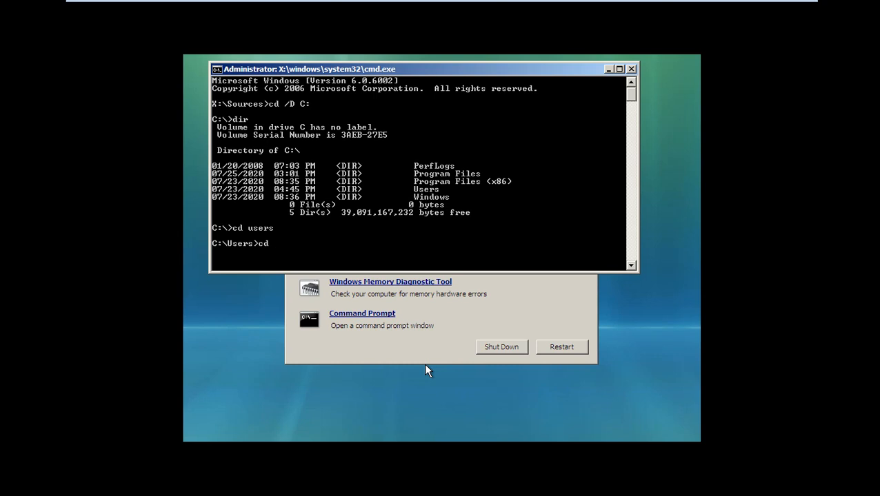
text(admin)
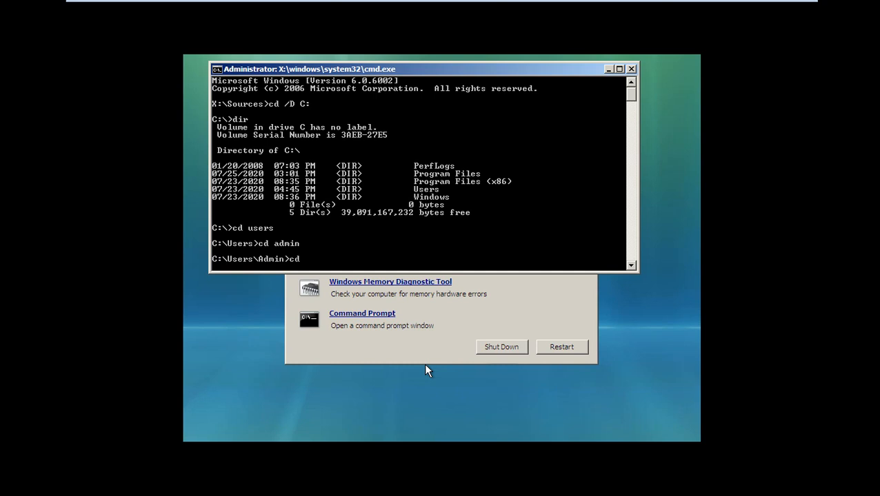
text(op)
key(Return)
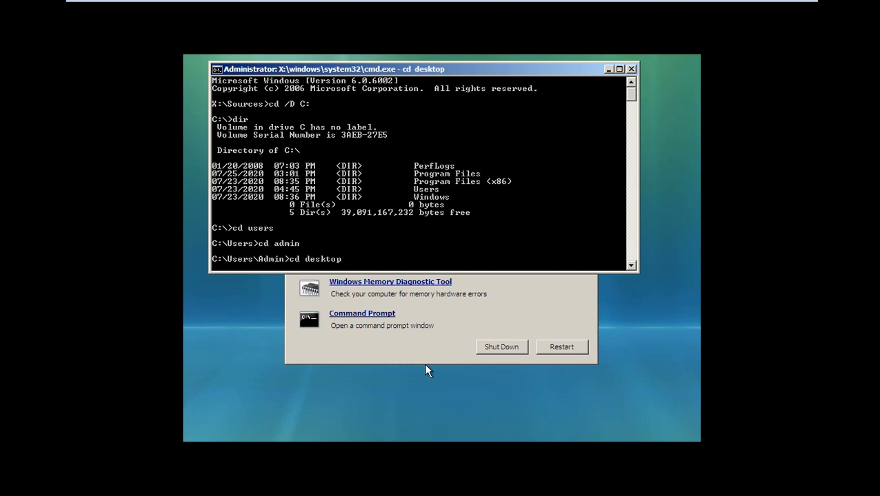
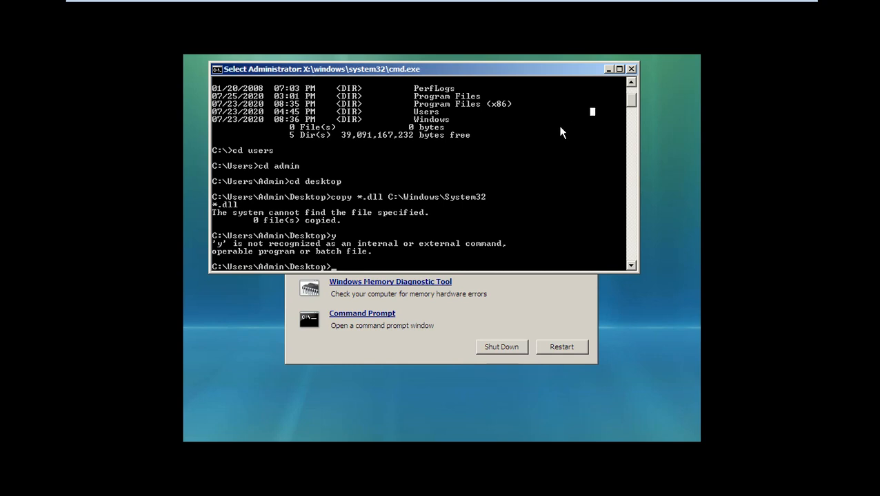
- Close the recovery command prompt and restart the virtual machine from System Recovery Options
click(560, 127)
click(555, 167)
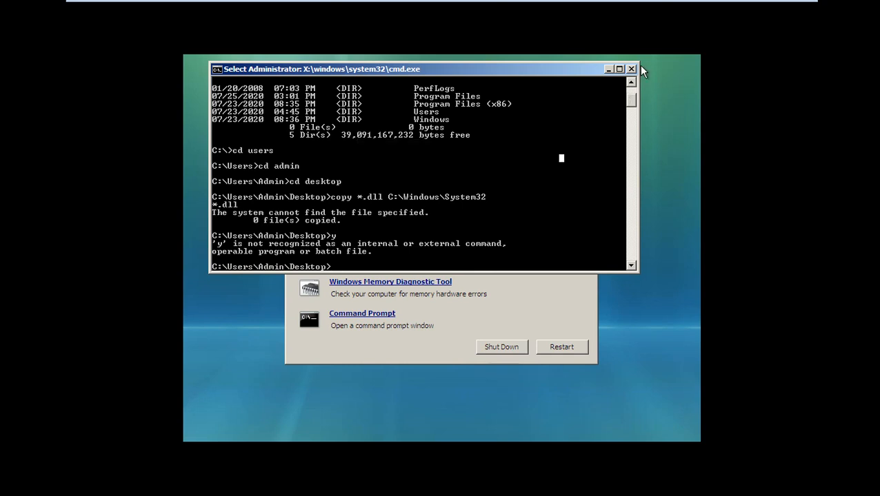
click(631, 69)
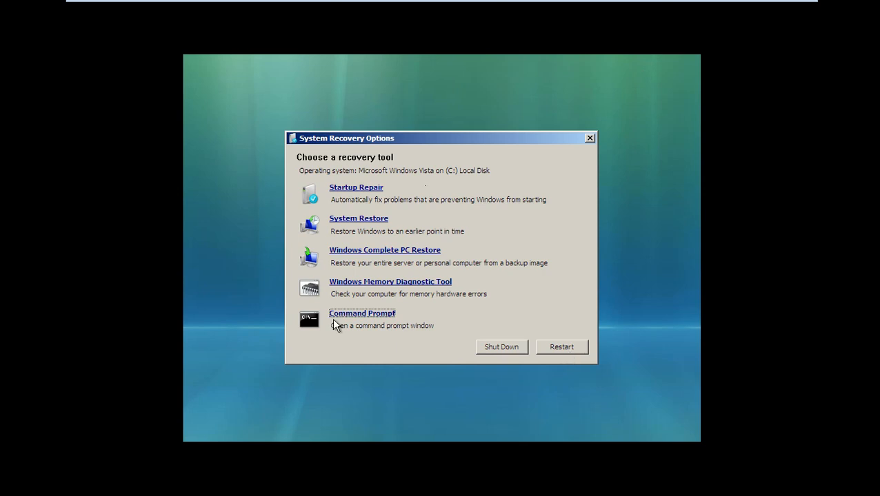
click(557, 346)
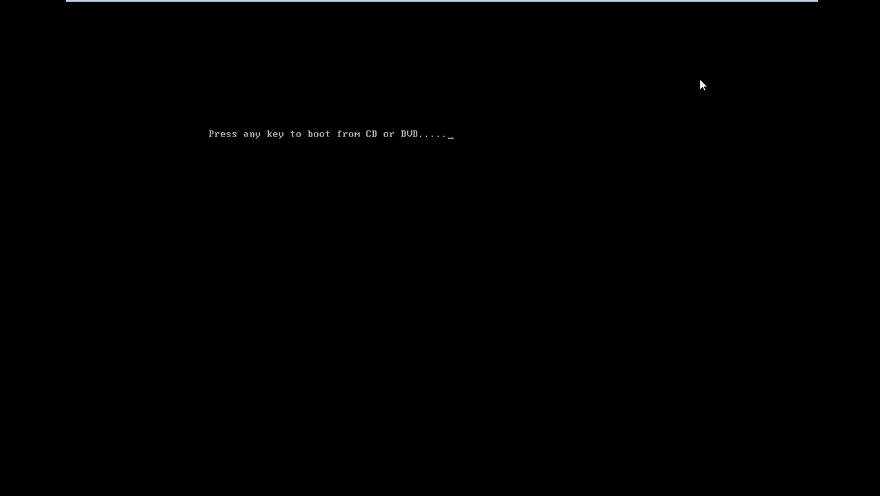
- Switch to the host desktop and open the finished files folder inside the extracted vistakernel folder, checking briefly on the virtual machine
mouse_move(729, 4)
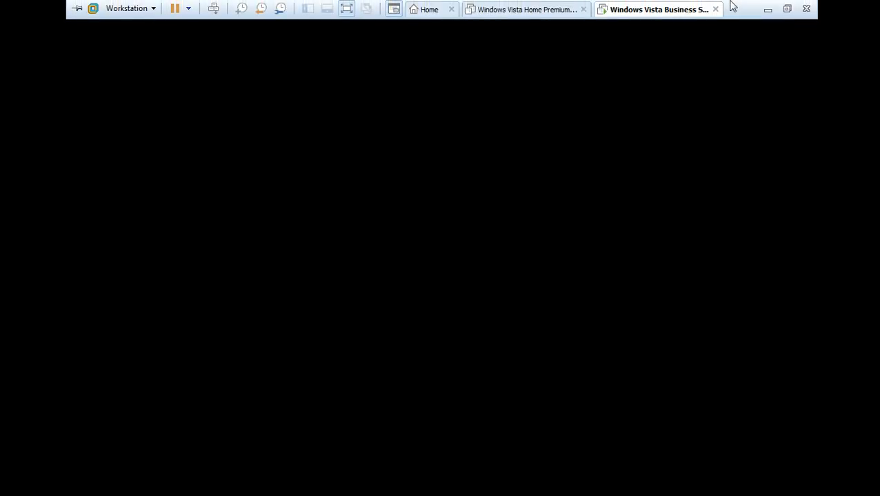
click(767, 8)
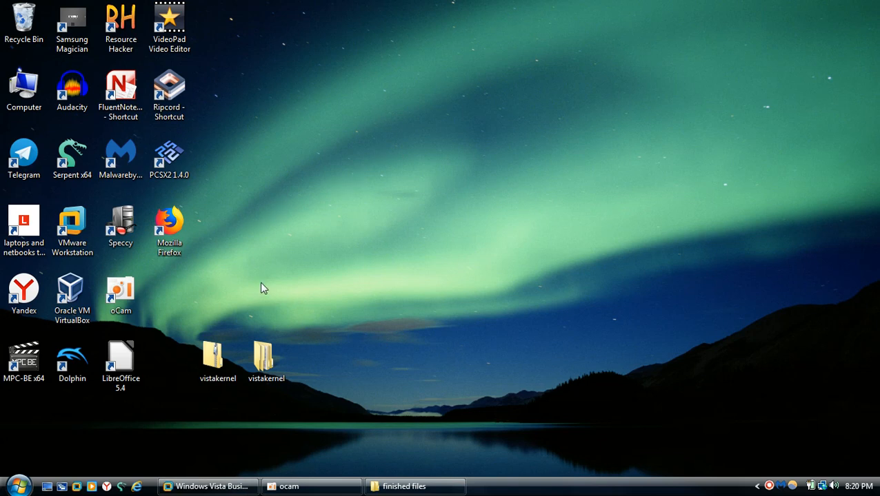
double_click(263, 357)
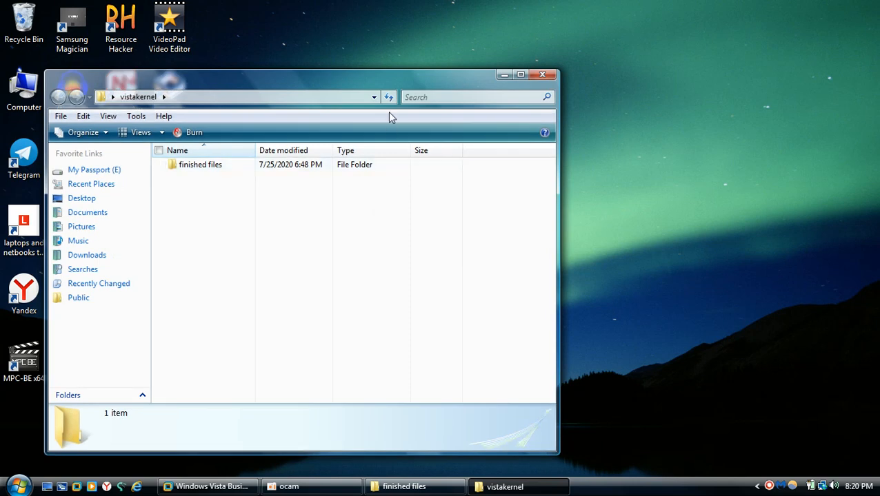
drag(493, 72, 794, 48)
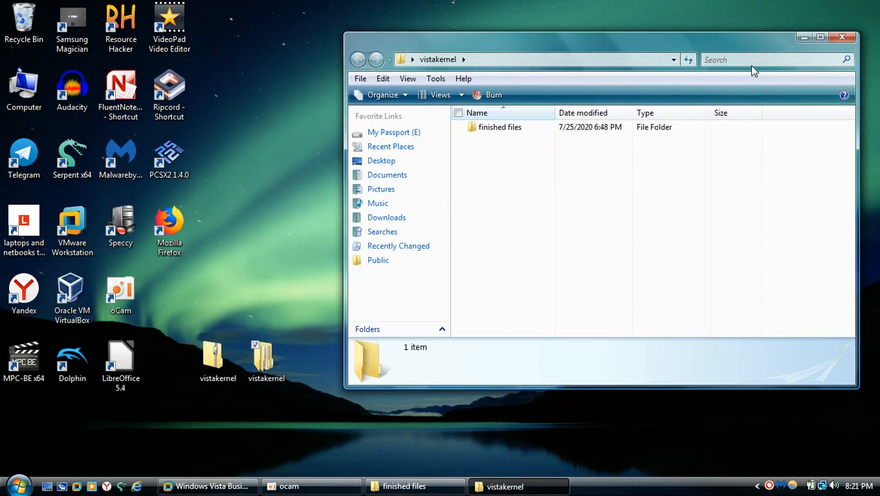
double_click(491, 127)
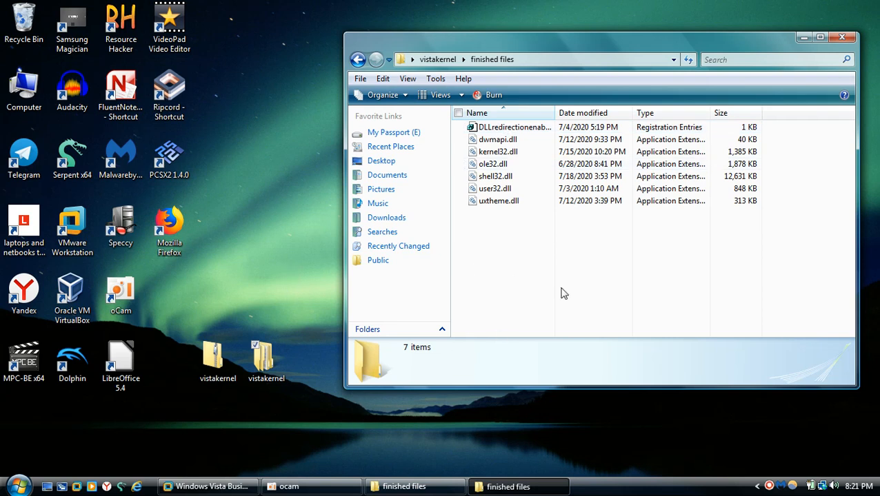
click(206, 487)
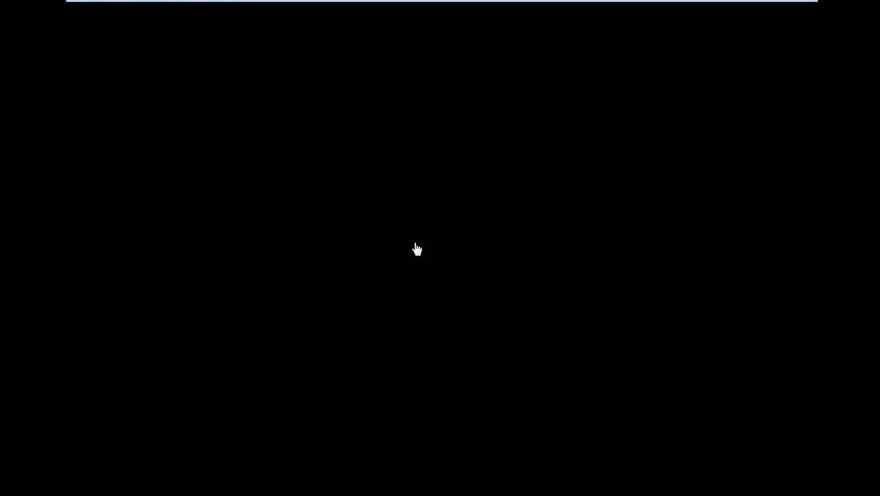
click(766, 8)
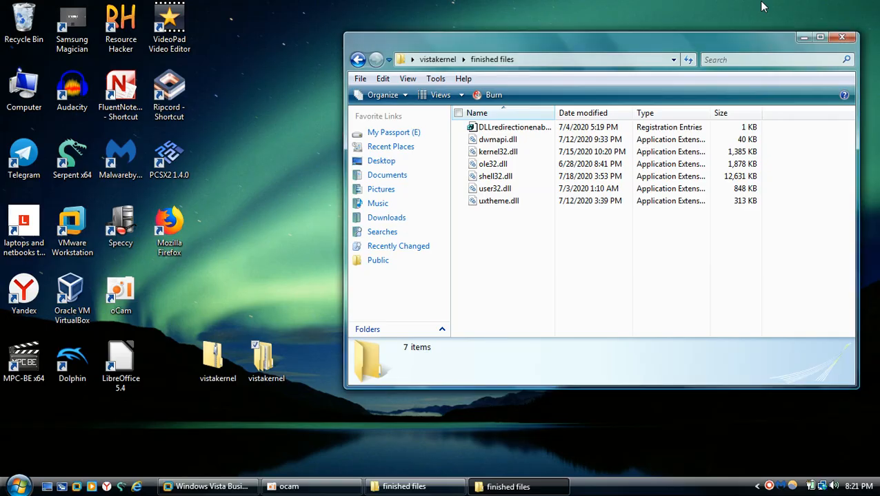
- Open the Mozilla Firefox shortcut's file location, examine the firefox application and DLL files in the core folder, and close it
right_click(173, 248)
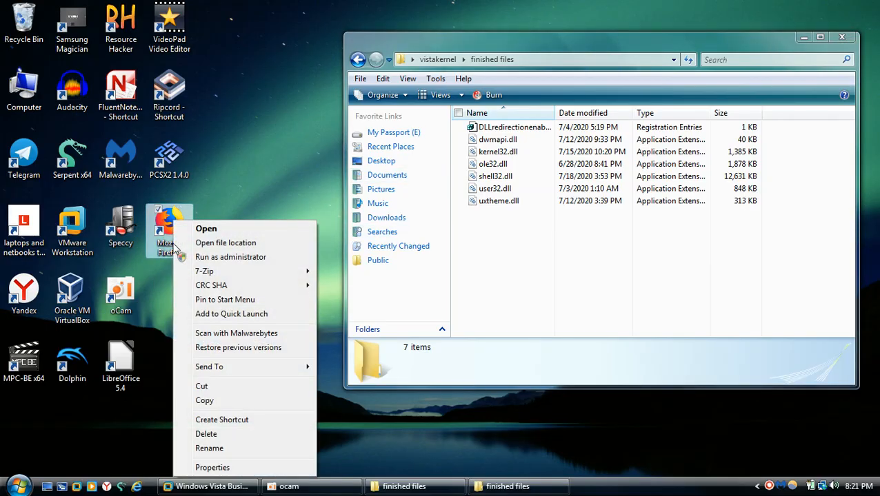
click(180, 243)
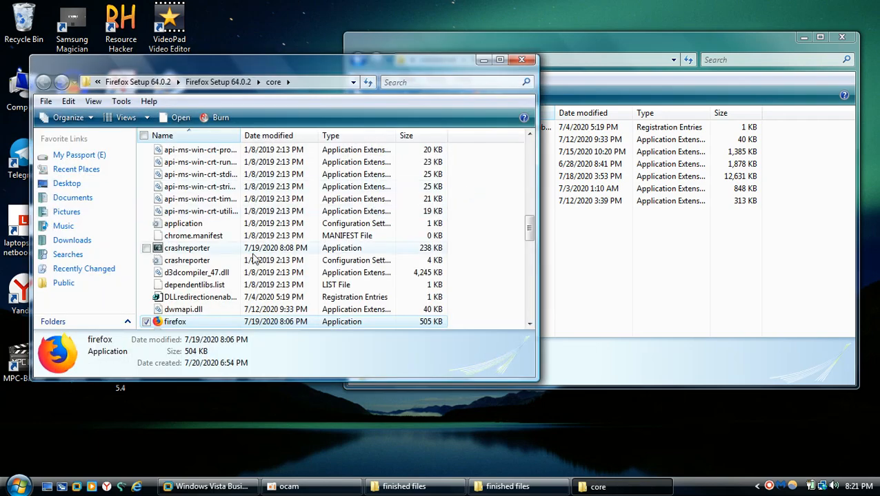
scroll(462, 191, down, 10)
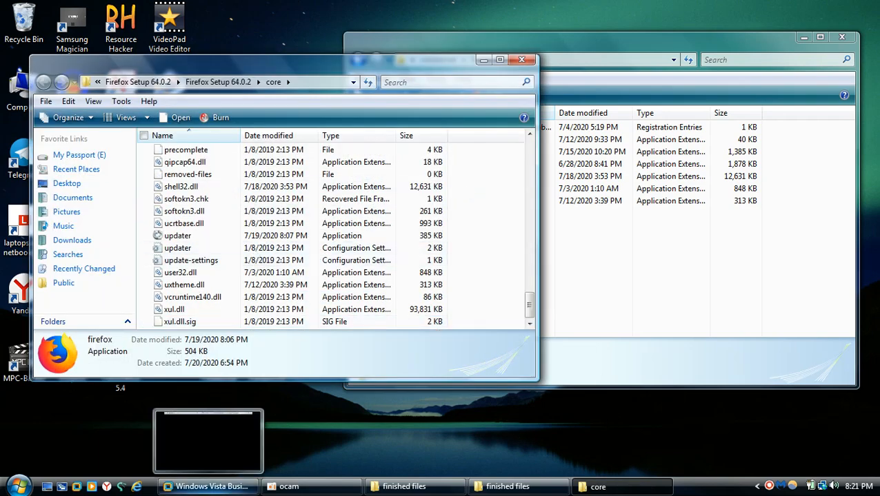
scroll(236, 200, up, 6)
scroll(235, 199, up, 4)
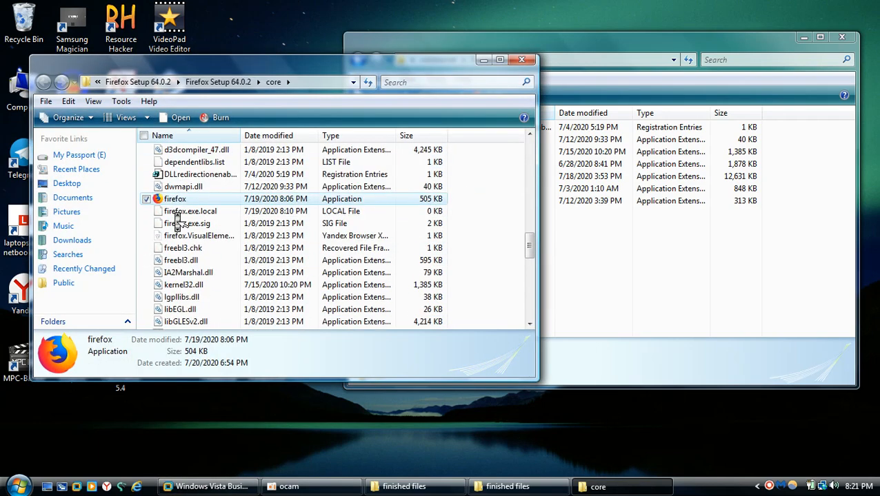
right_click(189, 199)
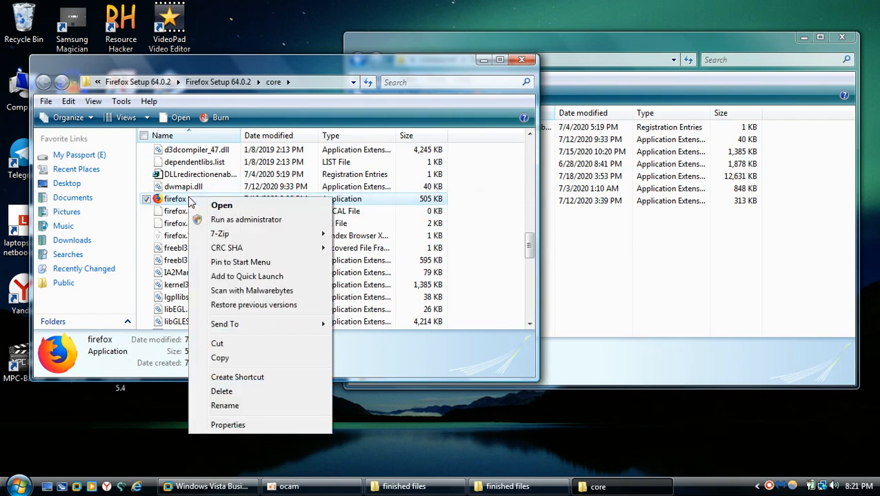
click(467, 190)
click(523, 60)
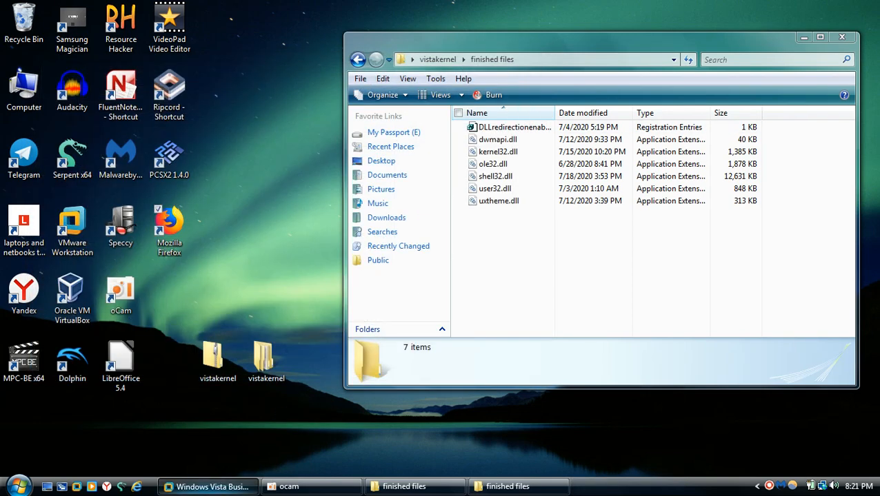
- Check the virtual machine's restart and return to the finished files window on the host desktop
click(200, 485)
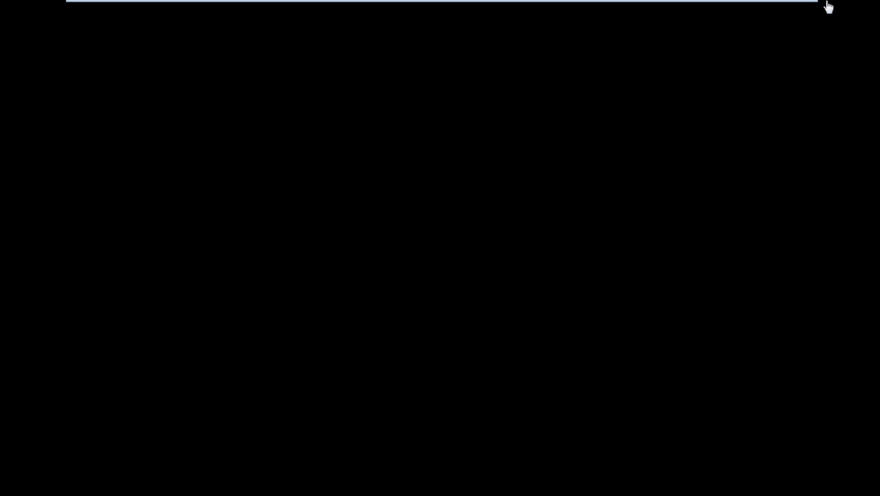
mouse_move(770, 4)
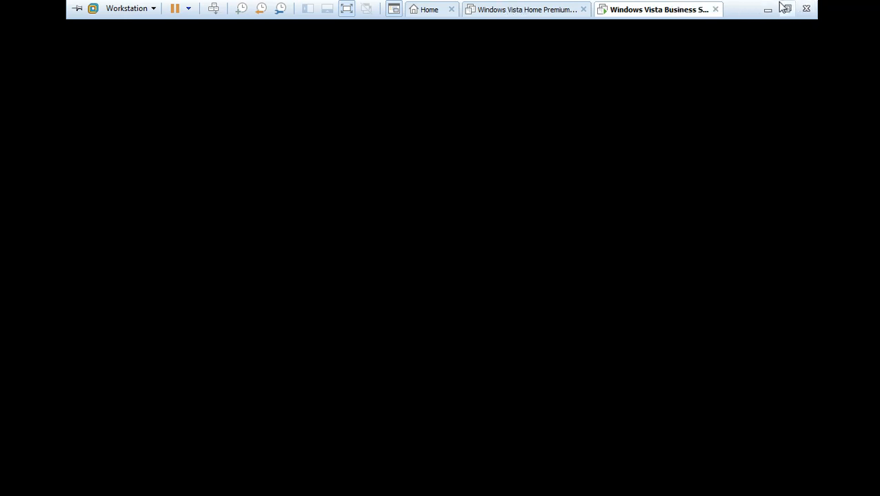
click(765, 7)
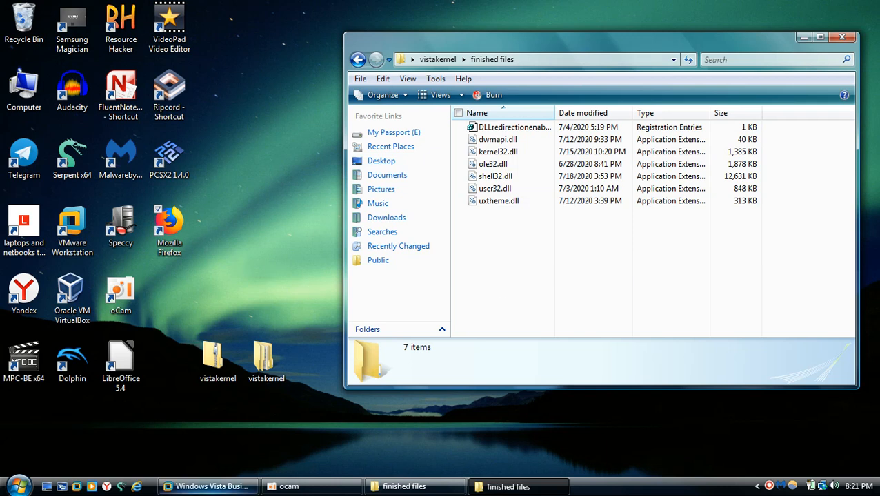
mouse_move(207, 487)
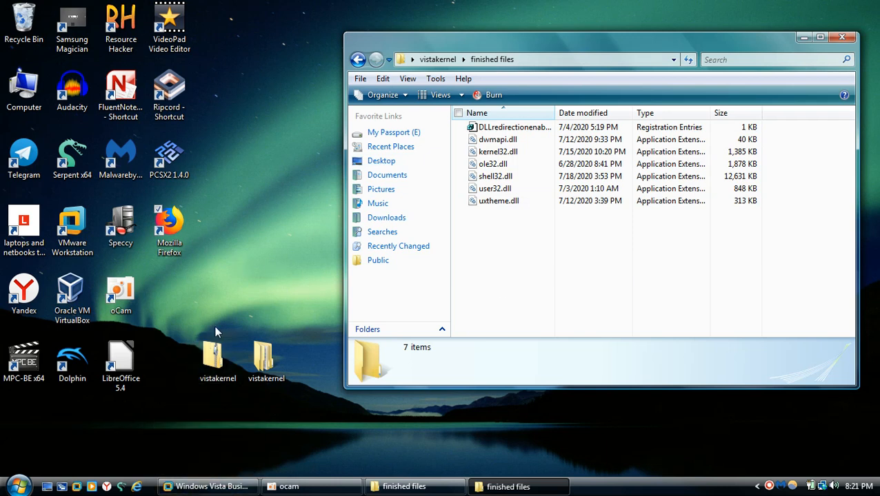
right_click(174, 219)
click(239, 132)
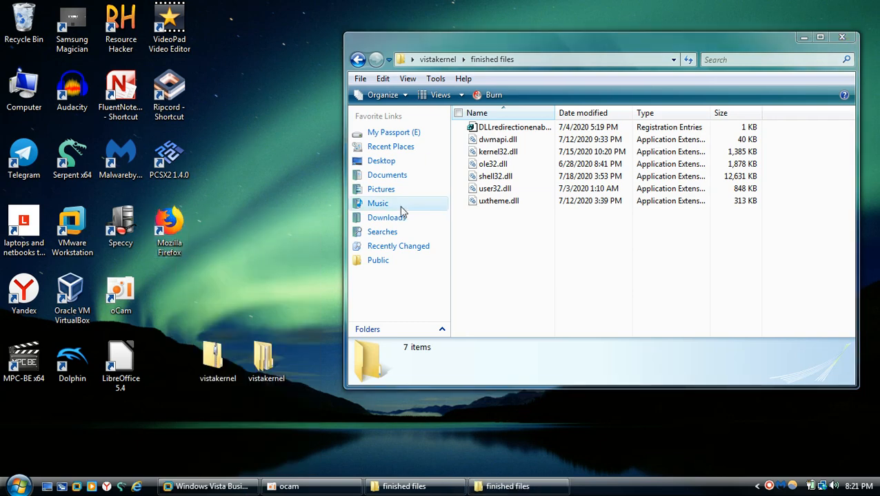
click(587, 246)
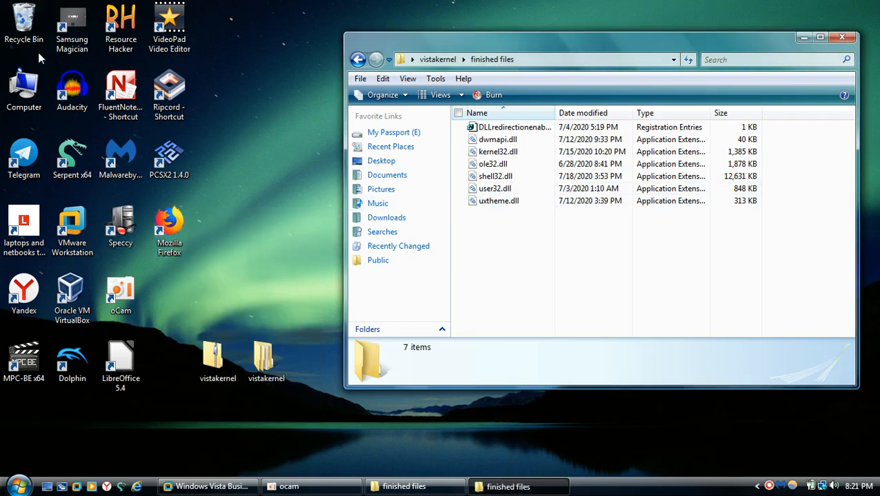
- Browse the contents of the Windows folder on Local Disk (C:) through Computer and close the window
double_click(24, 87)
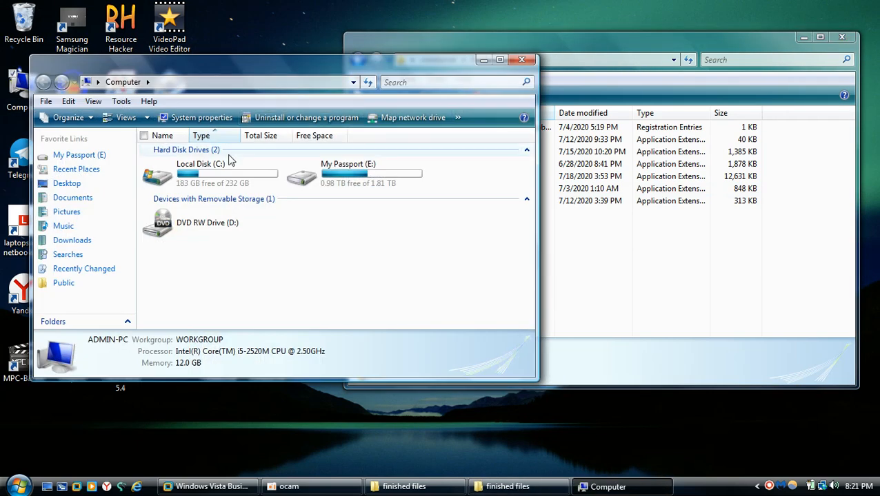
double_click(207, 169)
double_click(193, 230)
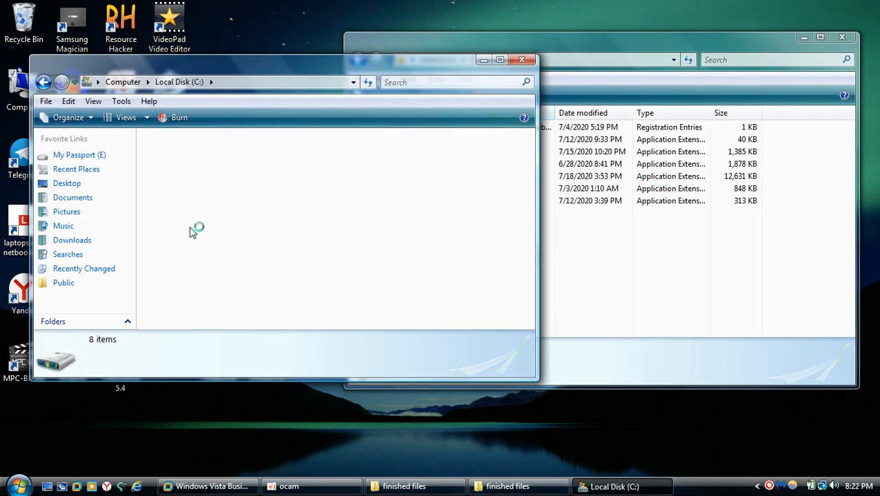
scroll(284, 251, down, 4)
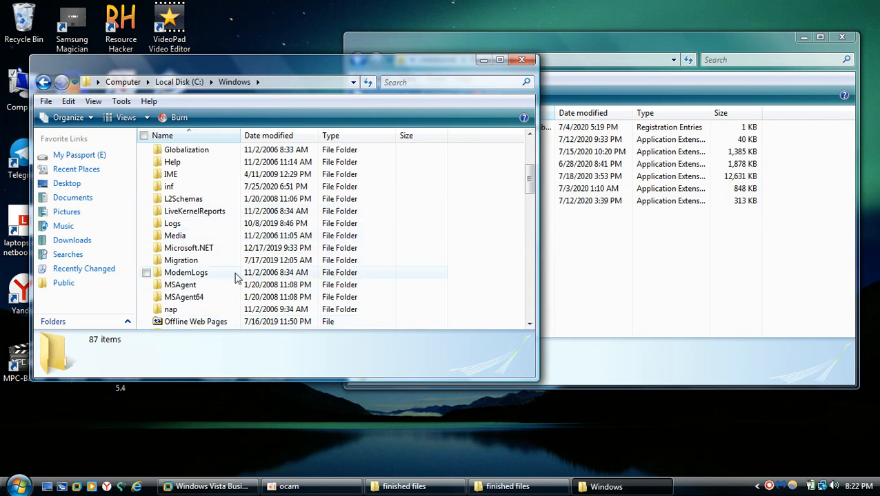
scroll(234, 275, down, 12)
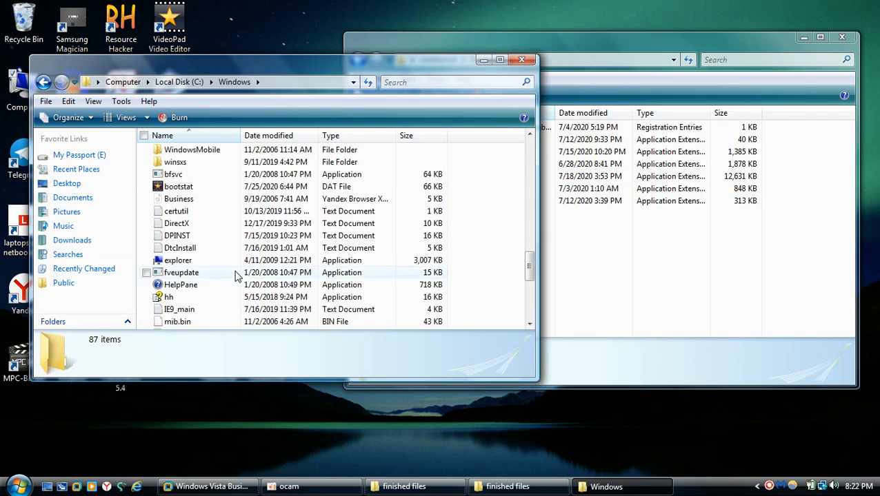
click(522, 62)
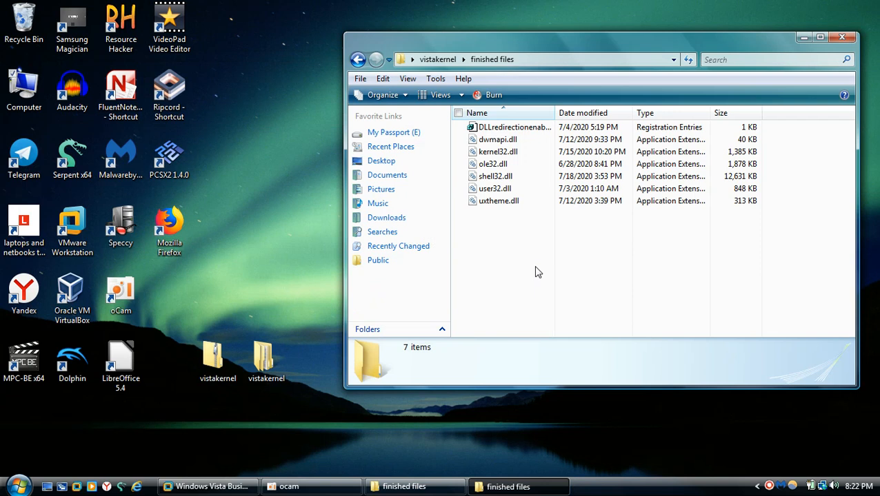
click(240, 248)
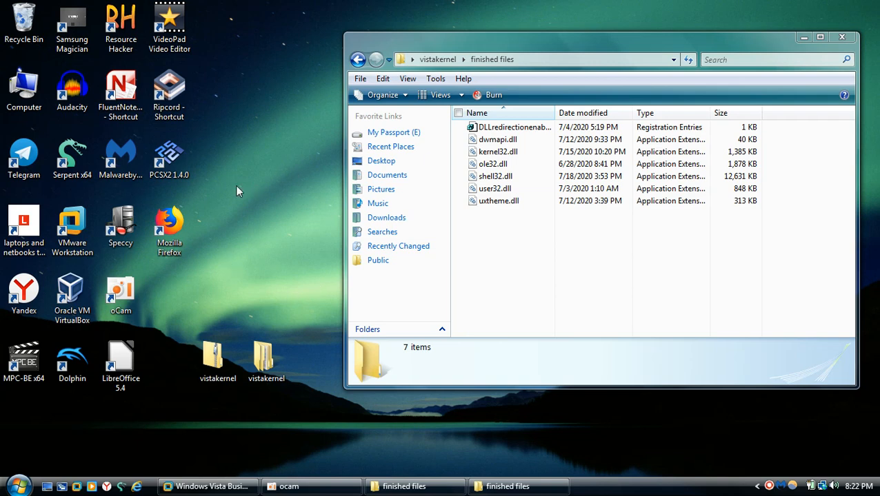
click(173, 234)
double_click(174, 234)
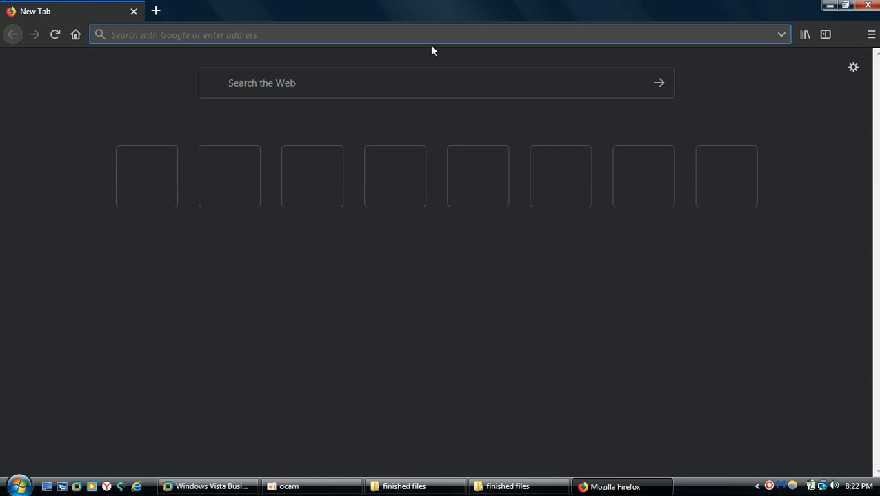
click(869, 6)
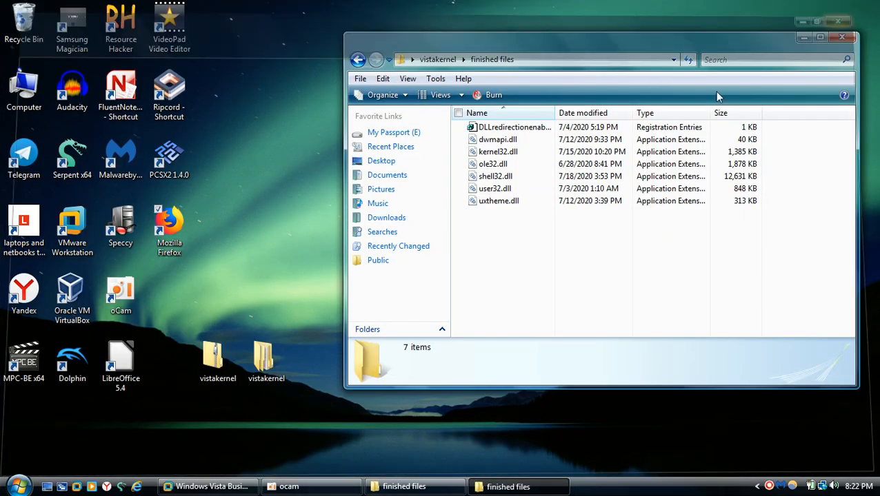
right_click(186, 222)
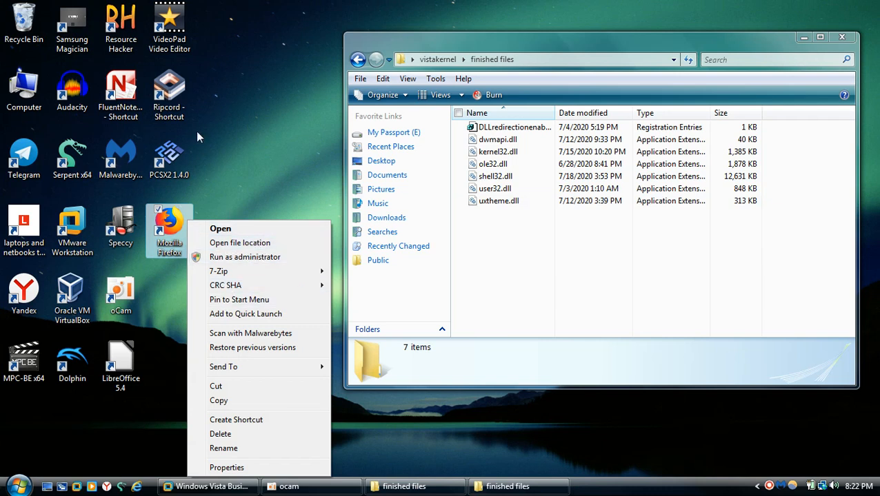
click(277, 85)
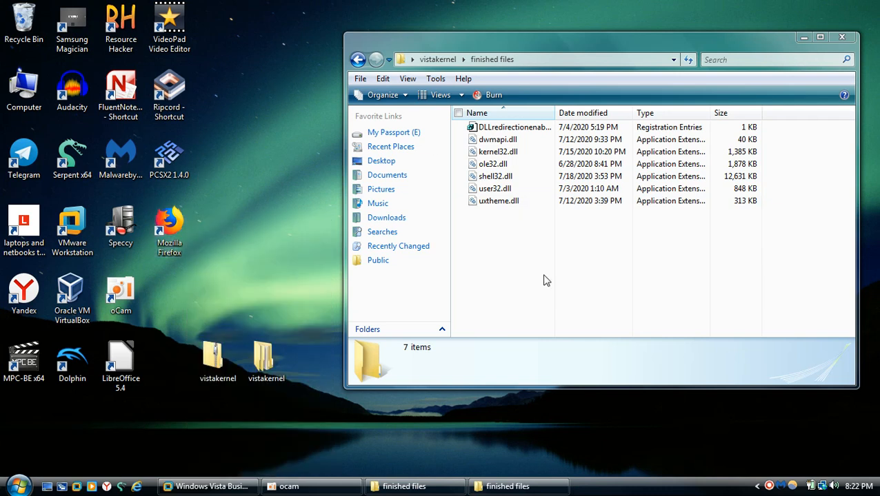
click(473, 262)
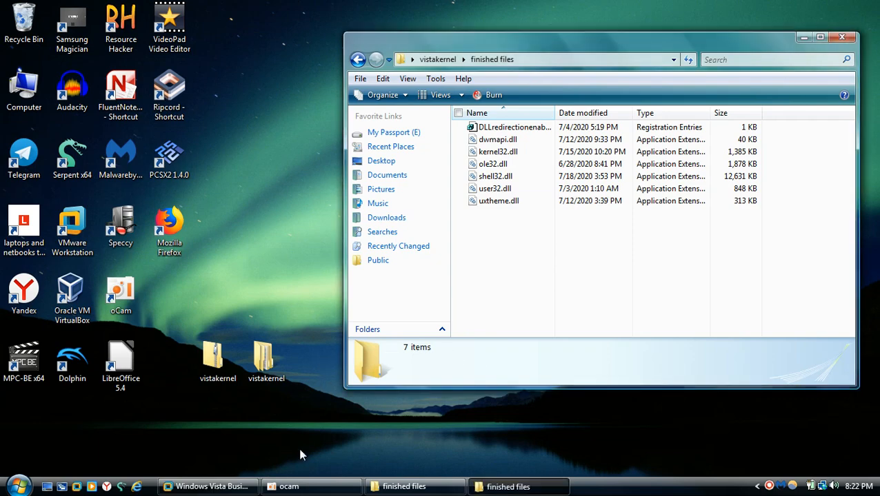
- Switch to the Windows Vista Business virtual machine, launch Firefox there and enter google.com as the address
click(207, 487)
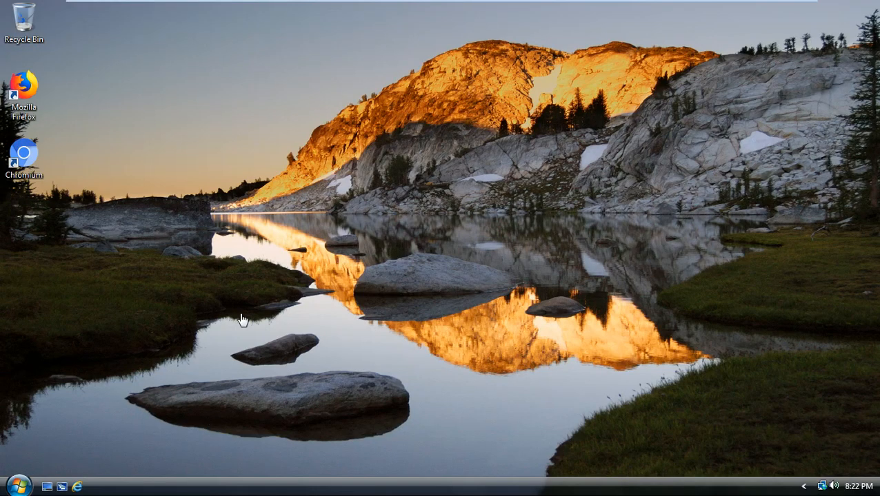
double_click(24, 88)
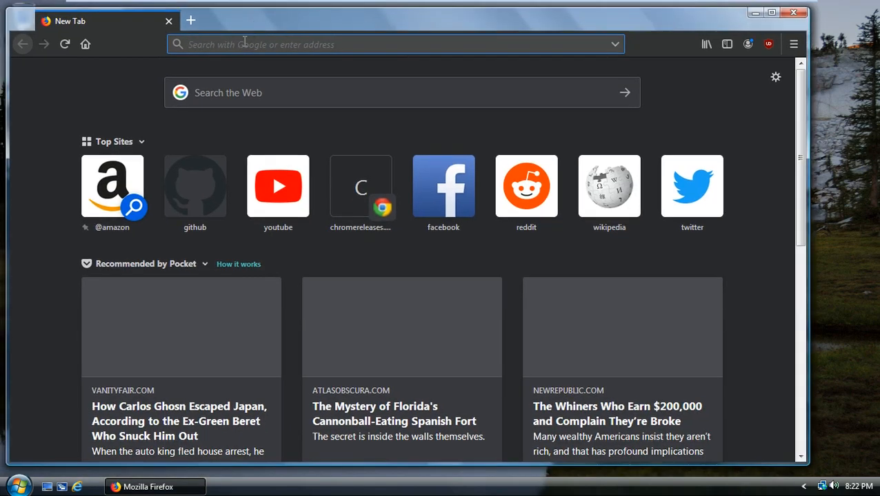
text(google.com/)
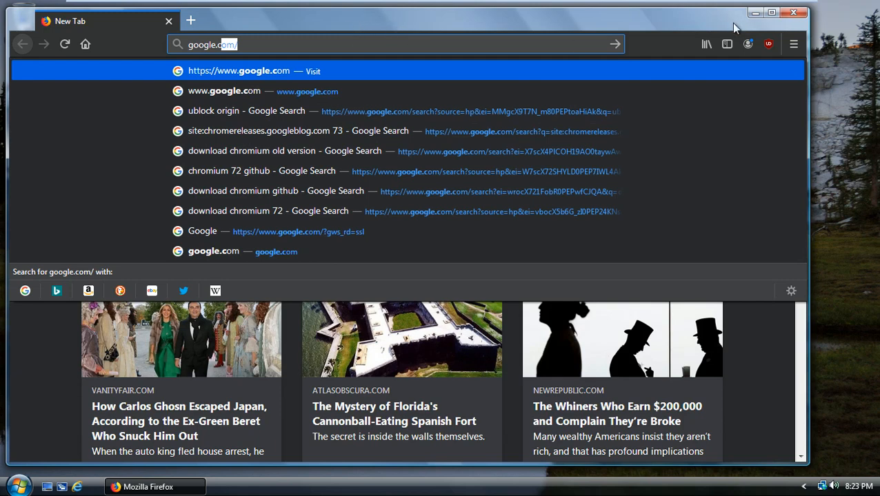
drag(700, 19, 719, 19)
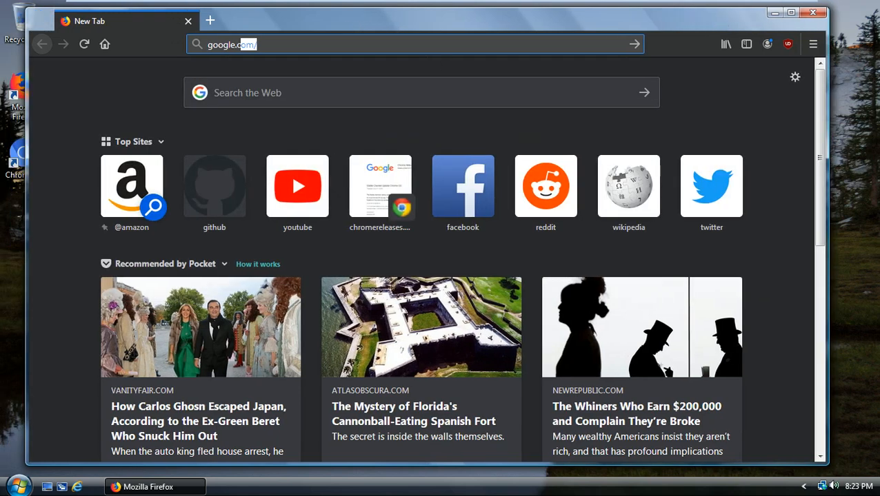
click(356, 42)
click(19, 486)
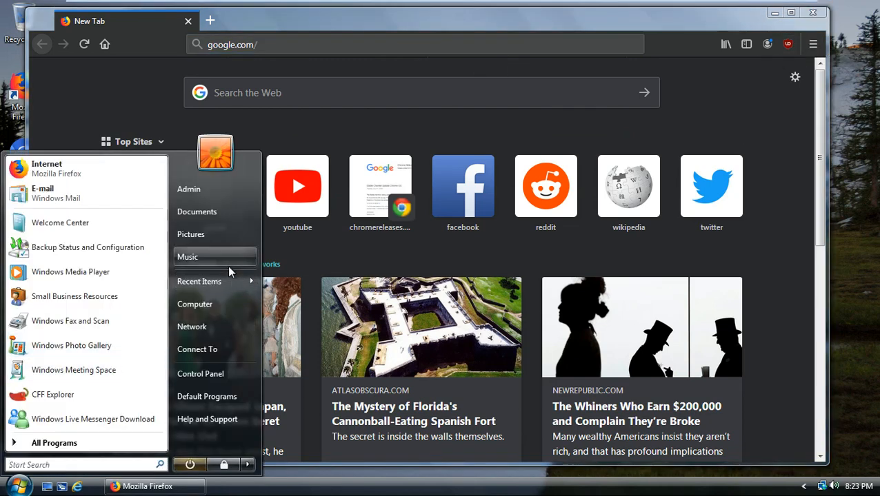
click(217, 312)
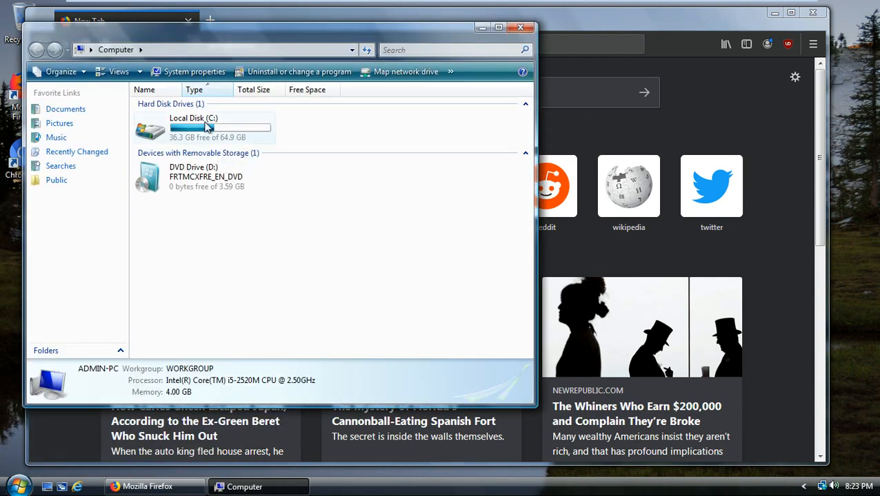
click(520, 28)
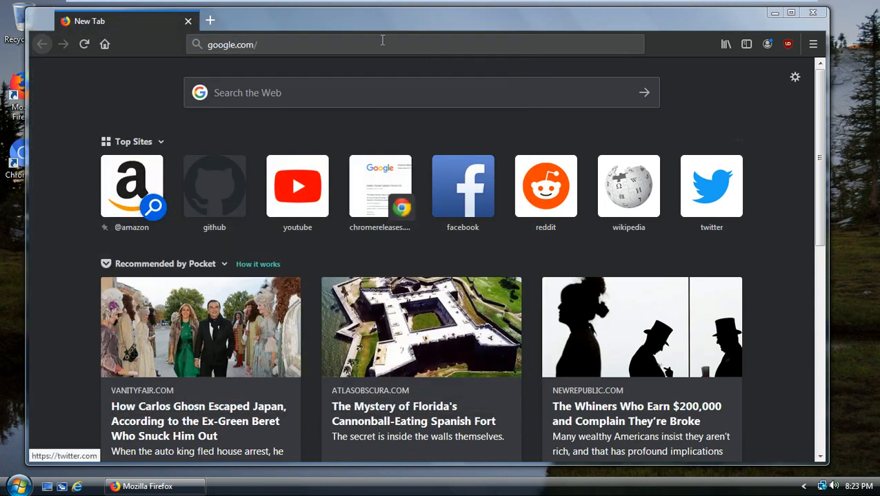
- Re-enter google.com in Firefox's address bar and move the browser window to test its response
click(310, 44)
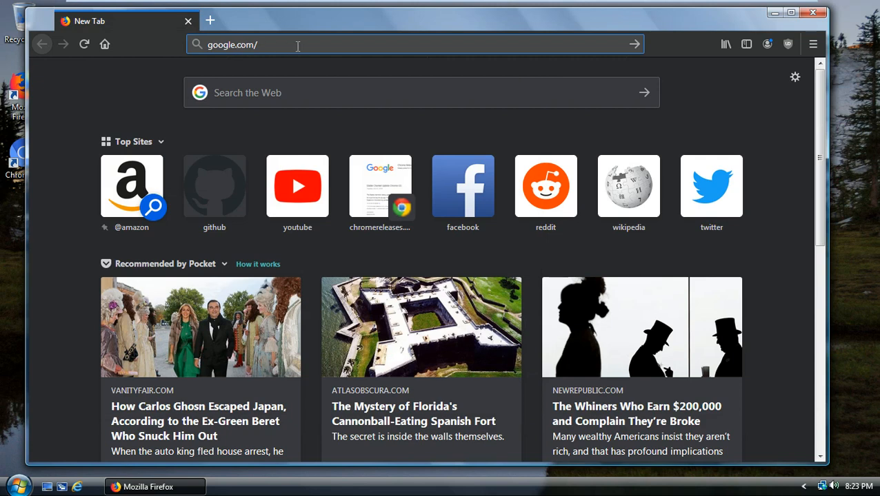
key(ctrl+a)
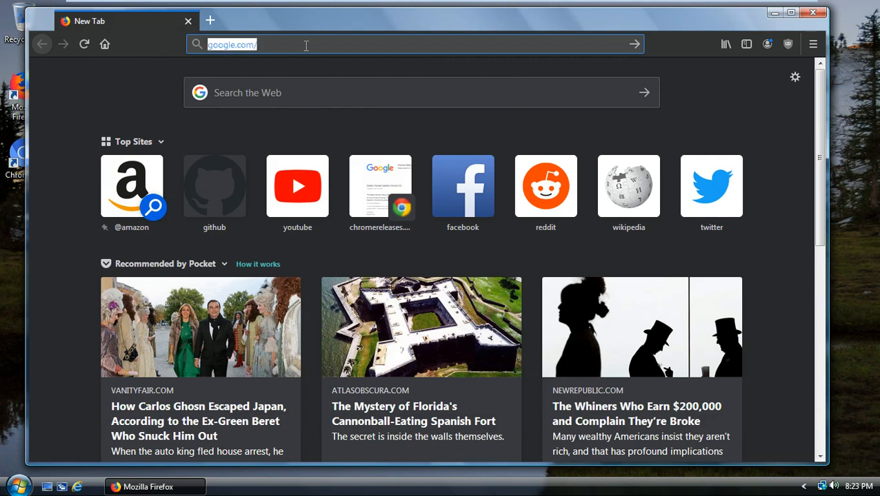
text(goo)
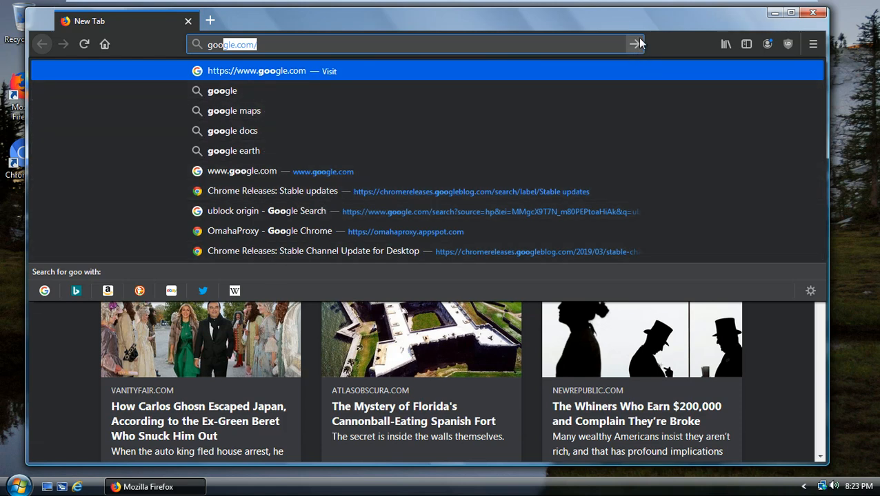
drag(304, 26, 288, 26)
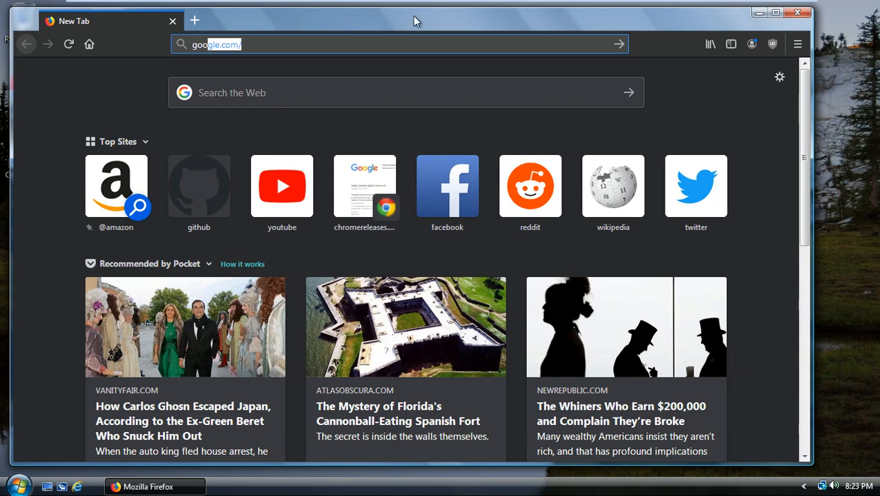
drag(414, 15, 434, 15)
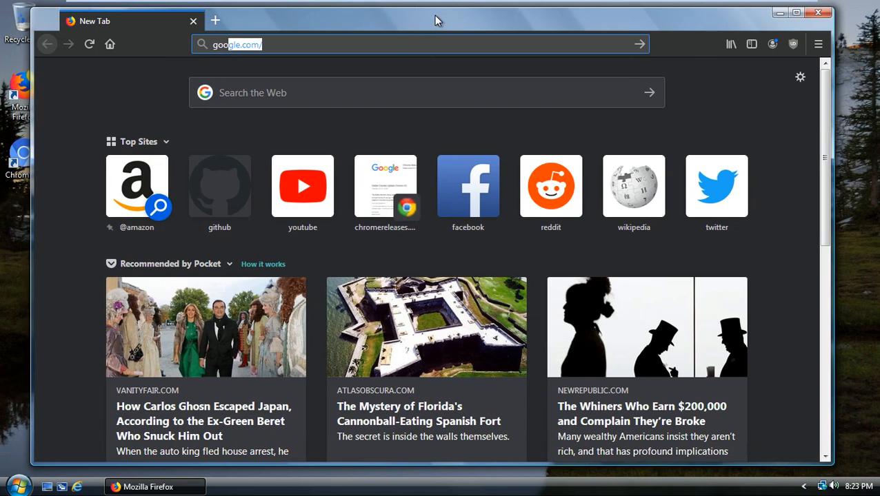
- Show the Help options in the virtual machine's Firefox and minimize the virtual machine to return to the host desktop
click(818, 44)
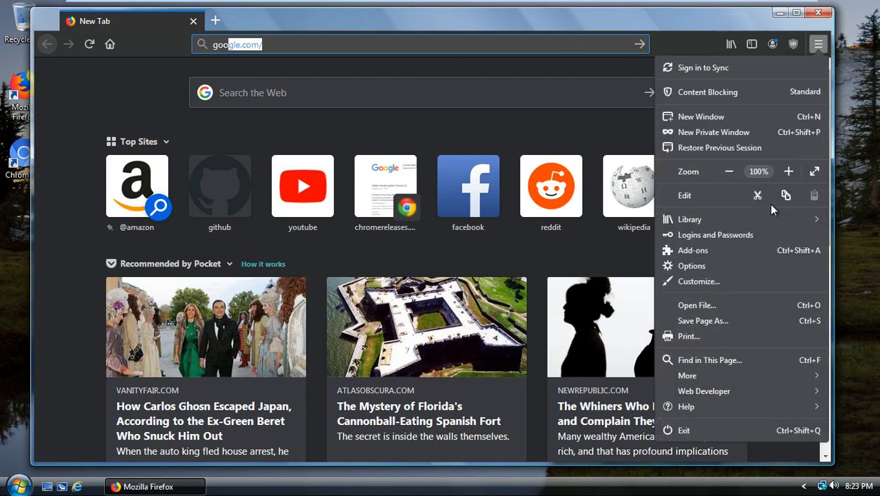
click(751, 410)
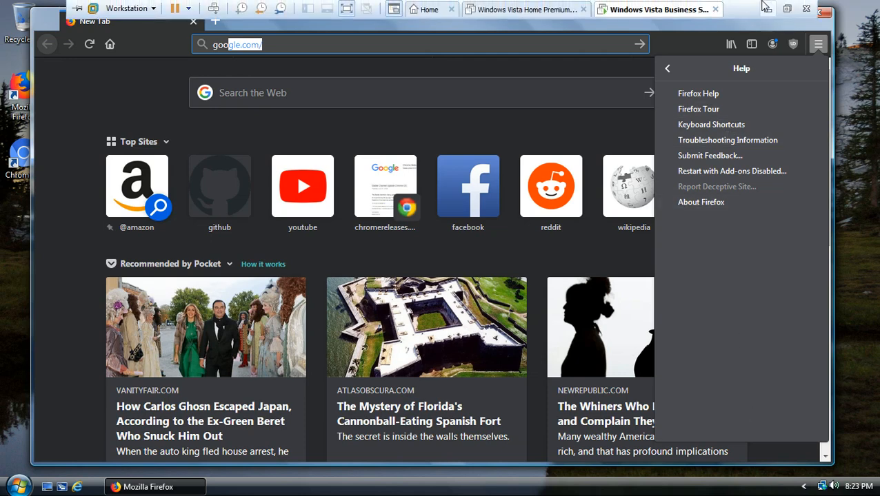
click(769, 8)
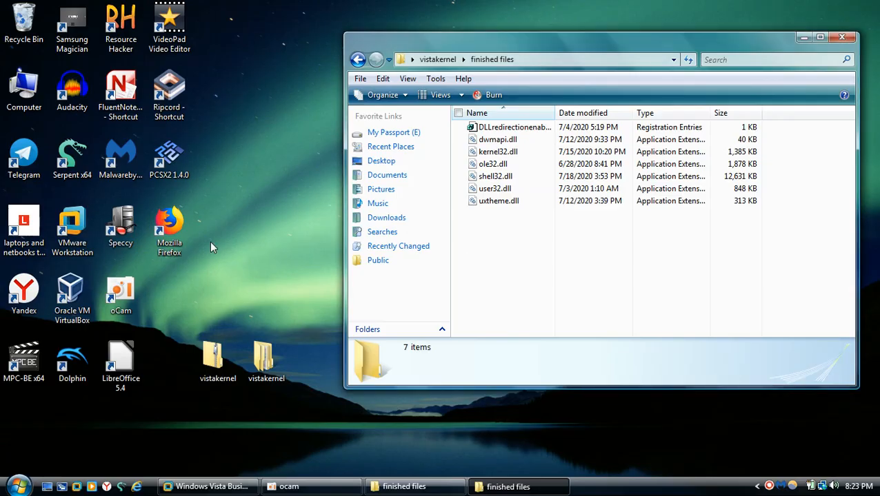
- Launch Firefox on the host, view its version information in About Firefox and dismiss that dialog
double_click(170, 227)
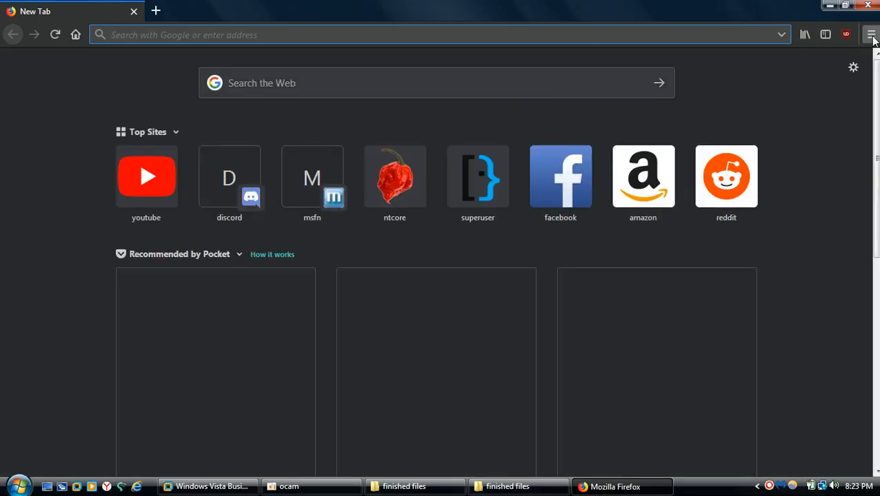
click(870, 36)
click(784, 383)
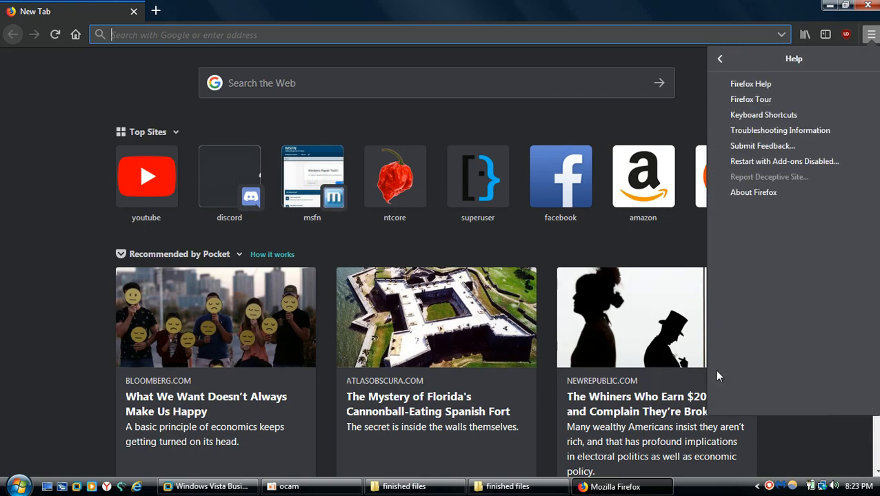
click(742, 194)
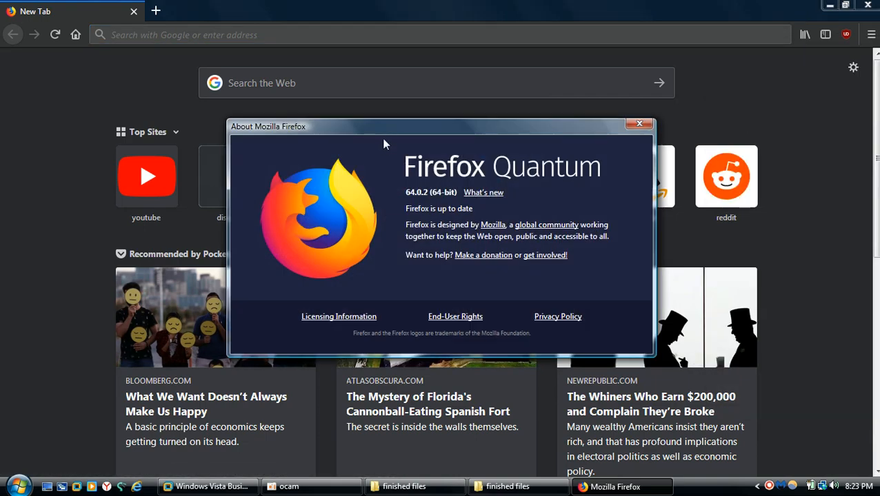
drag(362, 126, 348, 100)
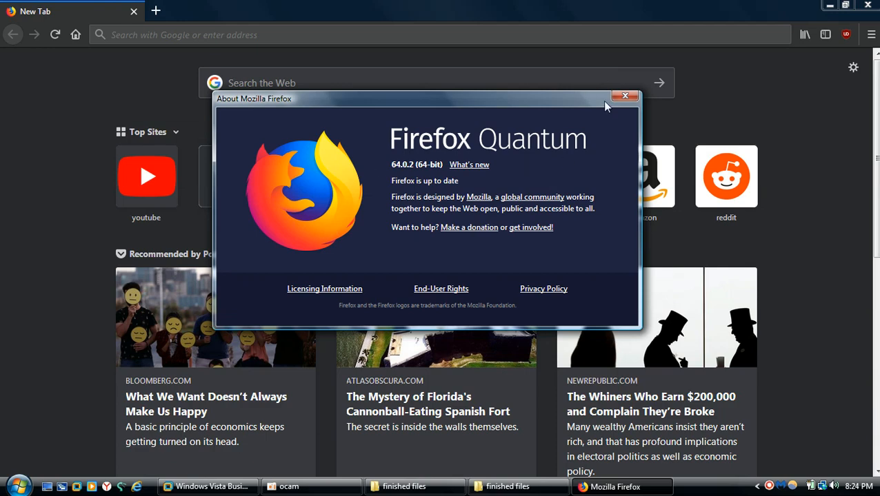
click(624, 95)
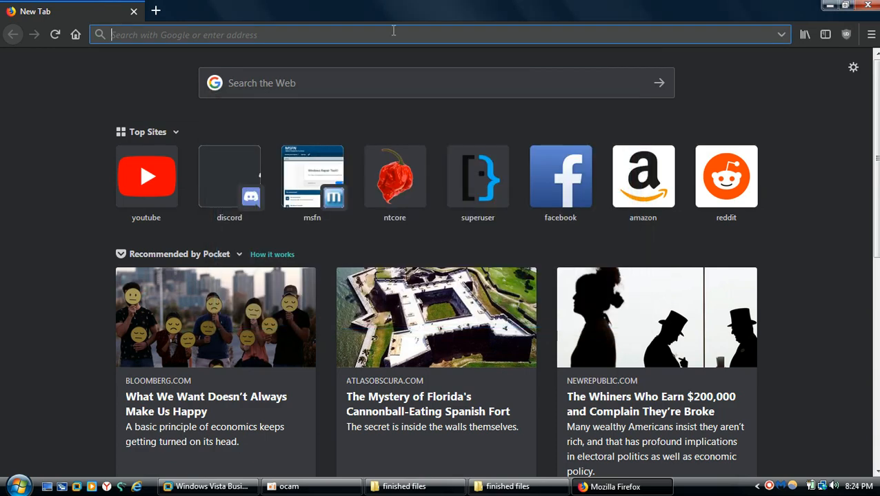
- Load google.com in the host's Firefox and close the browser
text(google.com/)
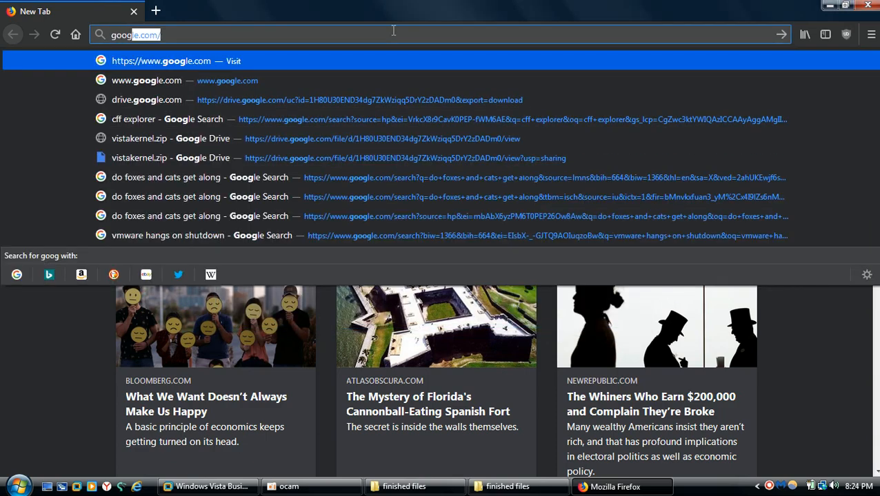
key(Return)
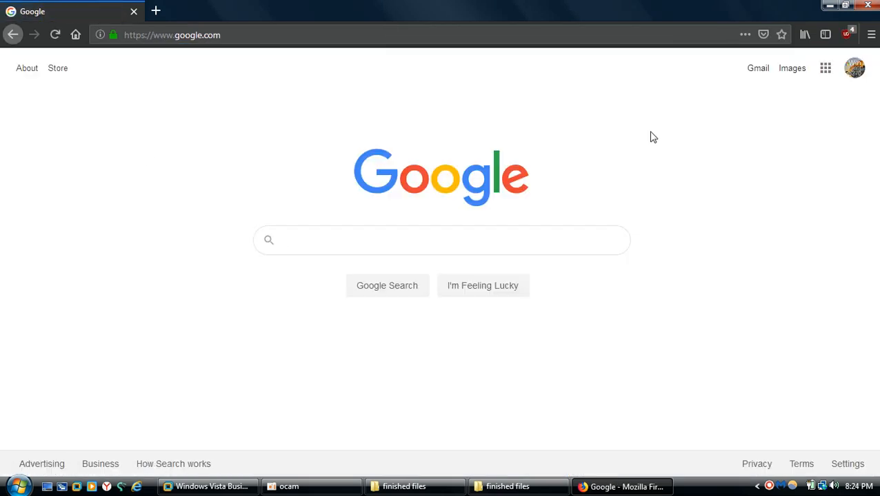
click(867, 5)
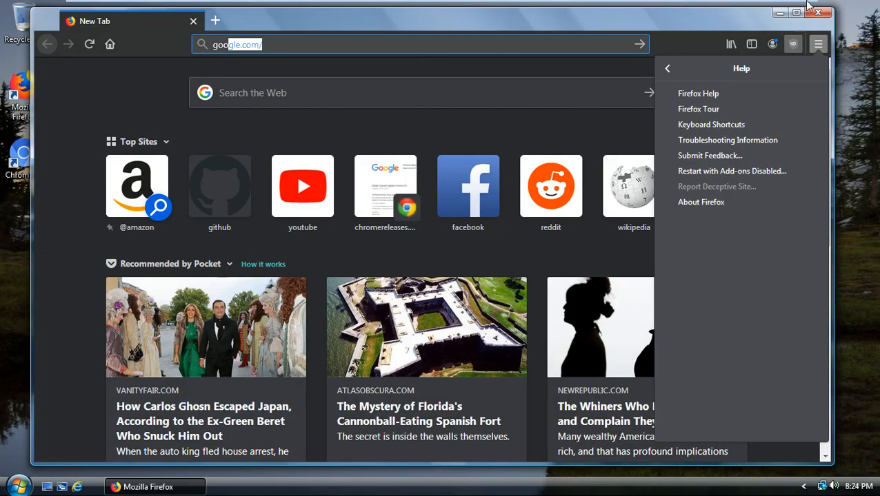
- Close Firefox in the virtual machine, view the file location of its desktop shortcut and close that folder window
click(819, 13)
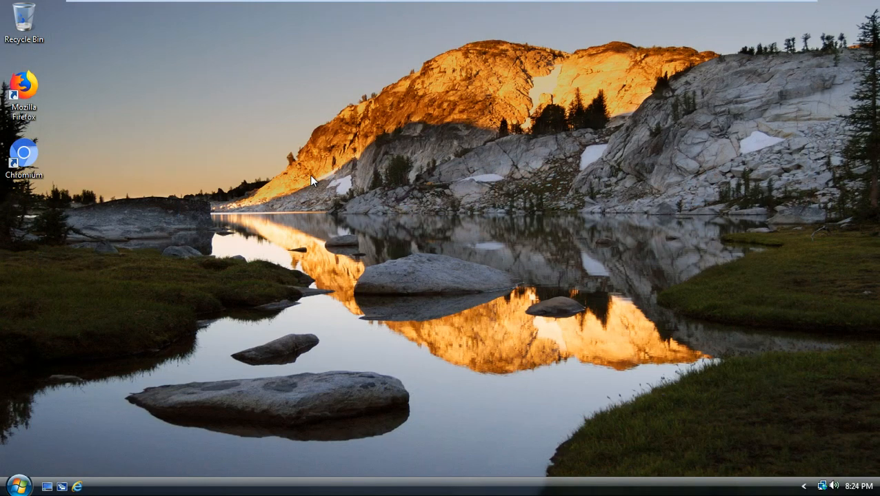
right_click(20, 77)
click(72, 101)
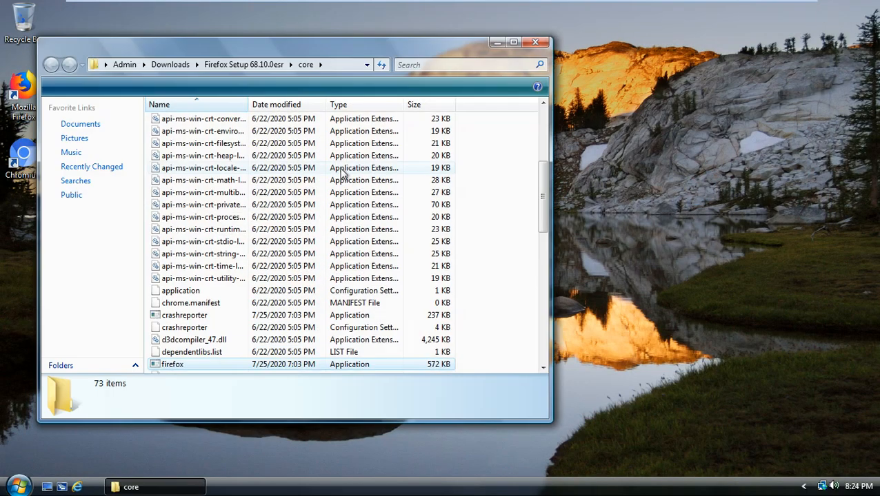
click(442, 63)
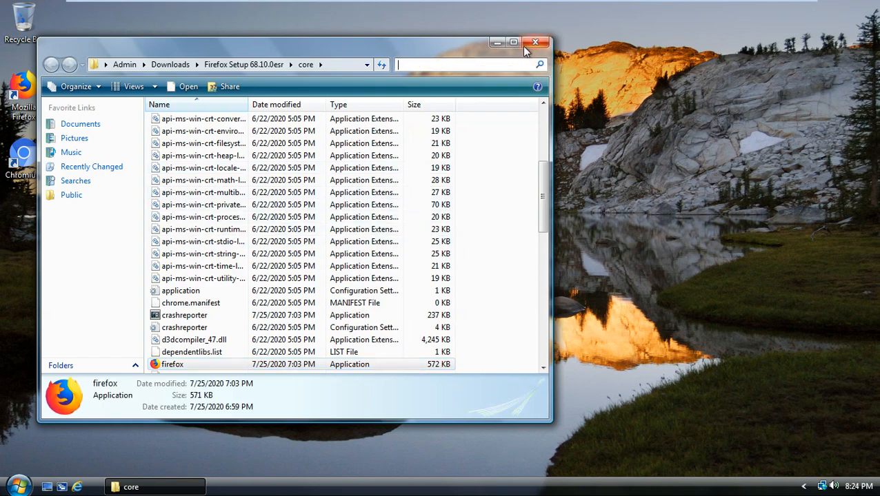
drag(522, 46, 628, 39)
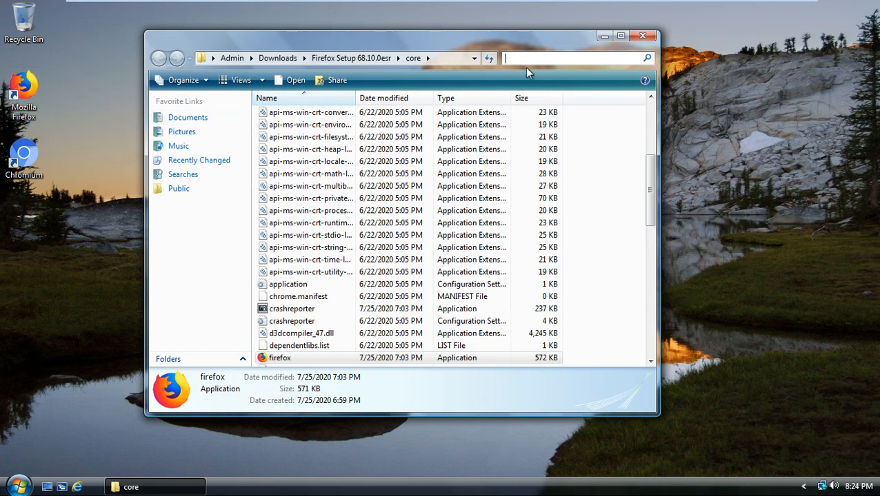
click(642, 35)
- Open the Documents folder in the virtual machine and go up to the Admin user folder
click(18, 487)
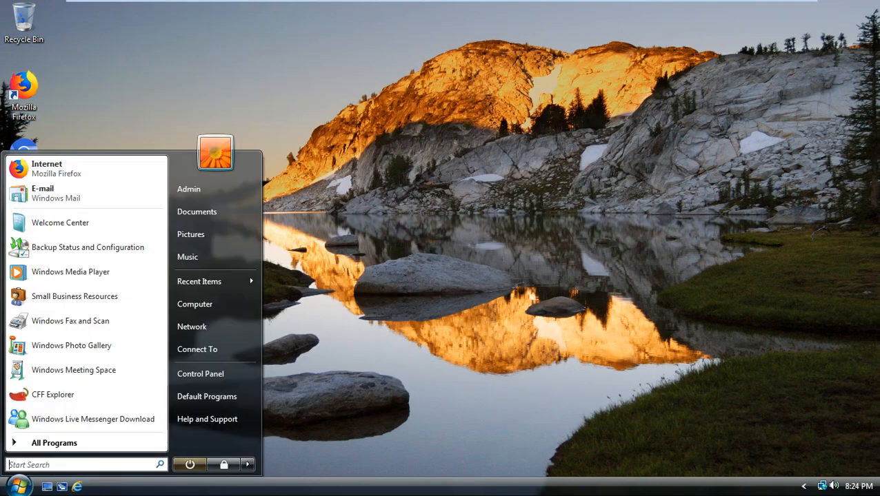
click(206, 209)
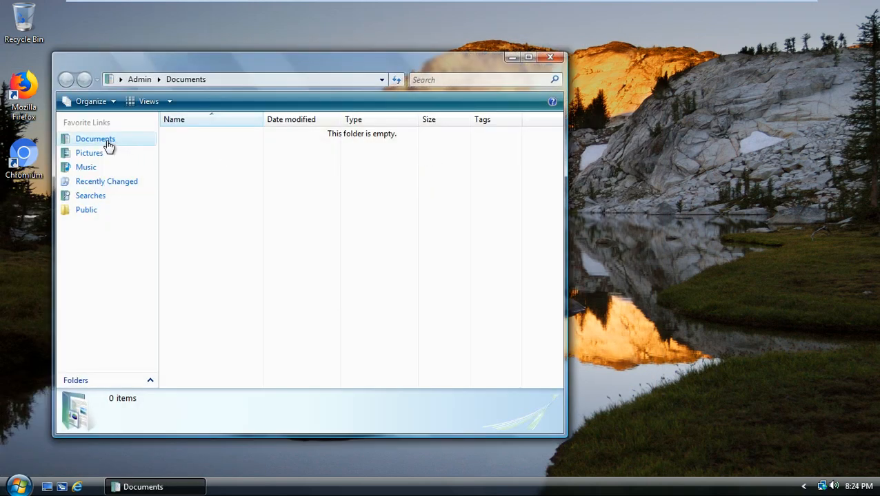
click(135, 80)
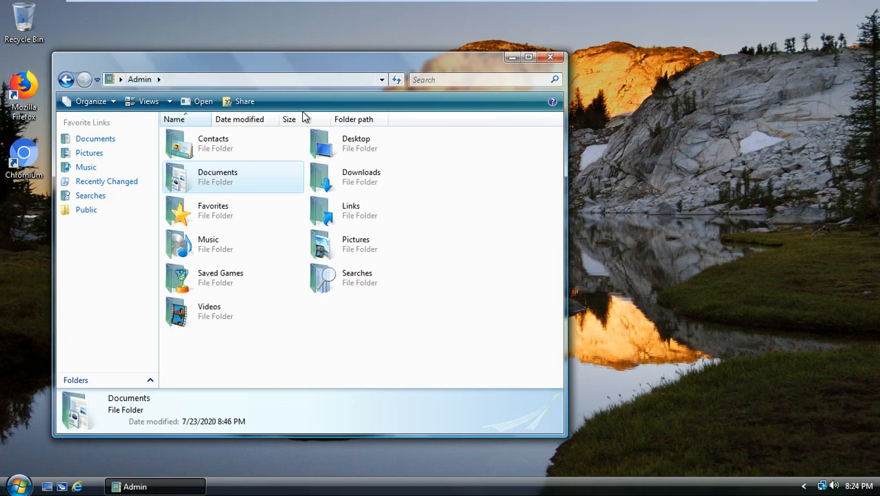
- Open the Downloads folder, view the 7-Zip extraction options for the Firefox Setup 68.10.0esr installer and dismiss them
double_click(372, 171)
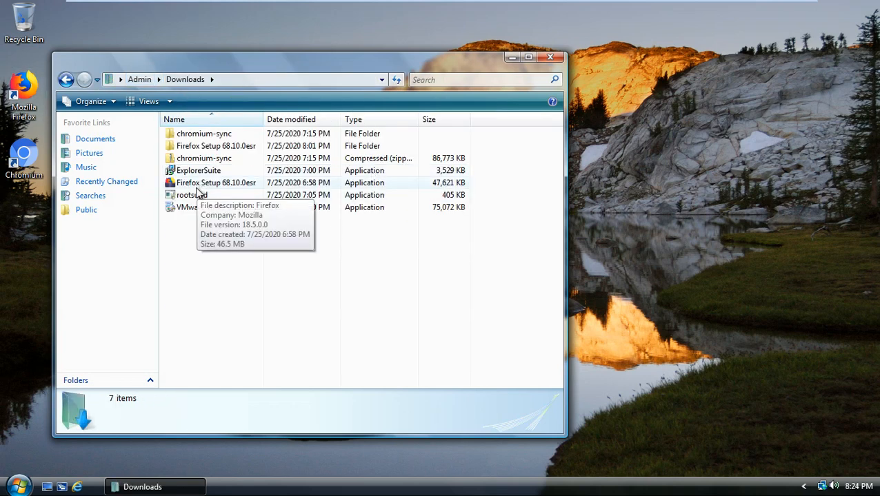
right_click(198, 187)
click(164, 251)
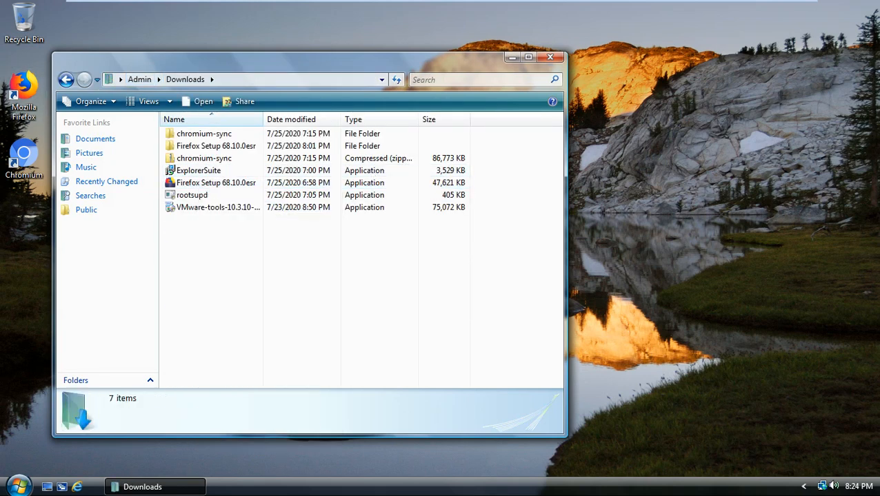
right_click(200, 188)
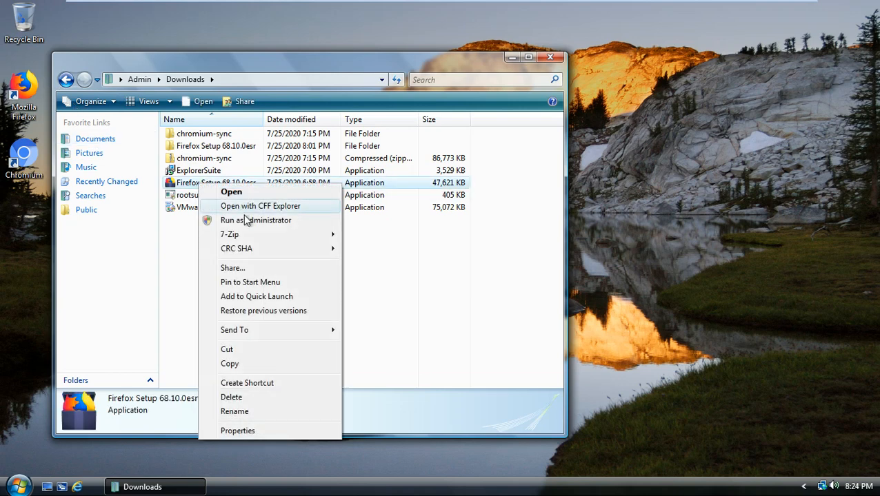
mouse_move(249, 239)
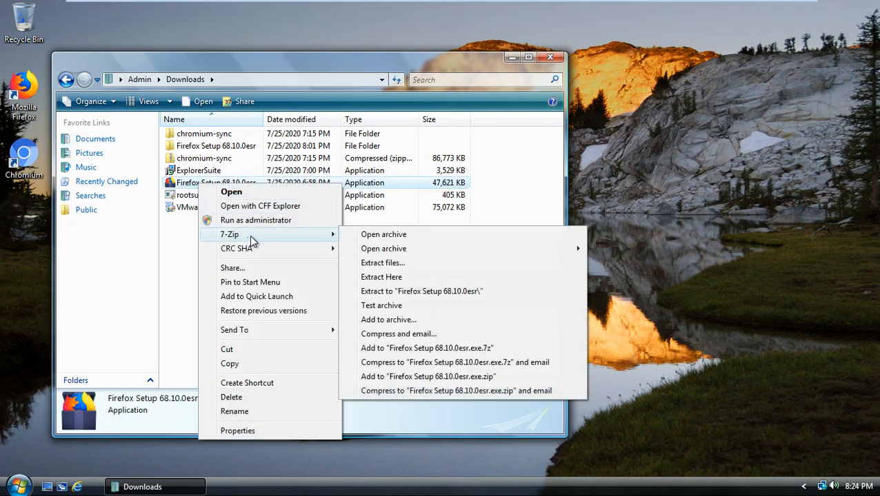
click(185, 245)
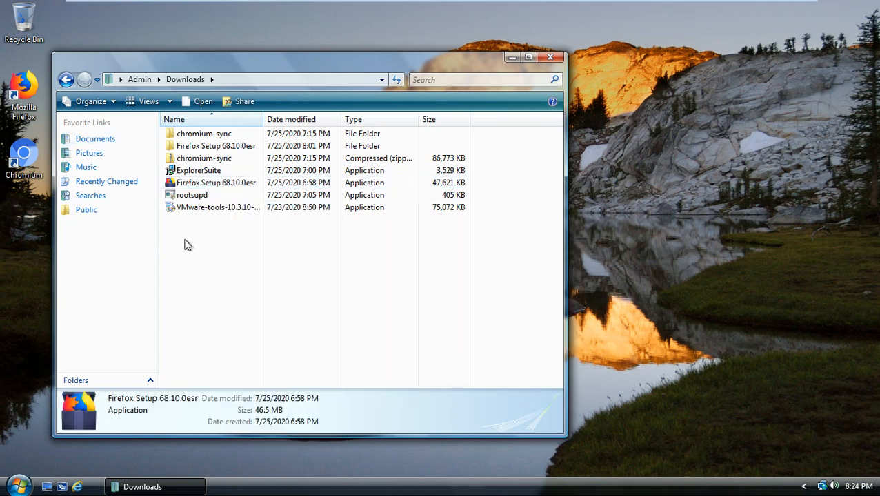
click(205, 184)
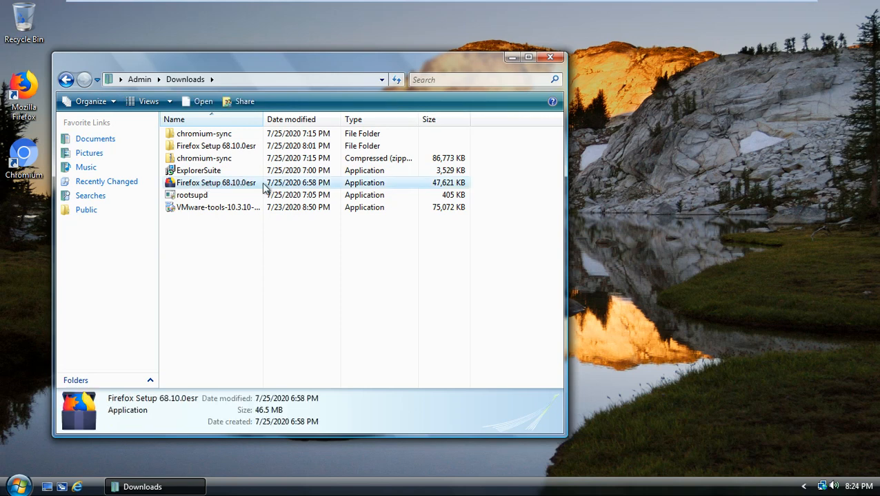
right_click(251, 185)
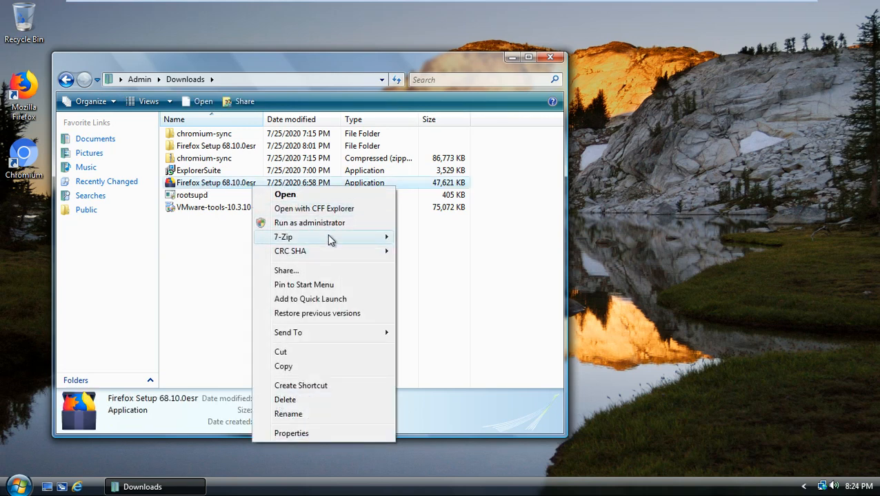
mouse_move(329, 237)
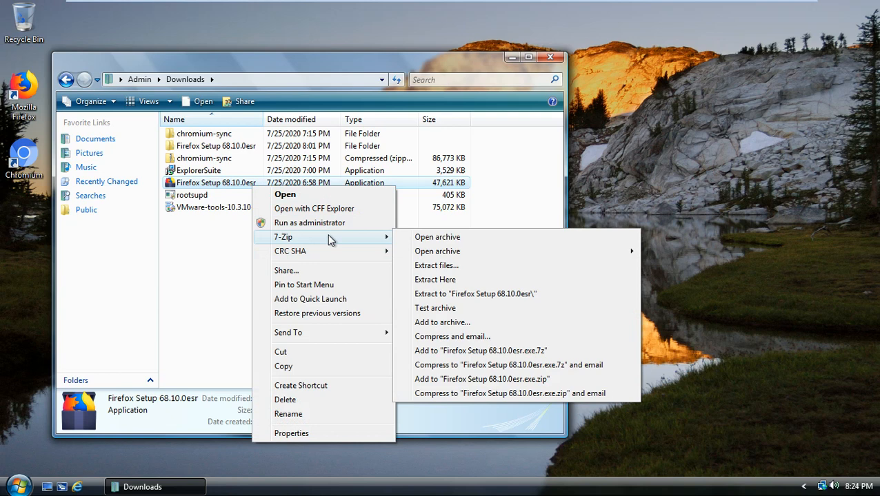
click(180, 279)
- Open the extracted Firefox Setup 68.10.0esr folder and go into its core subfolder
double_click(210, 147)
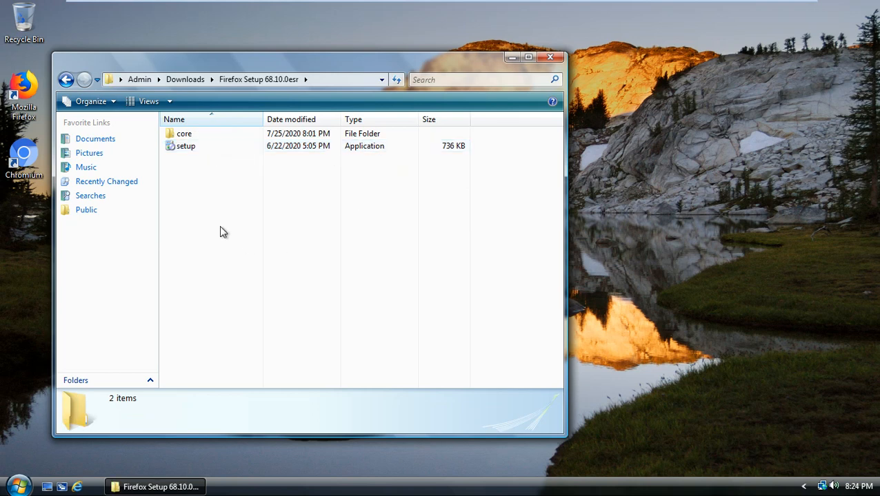
click(172, 136)
click(219, 156)
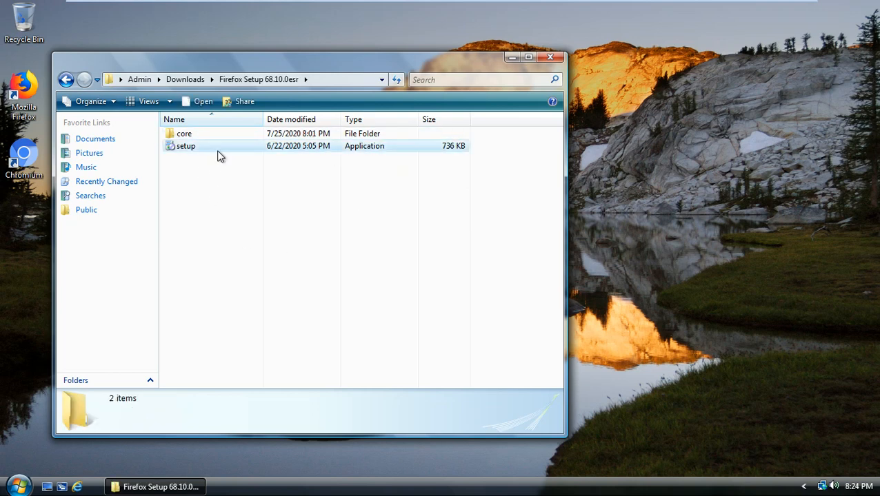
click(202, 144)
double_click(193, 136)
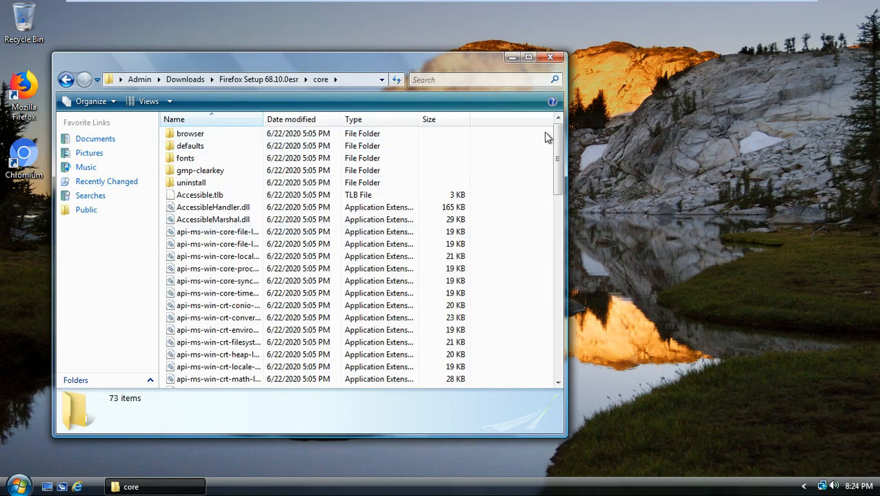
- Search the core folder for *.exe files
click(448, 79)
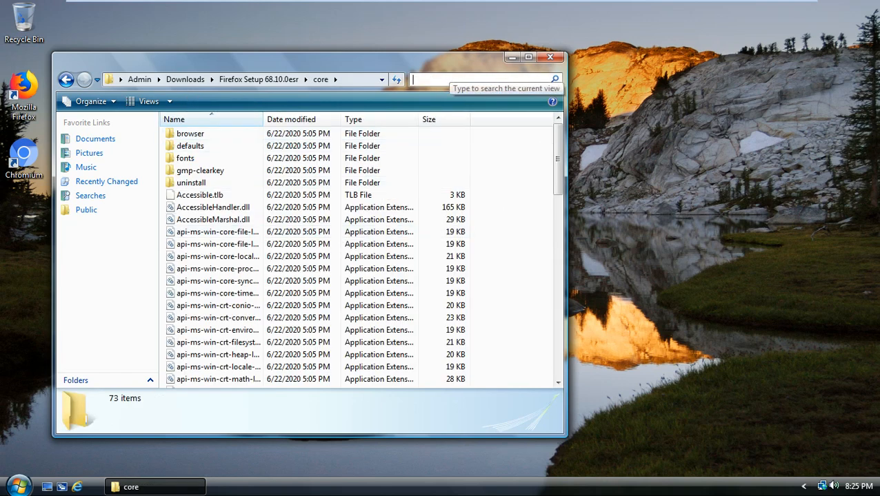
text(.exe)
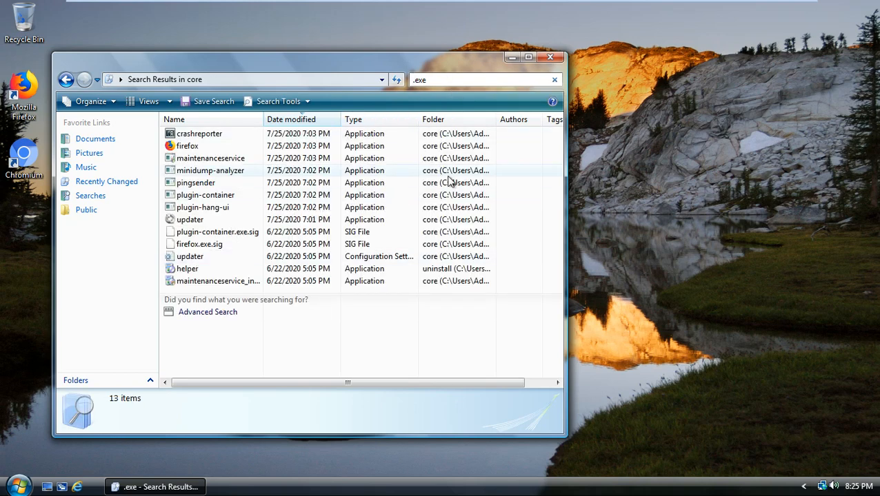
text(*)
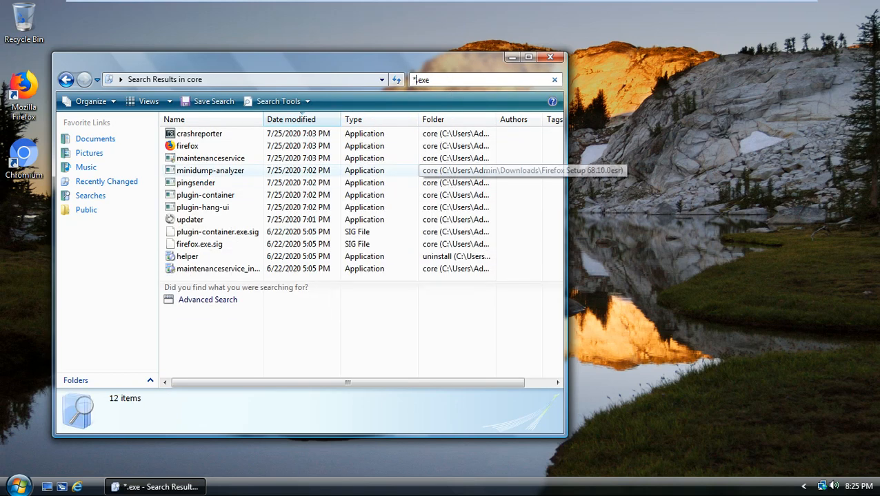
- Go through the Firefox executables in the search results one by one, from crashreporter to plugin-hang-ui
click(338, 196)
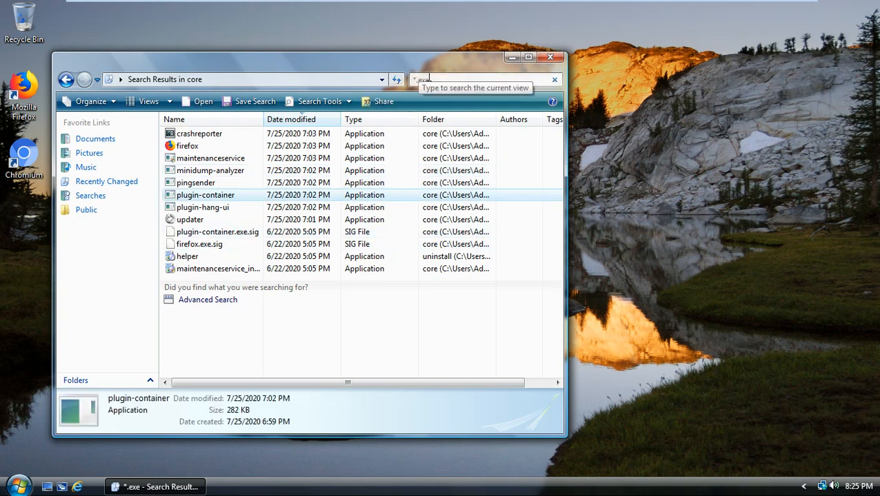
click(193, 134)
click(210, 146)
click(213, 158)
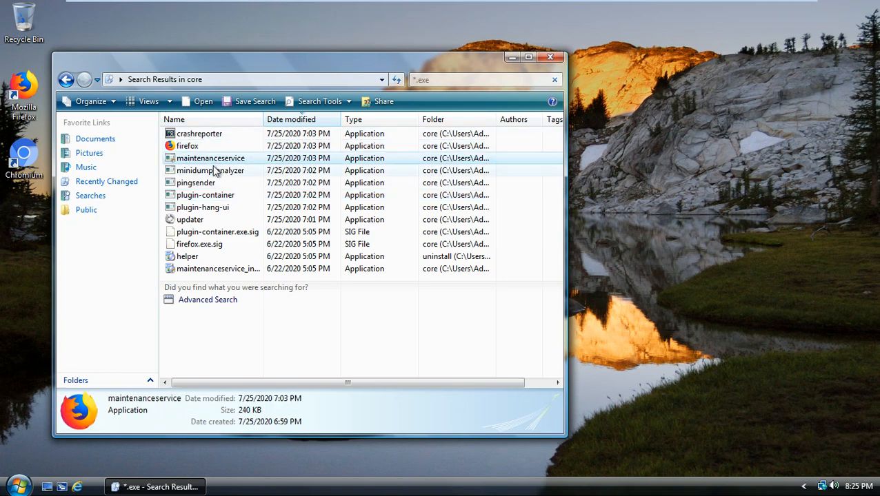
click(215, 171)
click(218, 183)
click(213, 208)
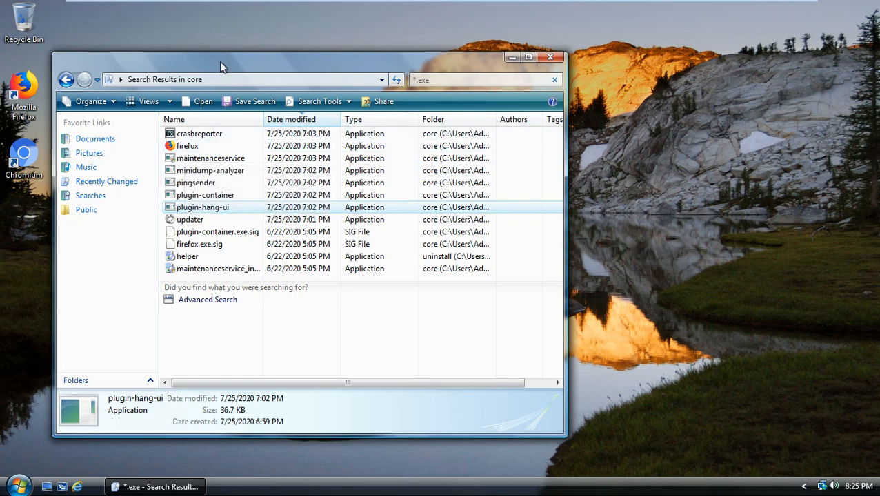
- Run the ExplorerSuite installer from Downloads in a second folder window, exit setup without installing and close that window
drag(220, 61, 438, 70)
click(18, 486)
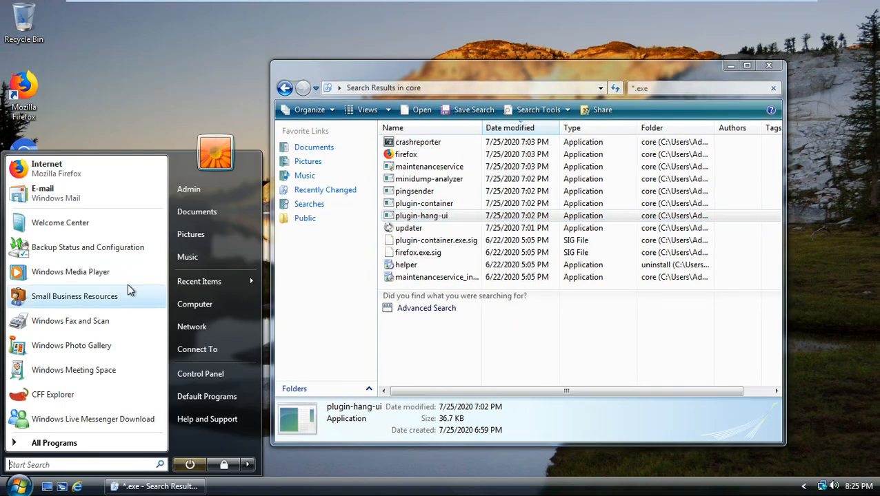
click(204, 194)
double_click(414, 124)
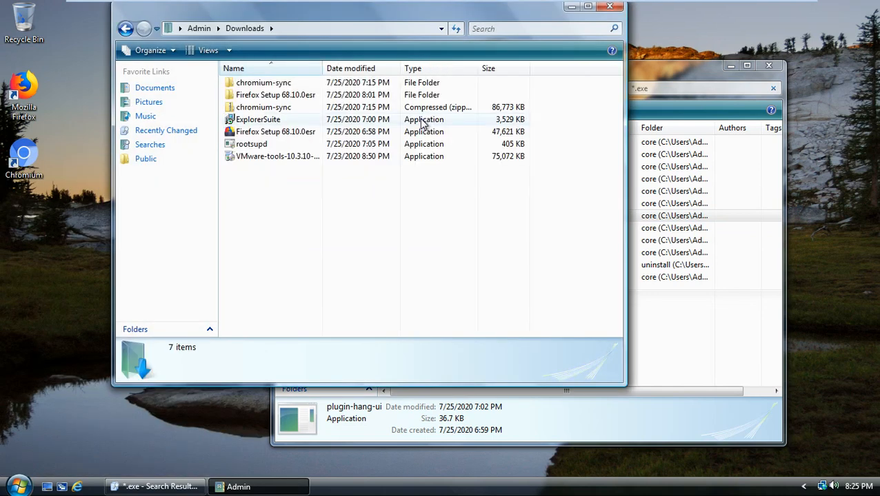
click(257, 119)
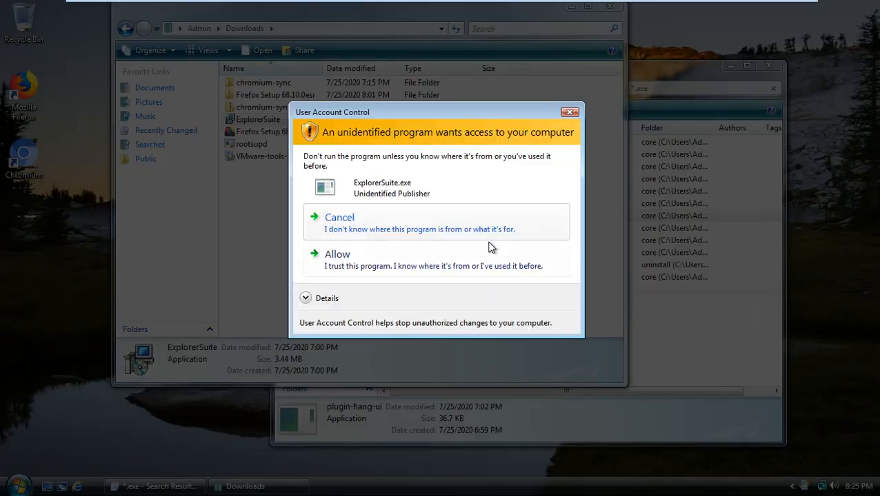
click(352, 266)
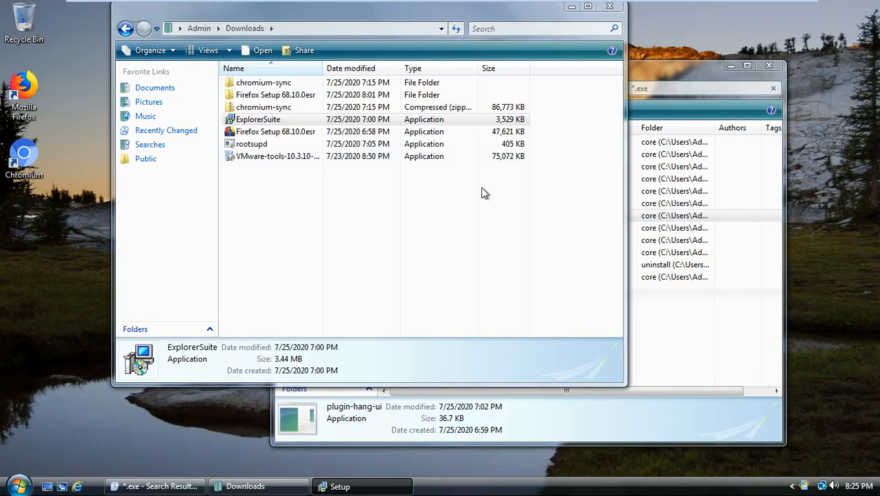
click(587, 118)
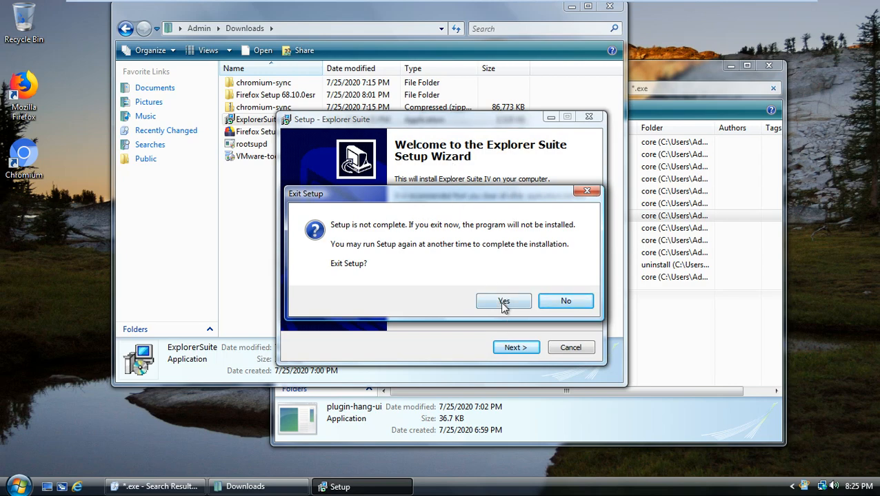
click(504, 302)
click(609, 7)
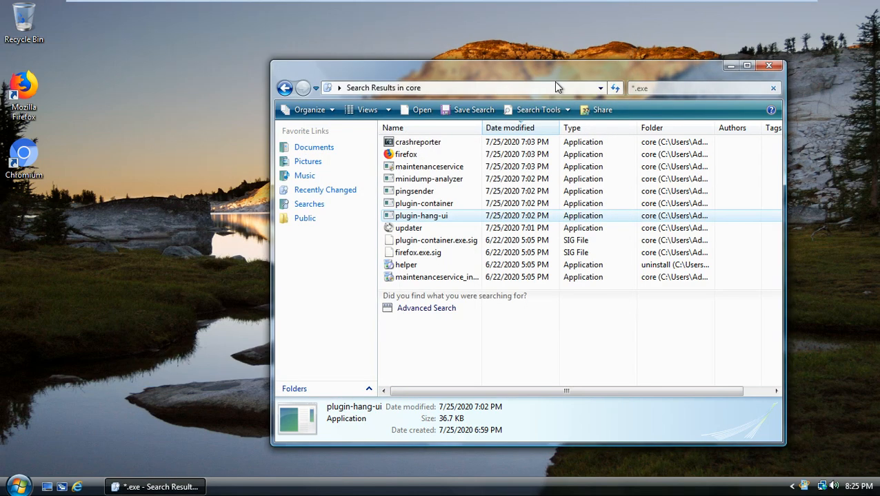
- Open the firefox application from the search results with CFF Explorer
drag(462, 64, 296, 54)
click(355, 126)
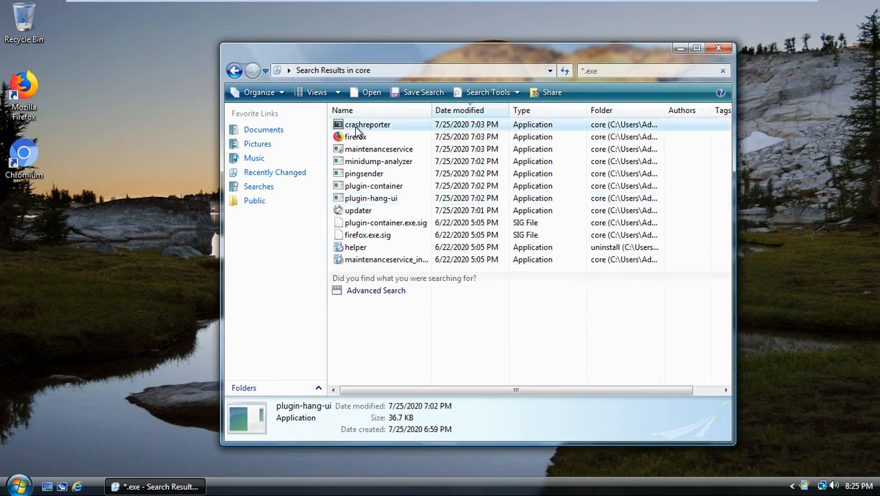
click(354, 137)
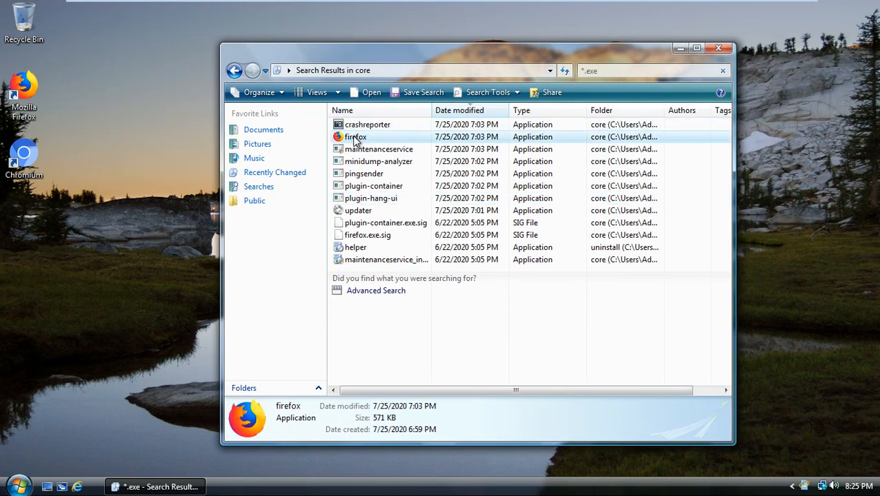
right_click(353, 138)
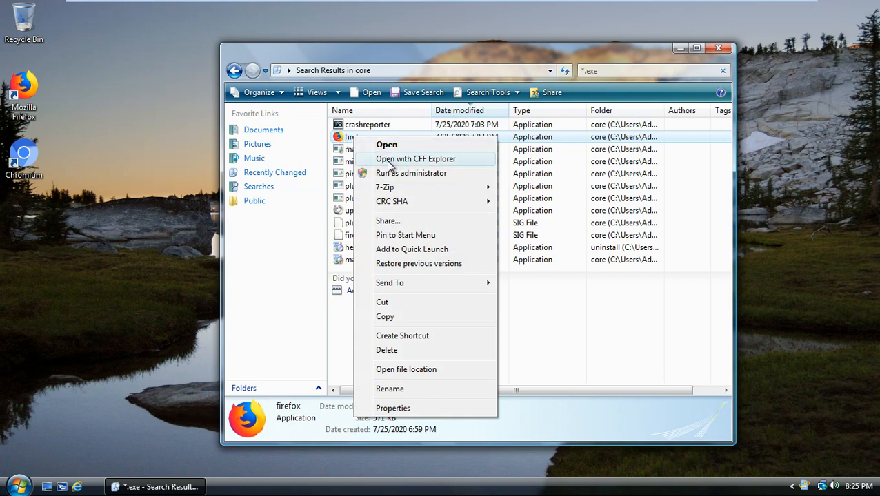
click(455, 160)
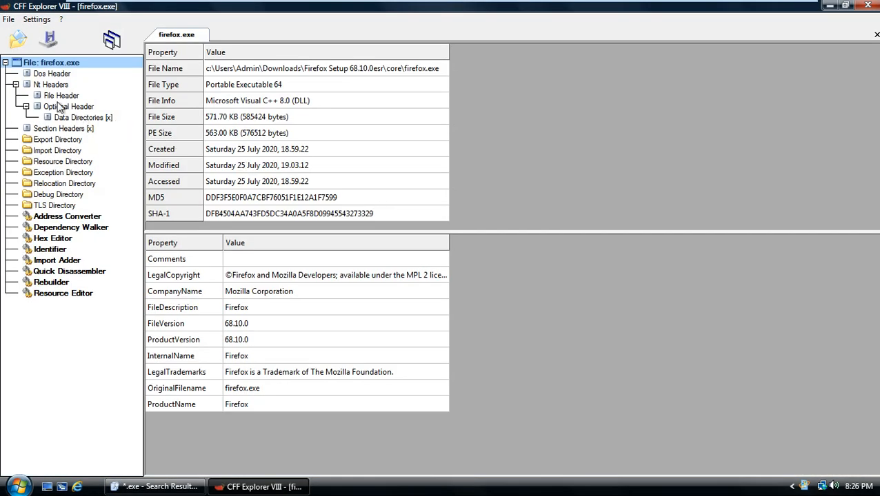
- Examine the minor operating system version and the major and minor subsystem version fields in firefox.exe's Optional Header
click(58, 108)
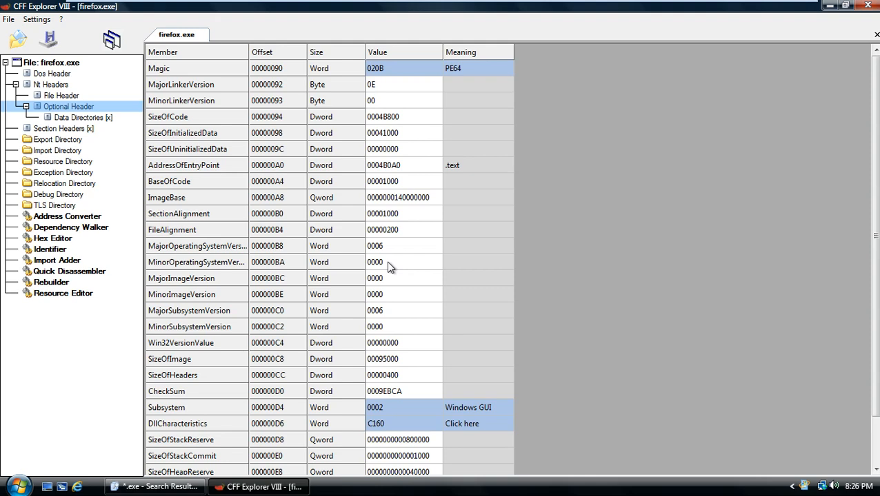
click(387, 268)
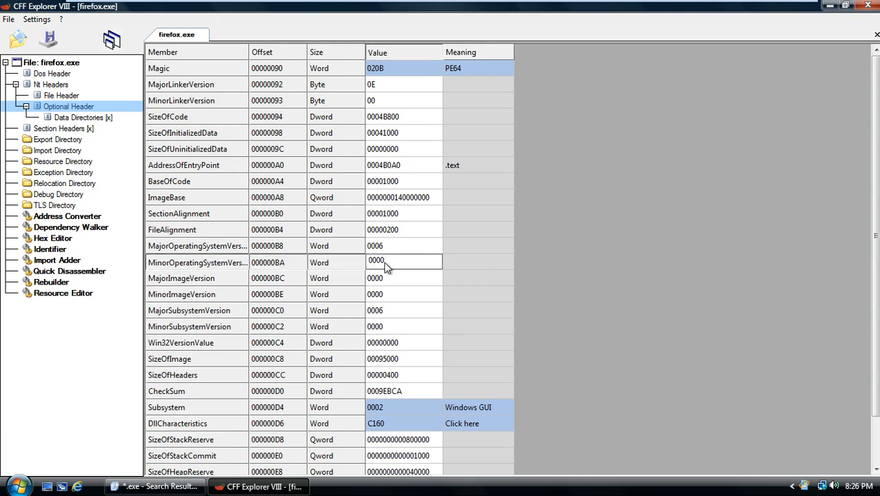
click(353, 266)
click(386, 263)
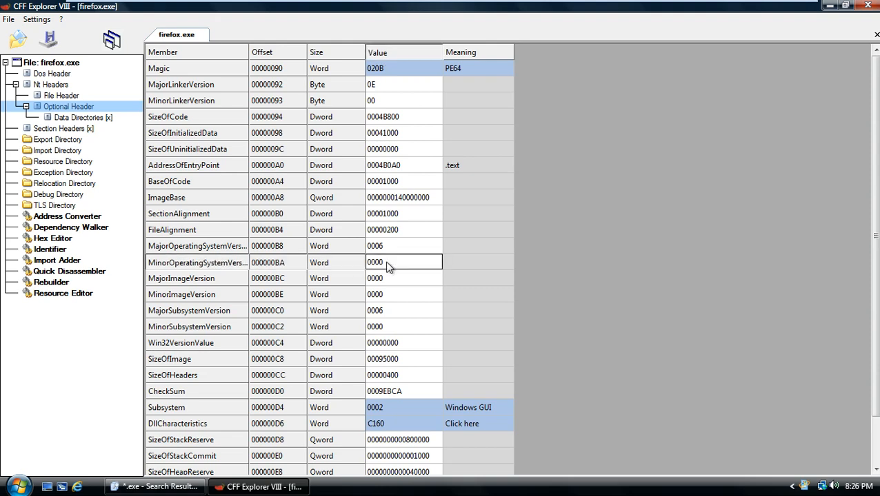
click(386, 264)
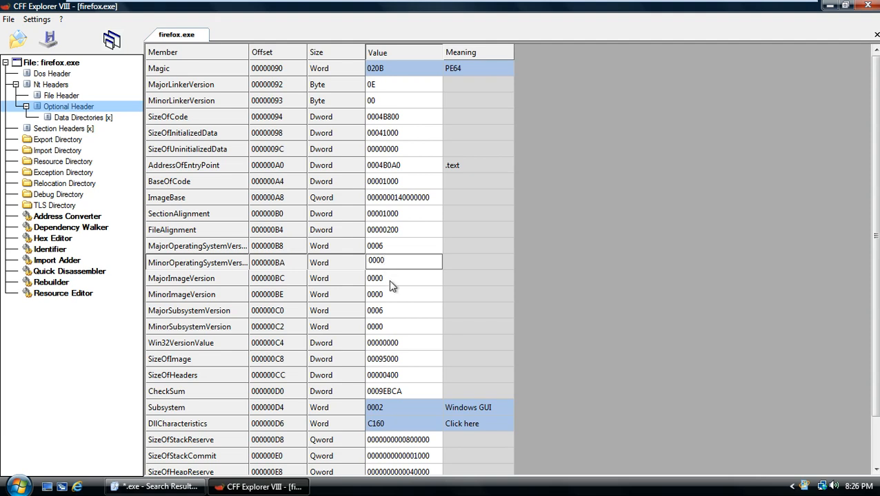
click(383, 315)
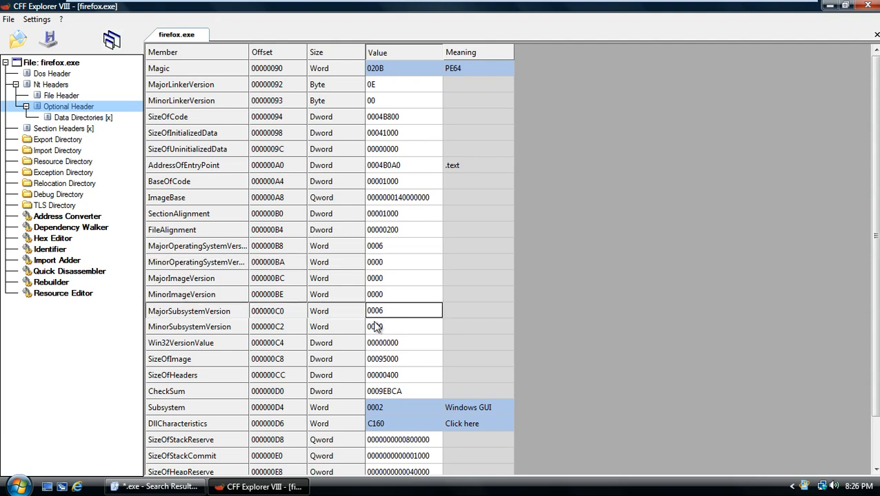
click(387, 264)
click(388, 328)
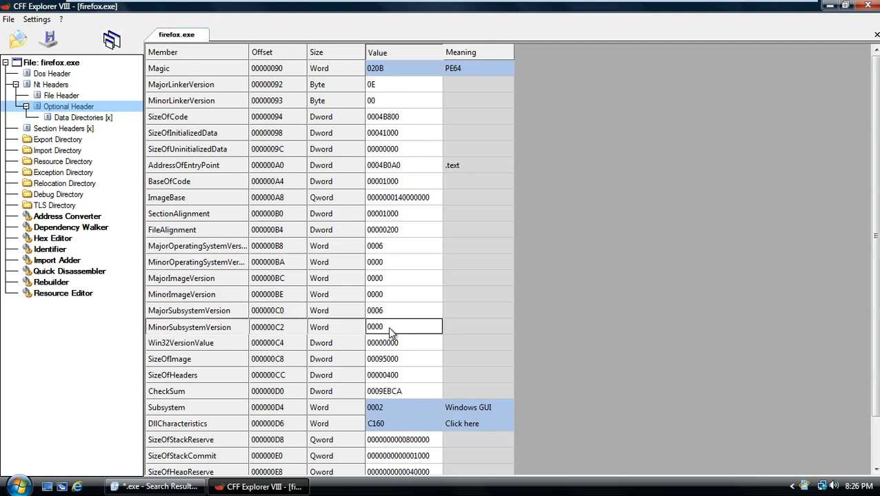
click(396, 266)
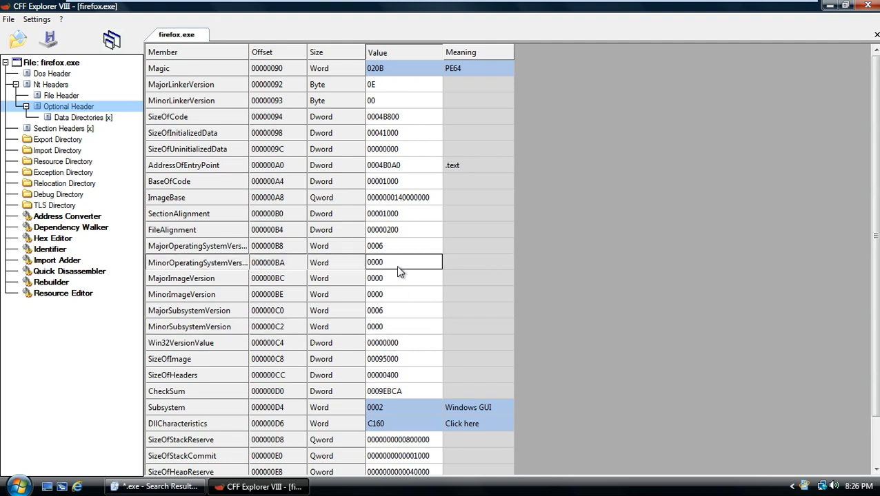
click(393, 327)
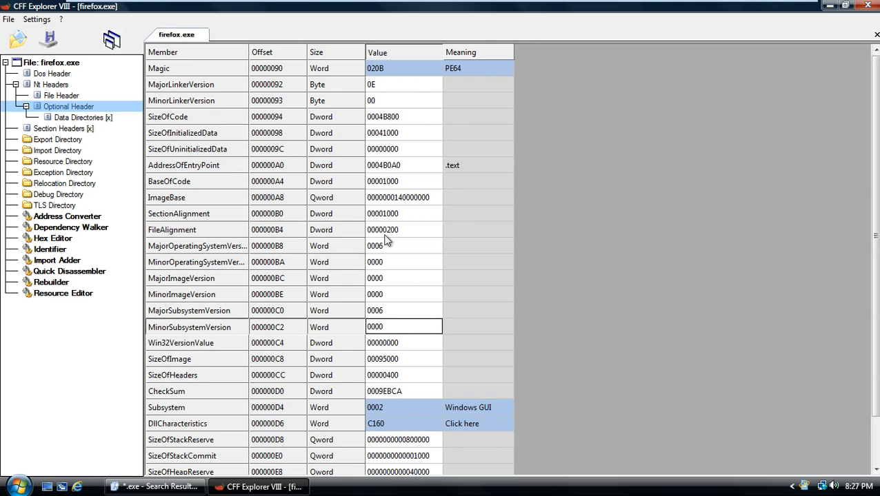
- Open maintenanceservice in CFF Explorer in place of firefox.exe and examine its Optional Header's minor operating system and minor subsystem version fields
click(867, 5)
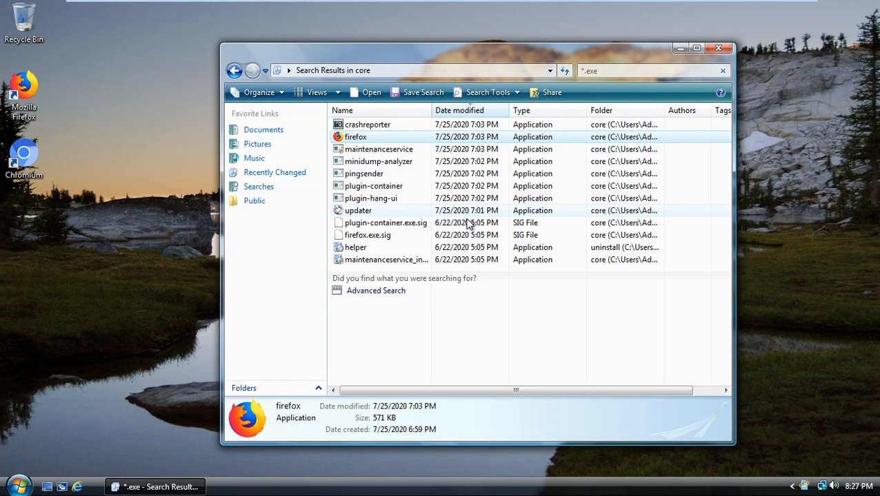
right_click(369, 151)
click(399, 173)
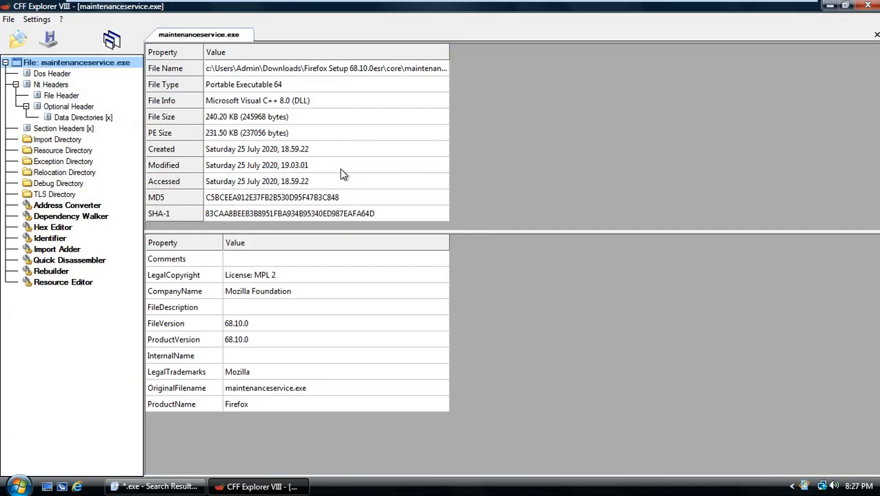
click(66, 107)
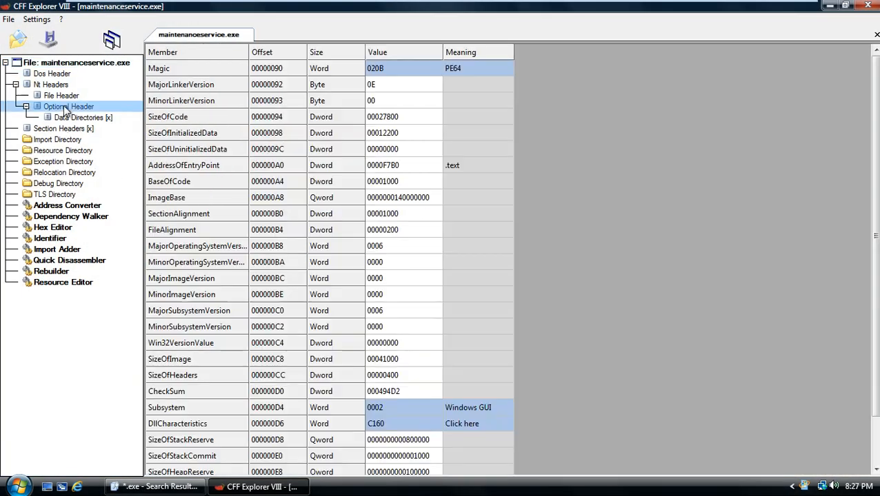
click(405, 261)
click(389, 329)
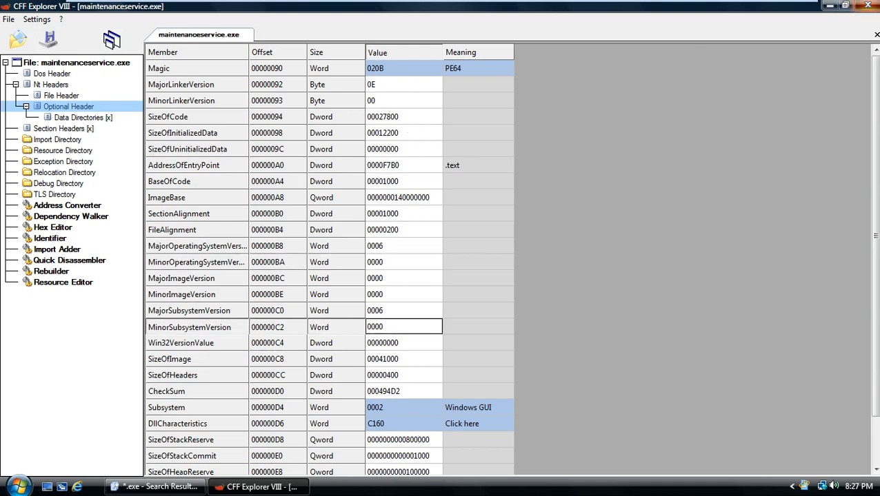
click(868, 5)
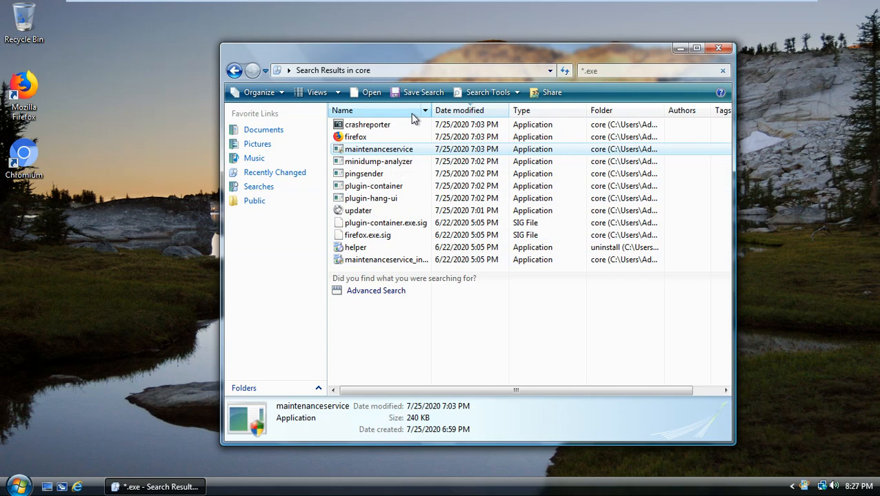
- Launch the firefox application from the search results to check that it runs, and close it again
mouse_move(361, 151)
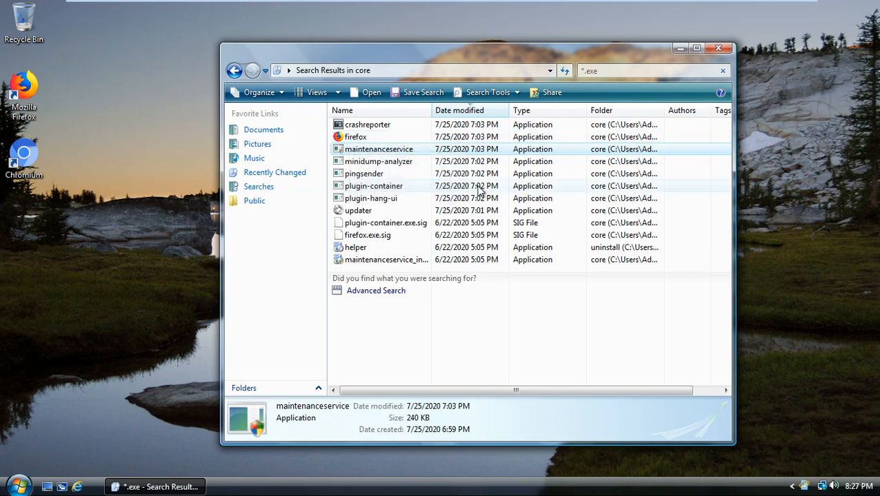
click(357, 137)
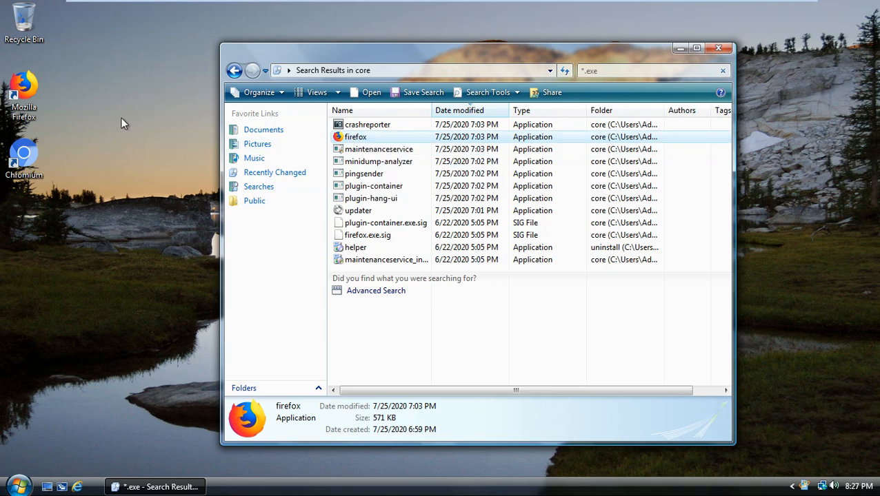
key(Return)
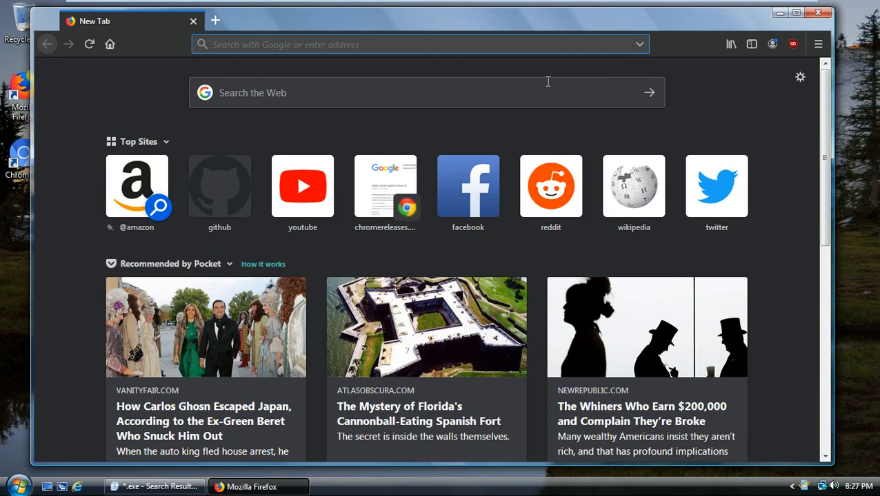
drag(316, 22, 300, 21)
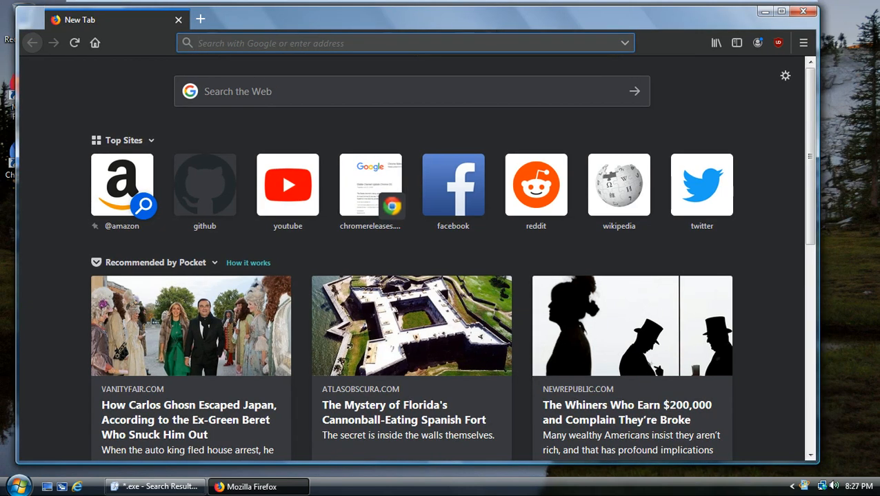
click(801, 10)
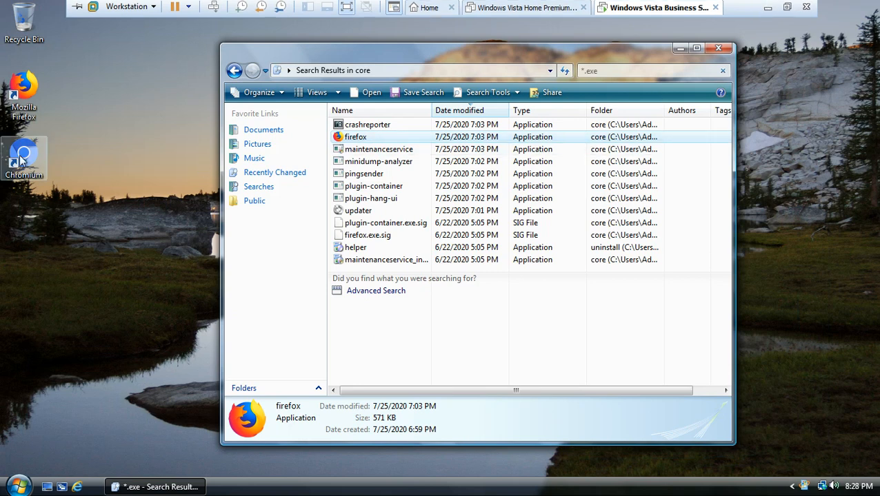
click(101, 144)
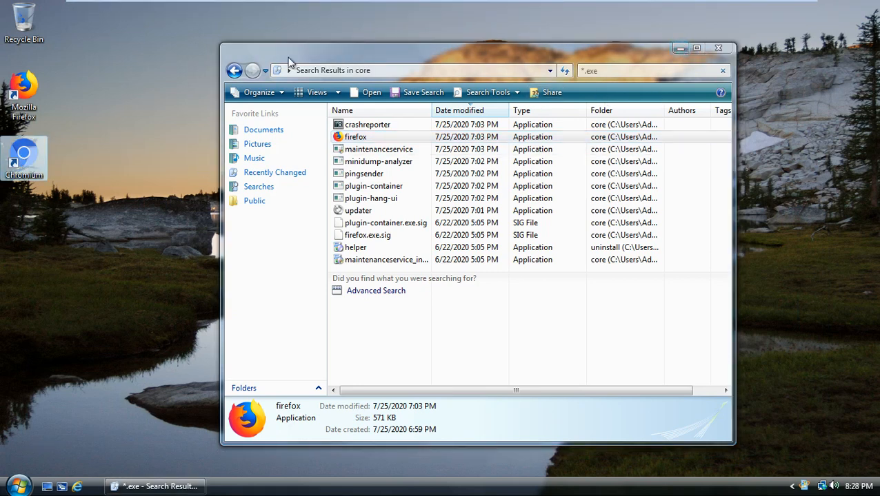
- Return to the Downloads folder, point out the rootsupd application and close the folder window
click(232, 73)
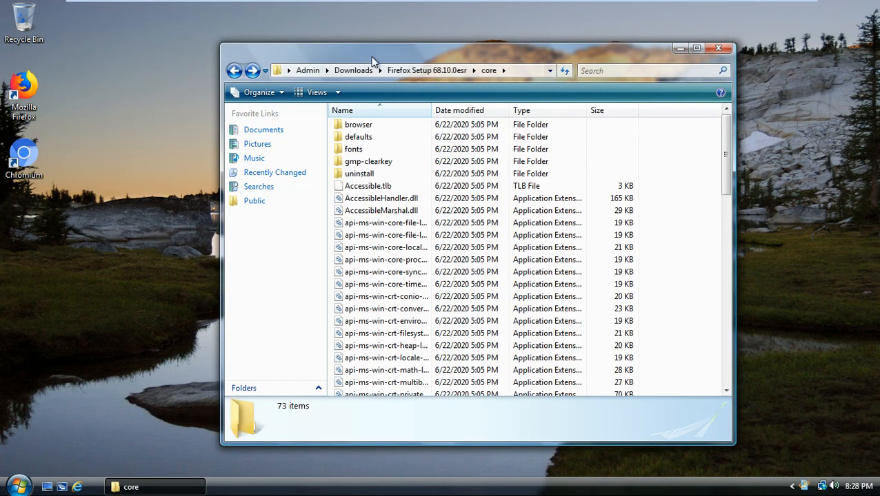
click(353, 69)
click(456, 271)
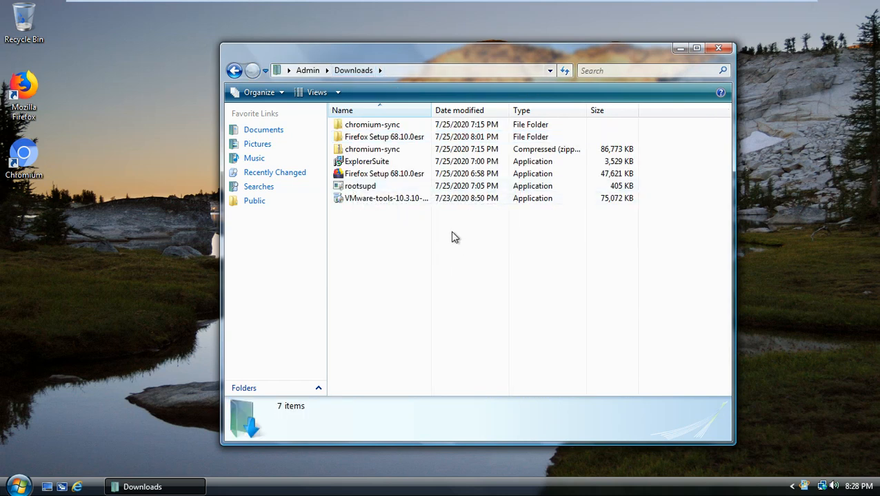
mouse_move(340, 191)
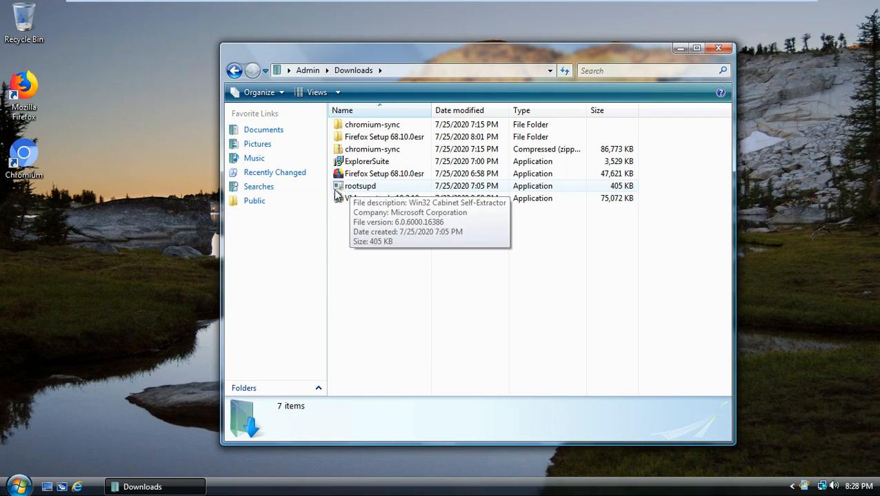
click(370, 187)
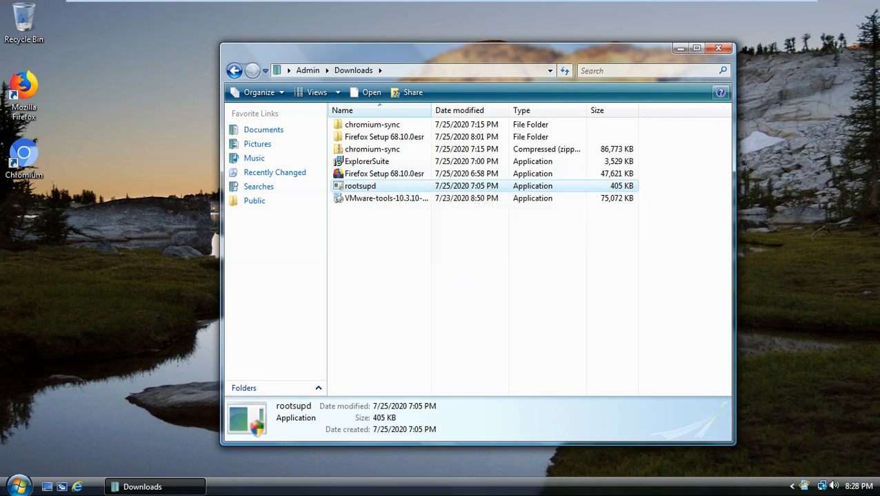
click(720, 49)
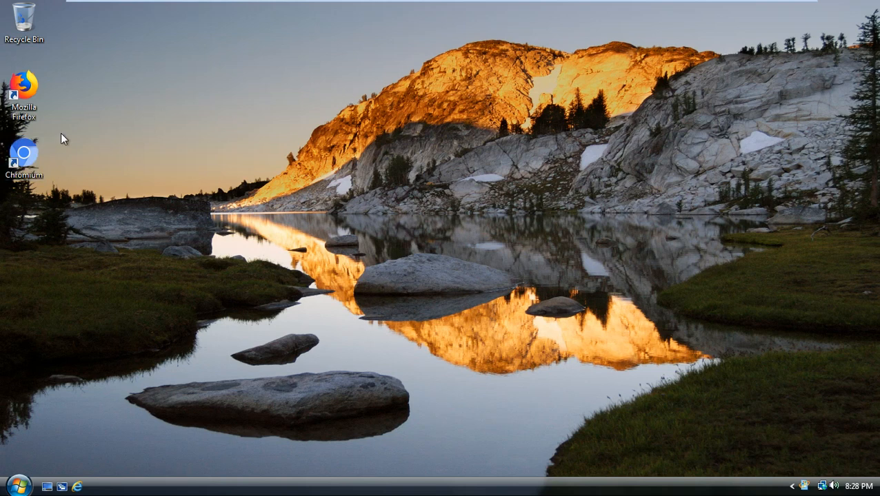
- Launch Chromium from its desktop shortcut to view its start page, and close it again
double_click(22, 159)
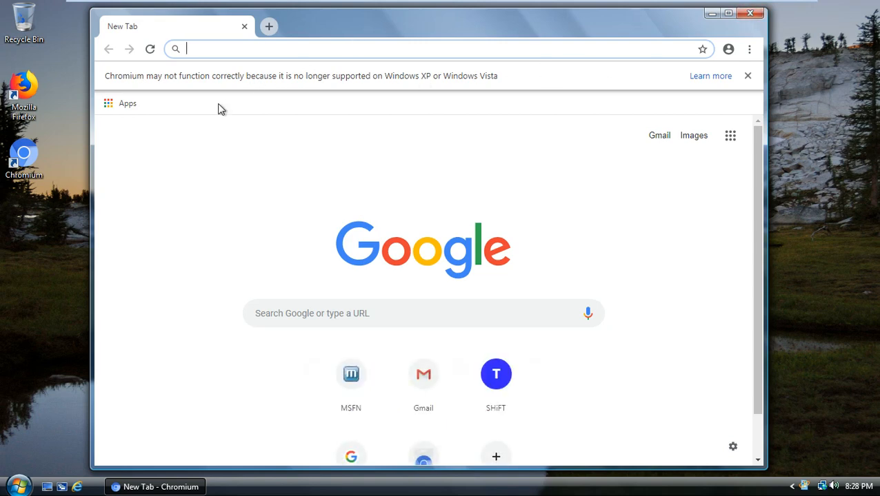
click(750, 13)
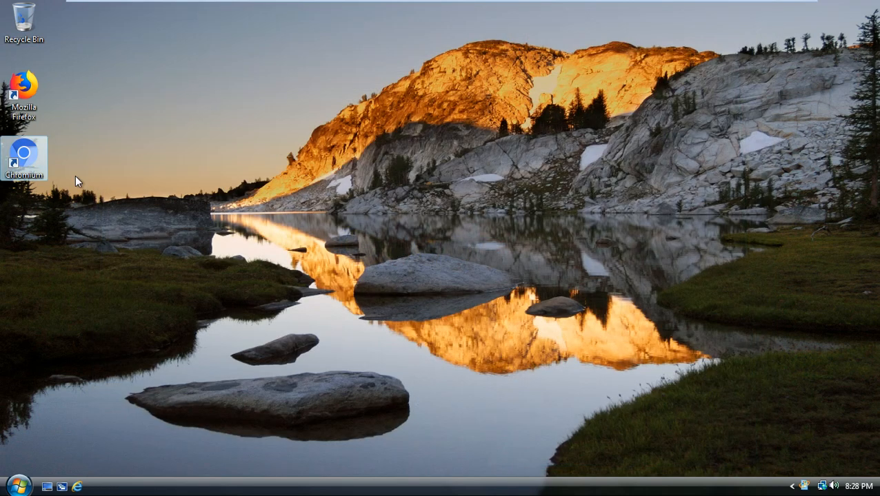
right_click(14, 153)
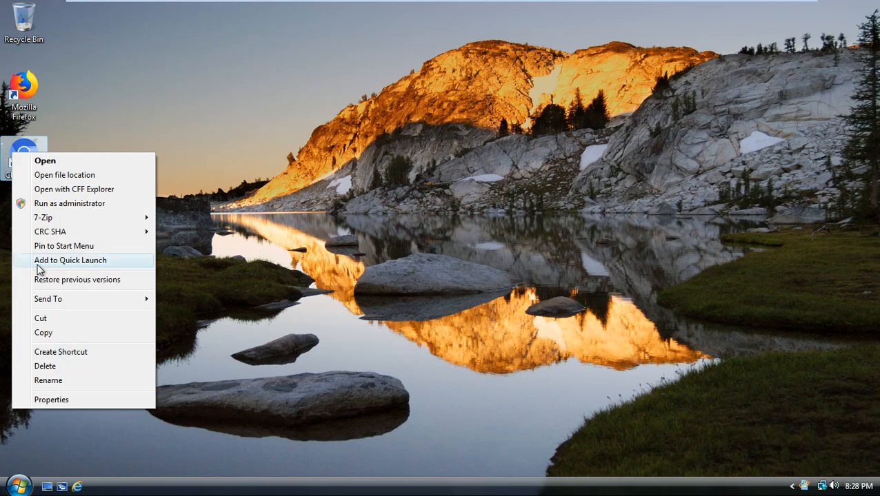
click(337, 144)
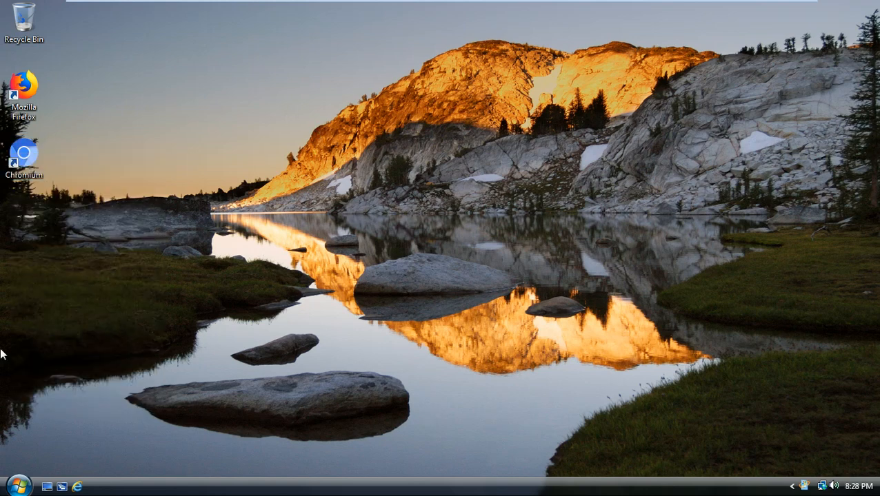
- Browse to the chrome-win32 folder inside chromium-sync in Downloads and view the option for sending a chrome shortcut to the desktop
click(7, 477)
click(231, 185)
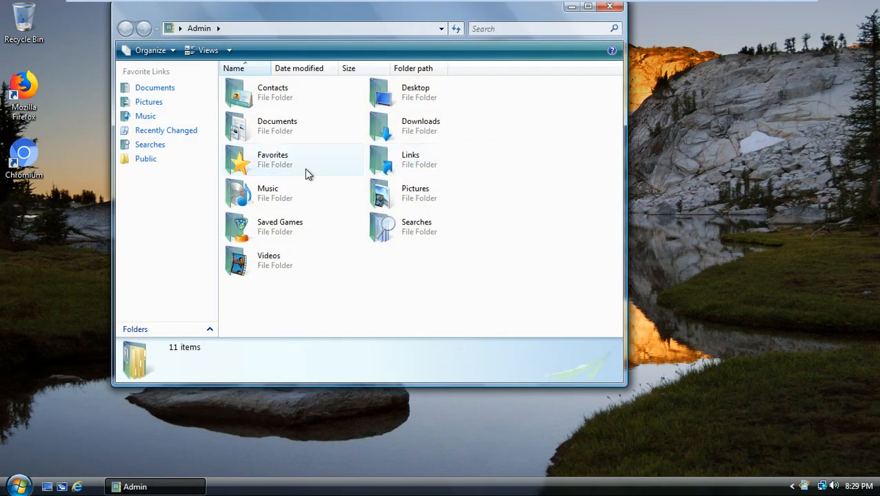
double_click(435, 129)
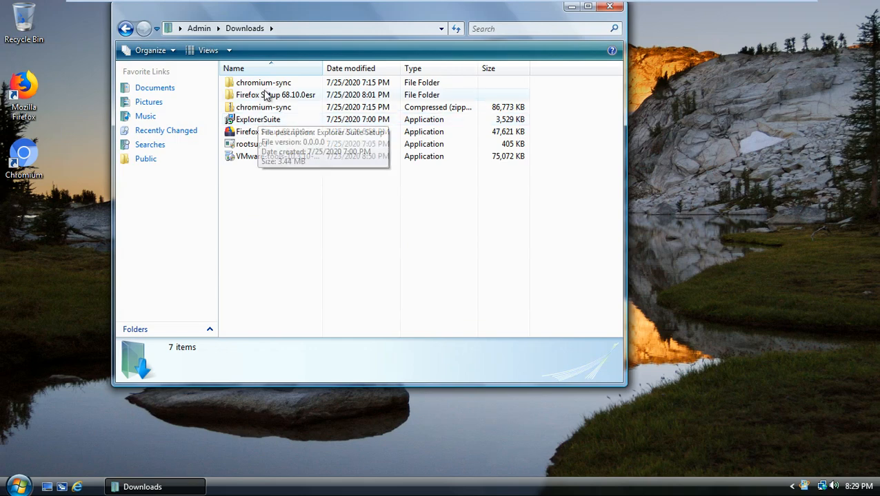
double_click(265, 82)
double_click(266, 84)
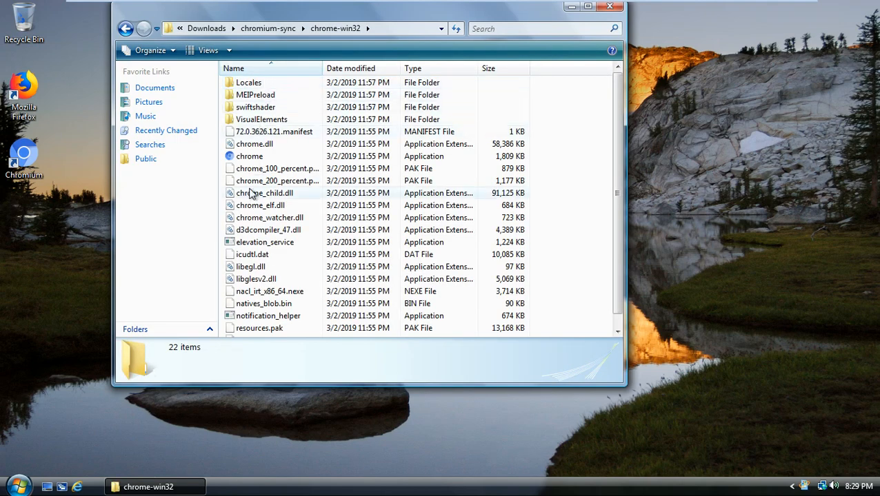
right_click(239, 154)
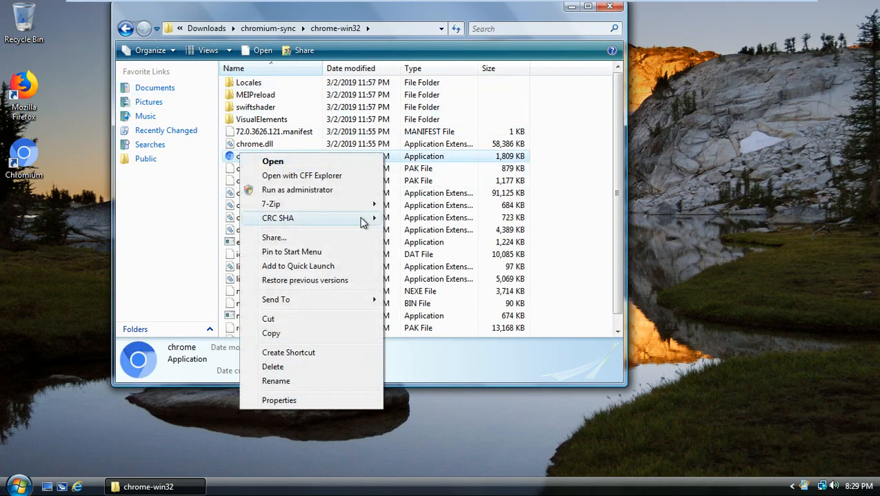
mouse_move(330, 297)
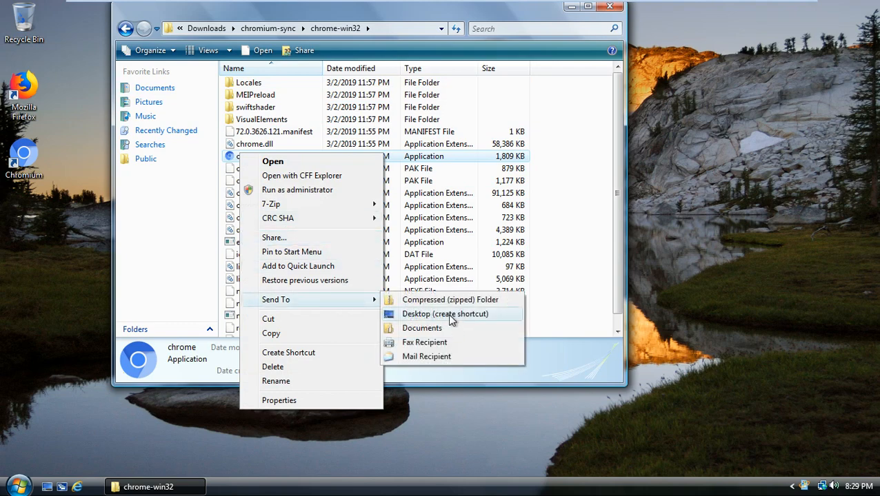
click(609, 6)
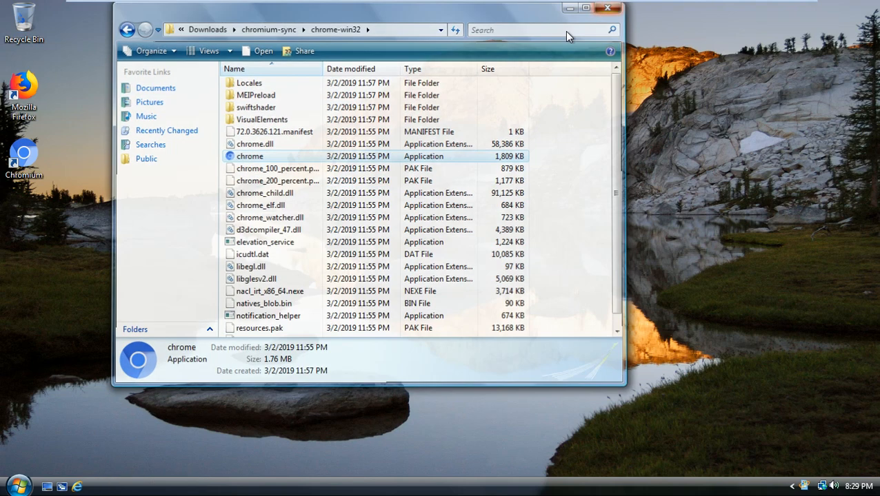
- Append --disable-infobars to the target of the desktop Chromium shortcut and relaunch the browser to check it
right_click(11, 171)
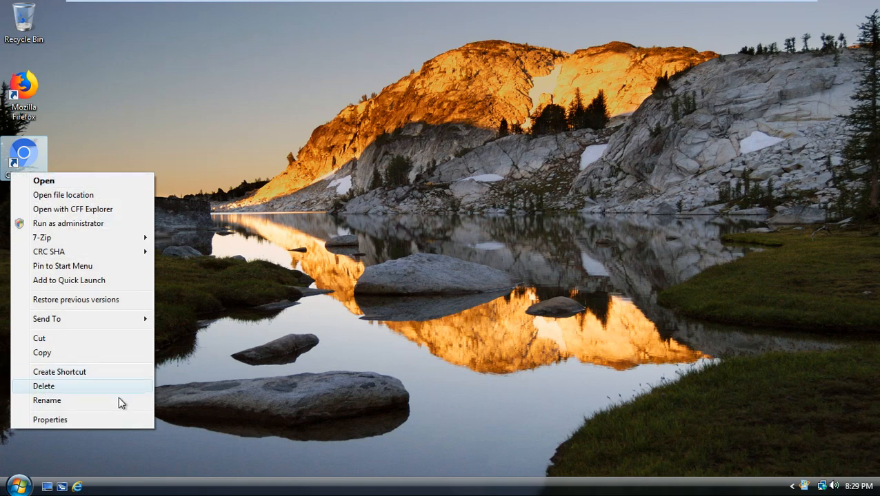
click(101, 420)
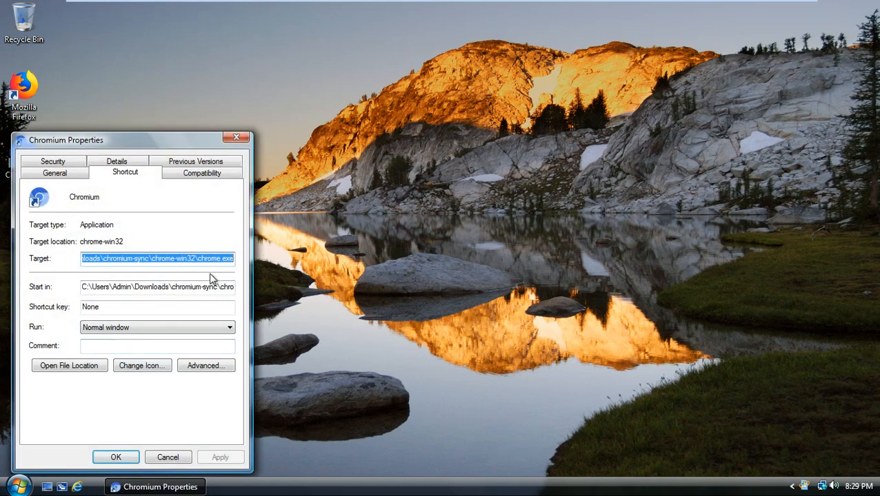
click(233, 260)
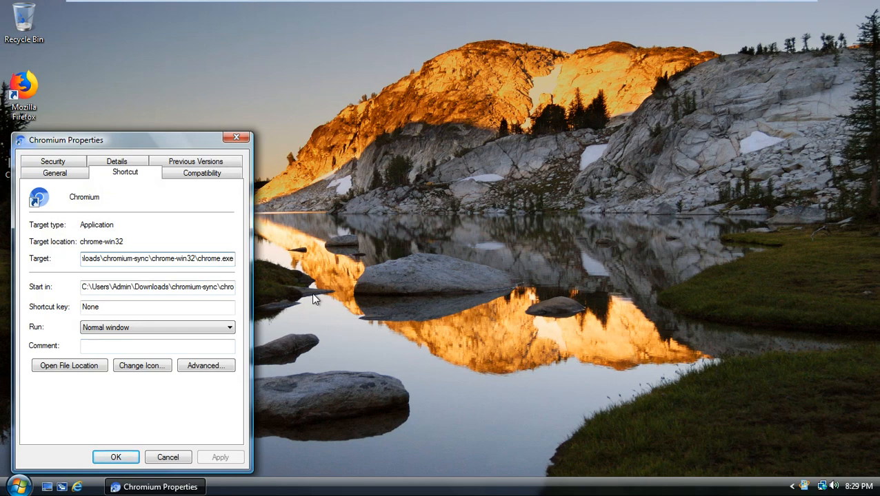
text(--)
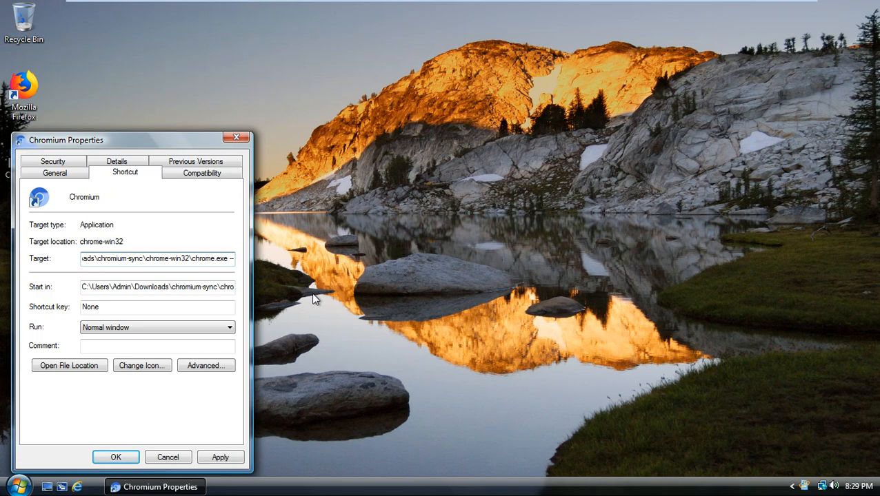
text(disable-)
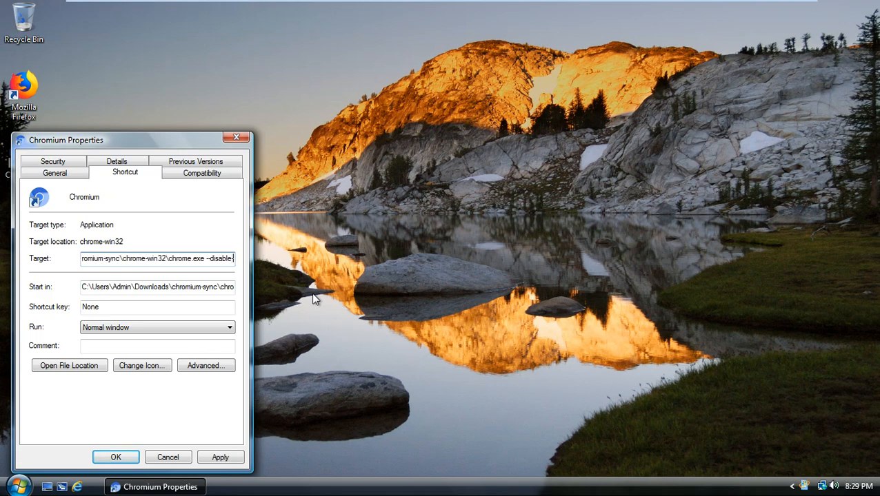
text(infobars)
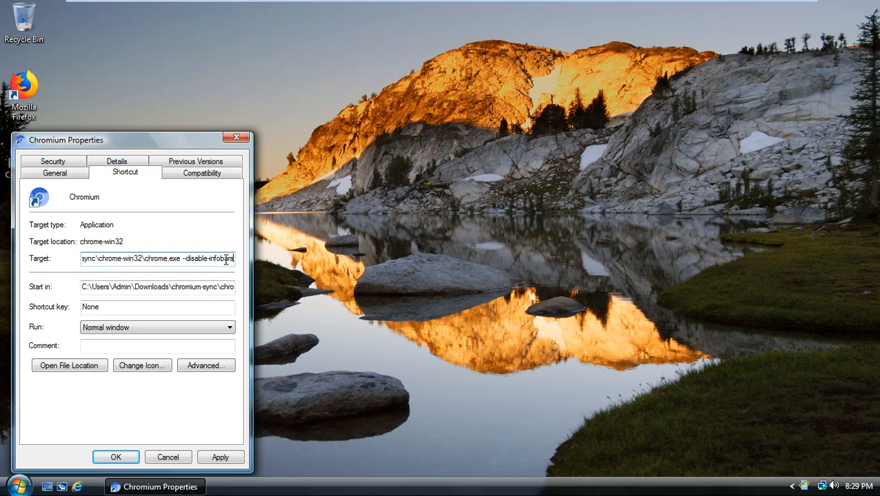
click(114, 458)
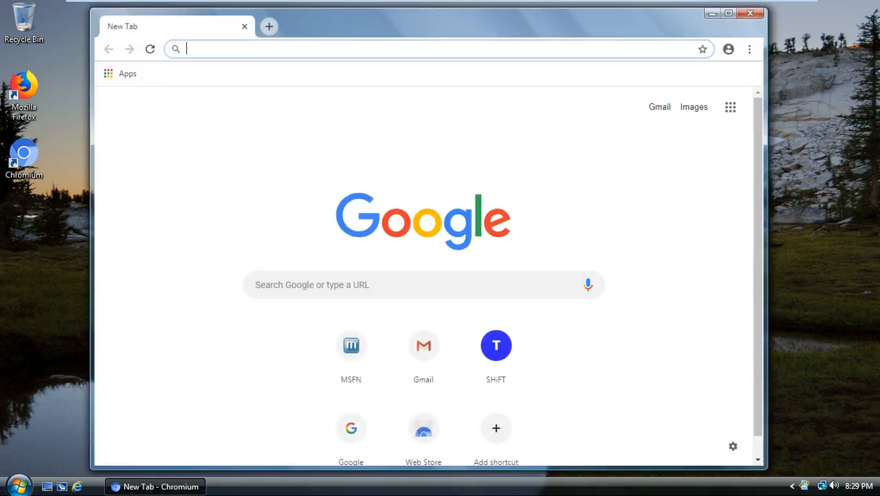
drag(435, 29, 416, 29)
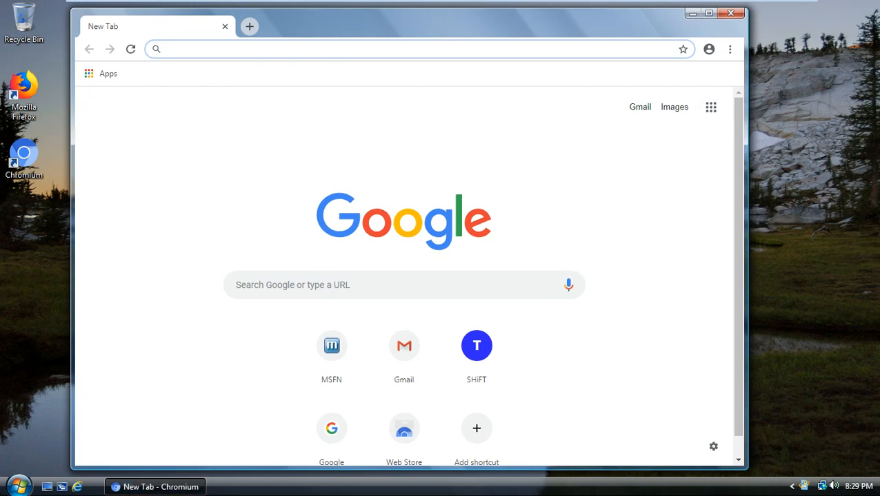
drag(377, 42, 338, 26)
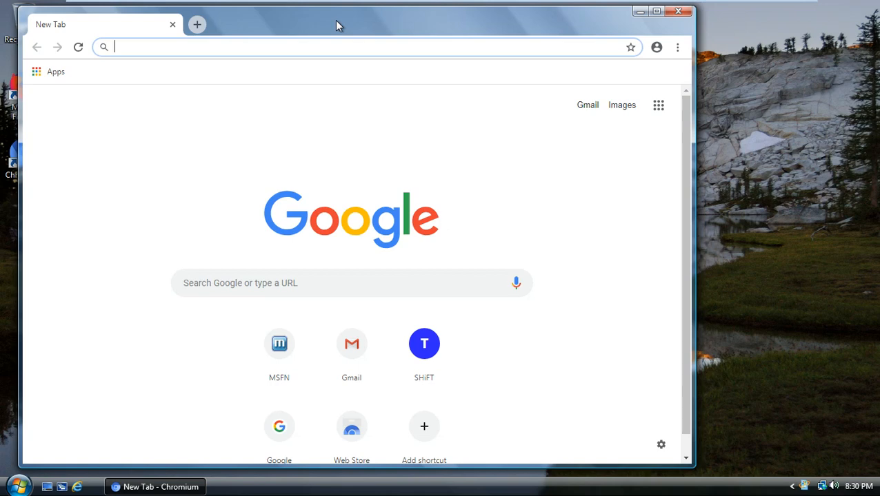
- Move the Chromium window around the desktop, maximize and restore it, and close the browser
drag(335, 21, 329, 19)
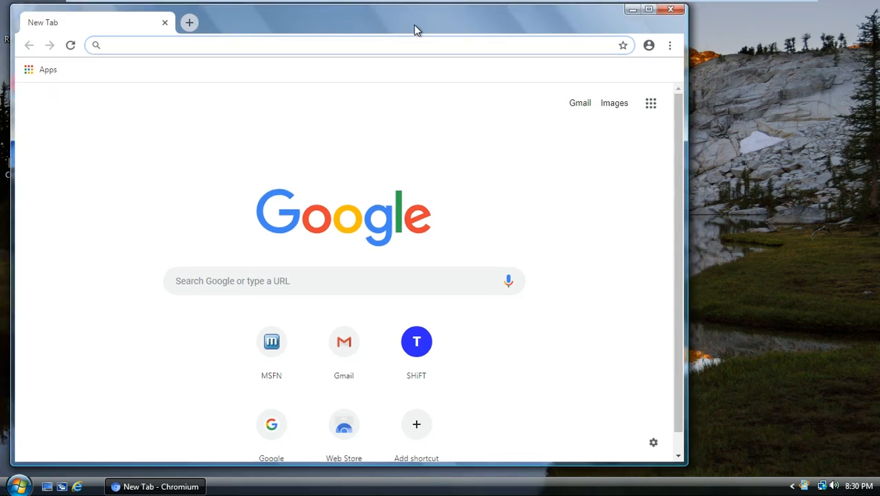
drag(571, 18, 633, 27)
drag(595, 21, 587, 20)
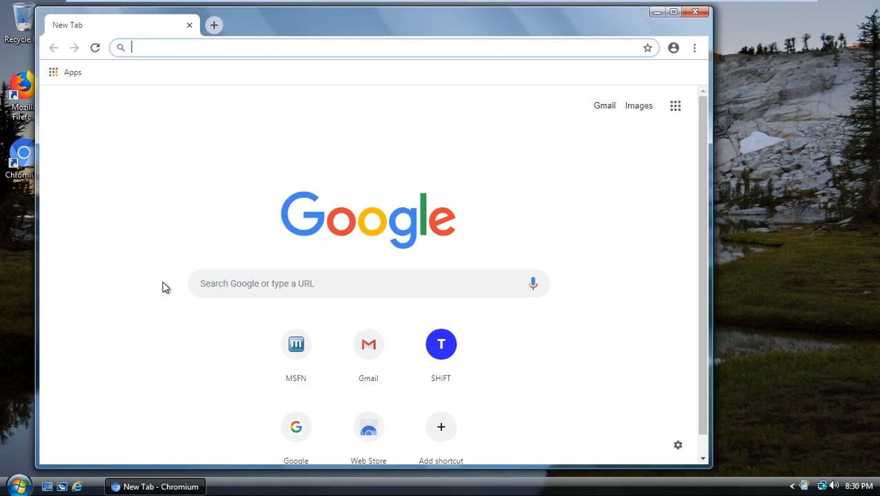
double_click(375, 27)
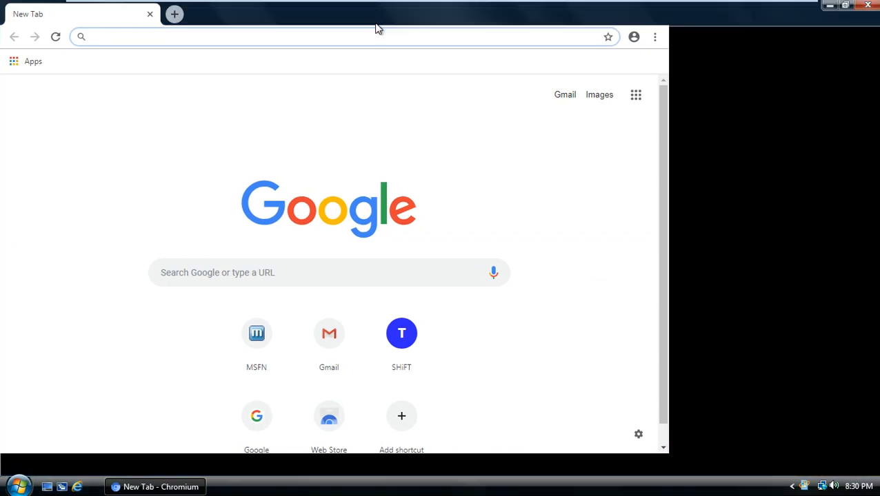
click(845, 5)
drag(621, 28, 550, 40)
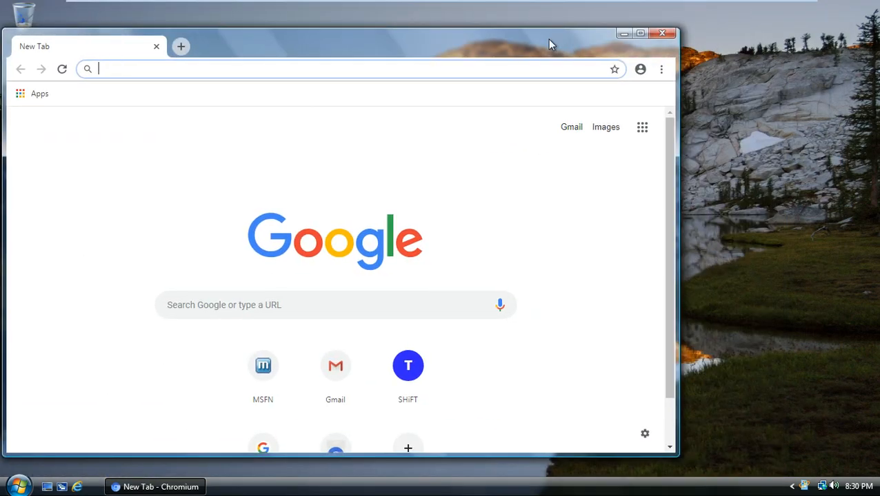
click(659, 29)
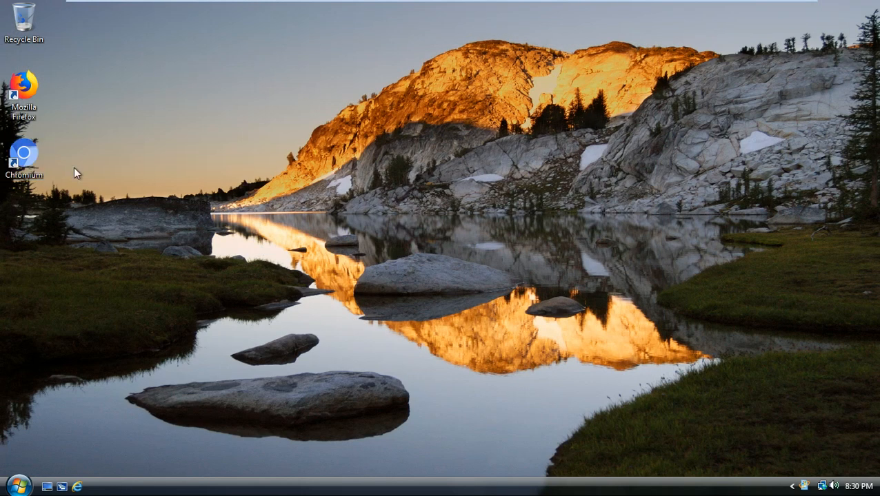
double_click(26, 151)
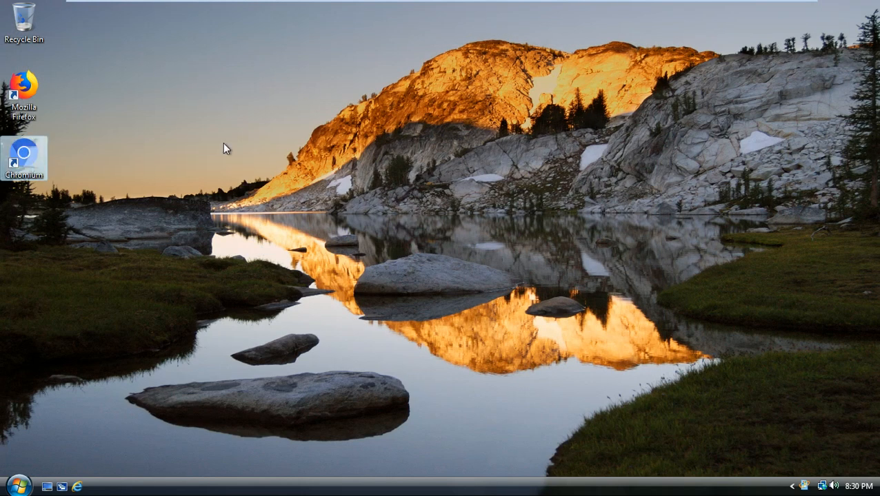
right_click(10, 157)
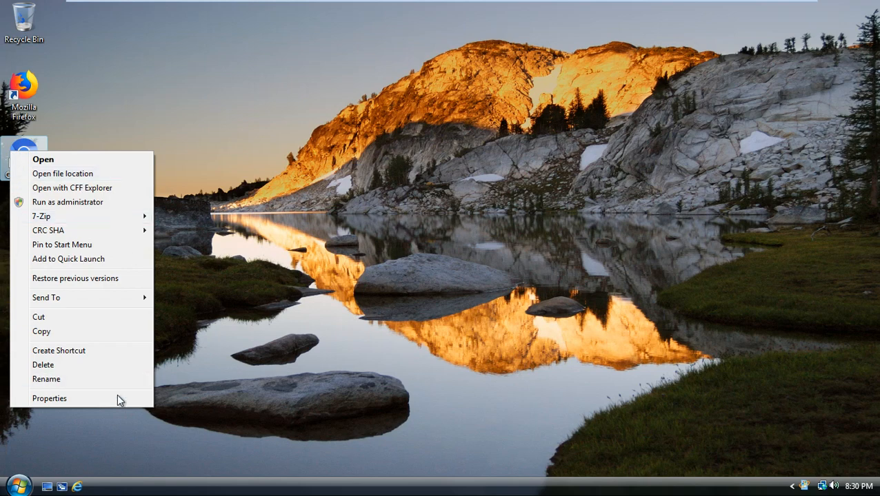
click(62, 398)
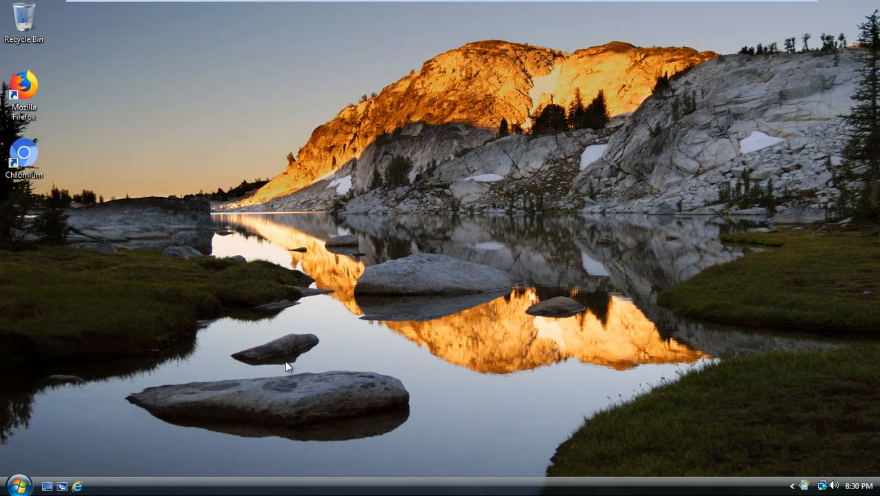
click(33, 160)
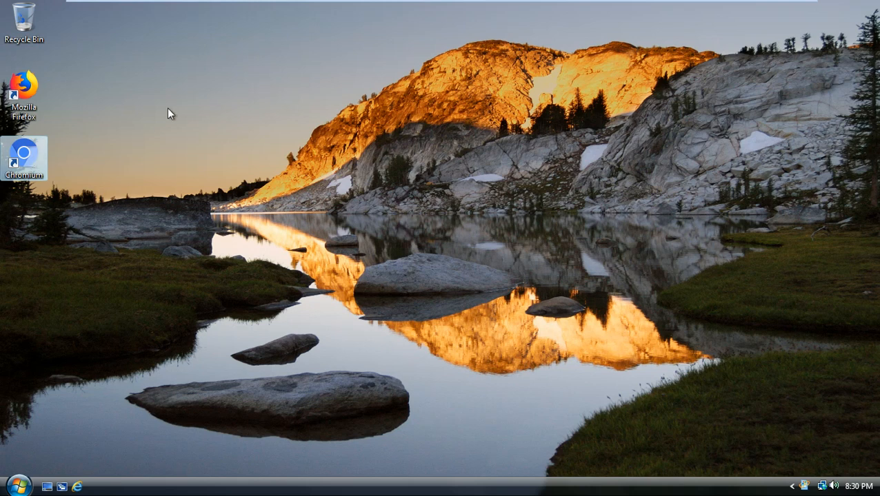
click(23, 90)
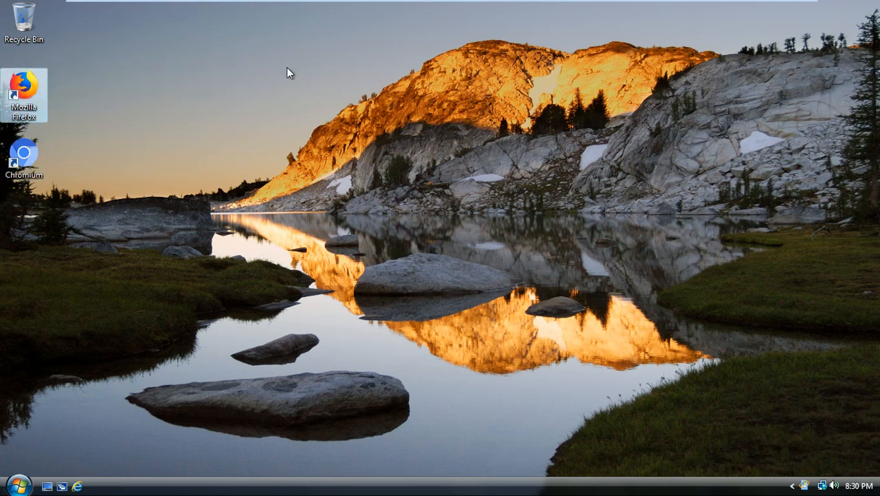
click(164, 138)
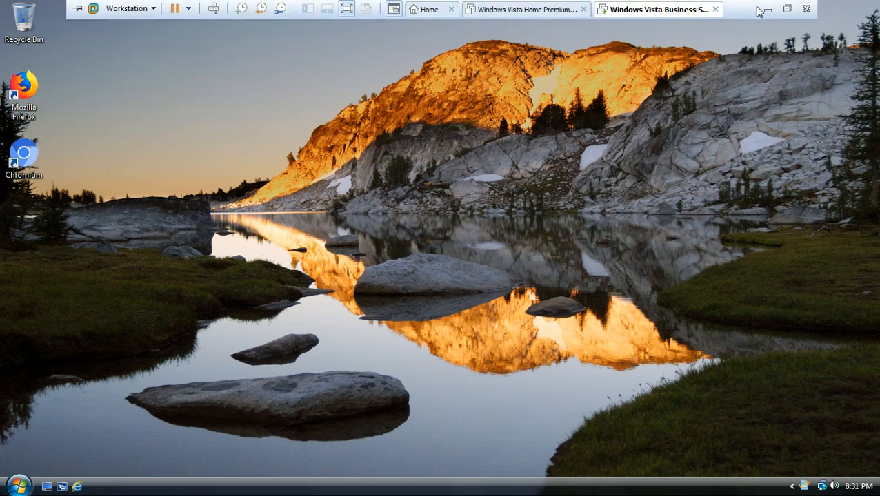
- Minimize the virtual machine, launch Mozilla Firefox from the host desktop and close it again
click(766, 9)
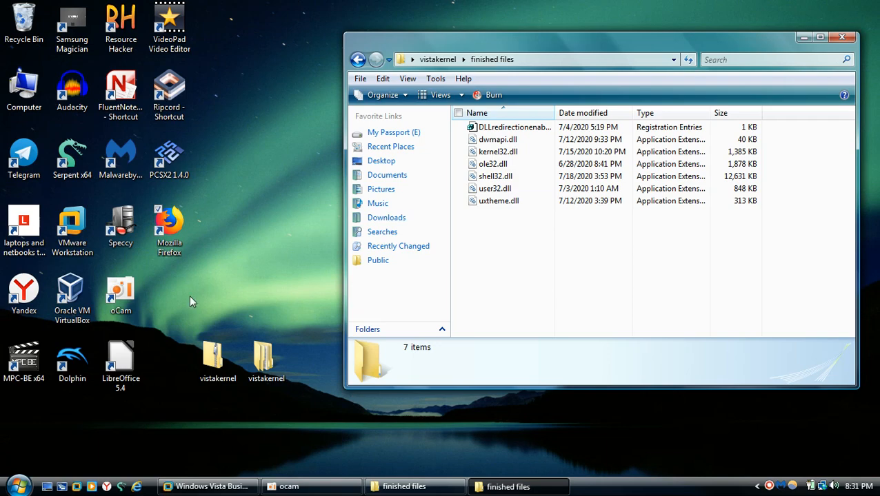
click(172, 233)
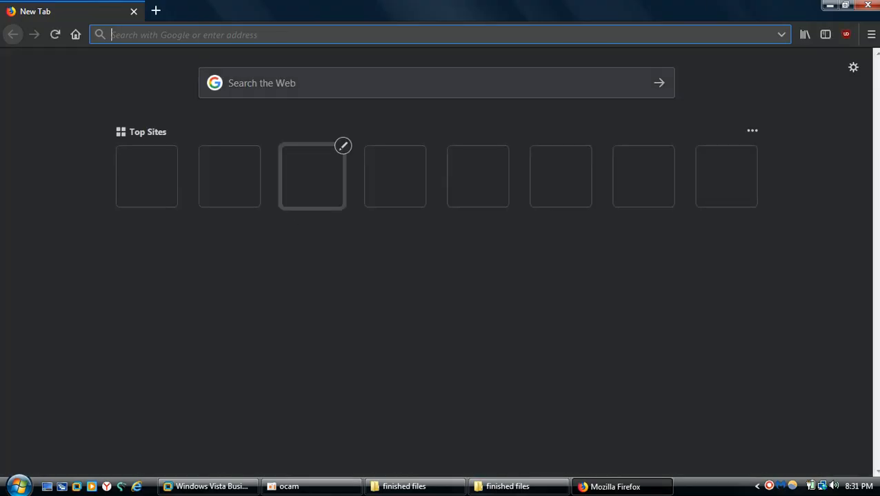
click(867, 5)
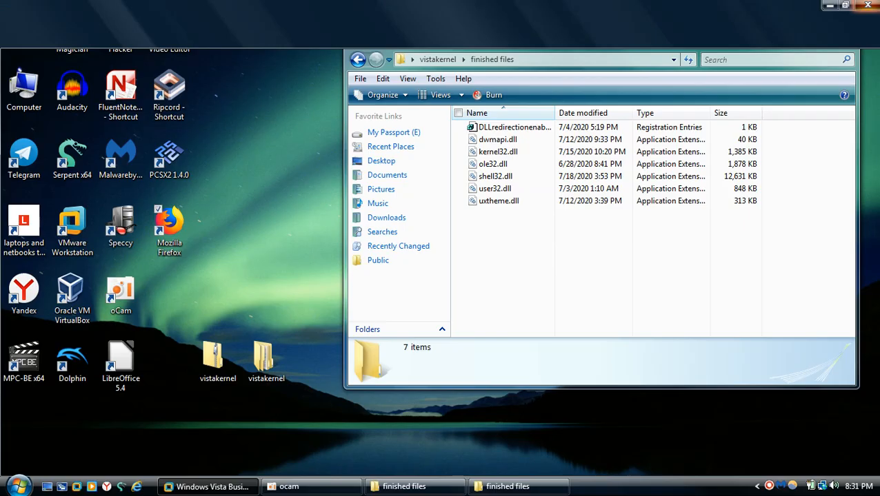
double_click(150, 237)
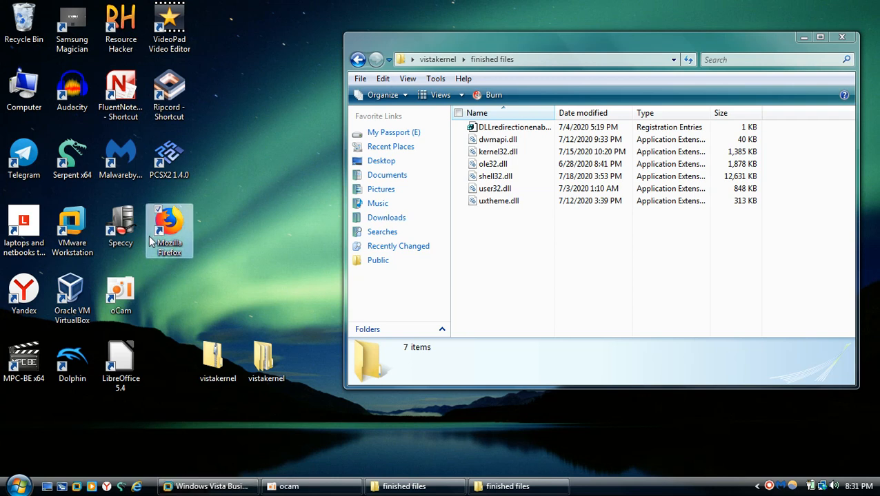
click(635, 255)
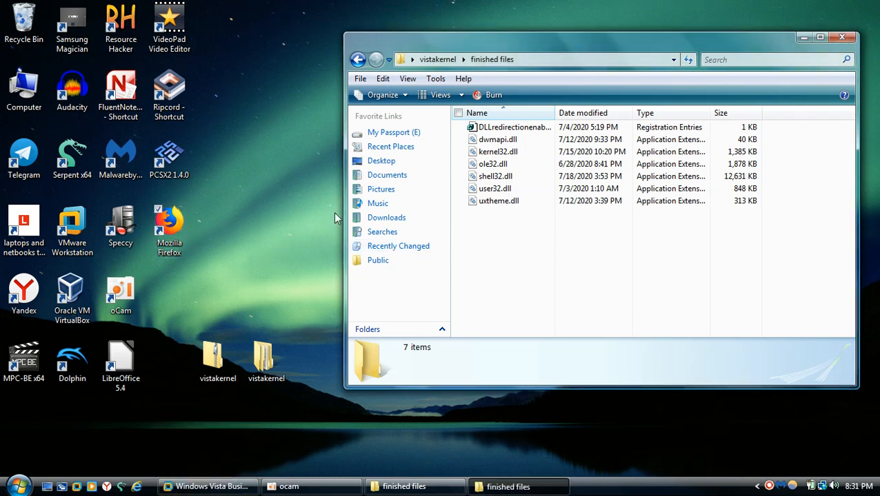
- Return to the Windows Vista Business virtual machine and open the Downloads folder of its user
click(238, 486)
key(super)
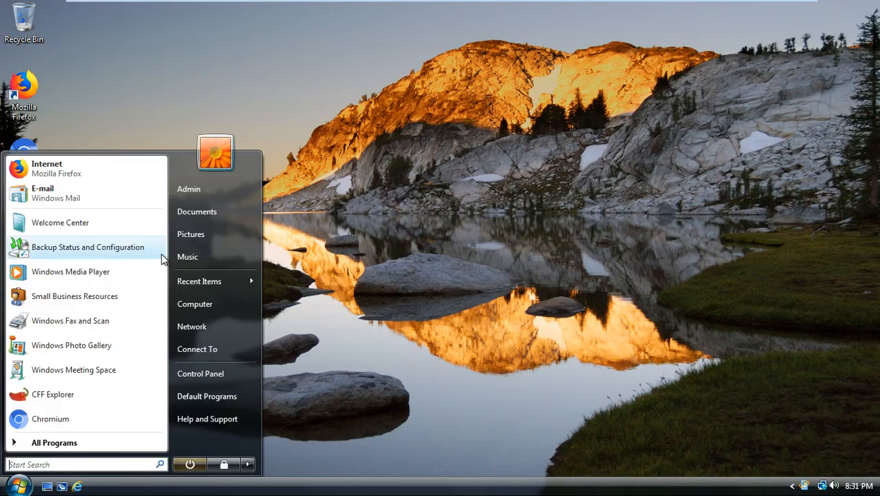
click(207, 193)
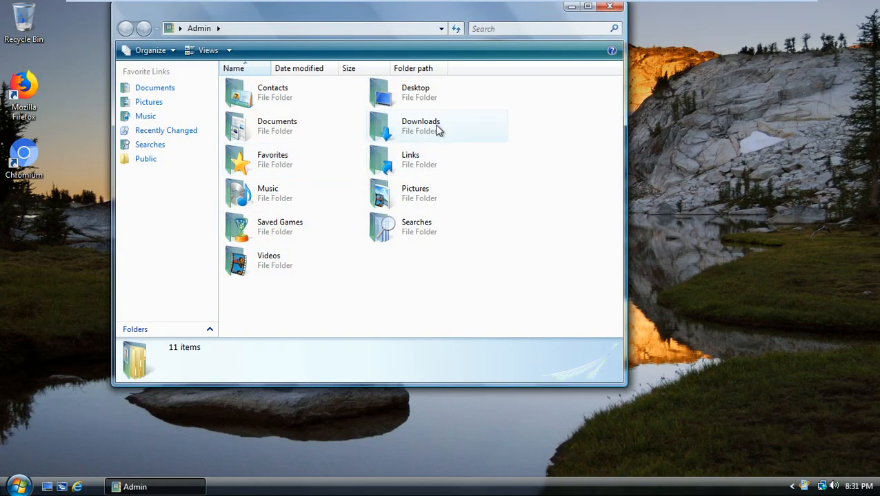
double_click(436, 129)
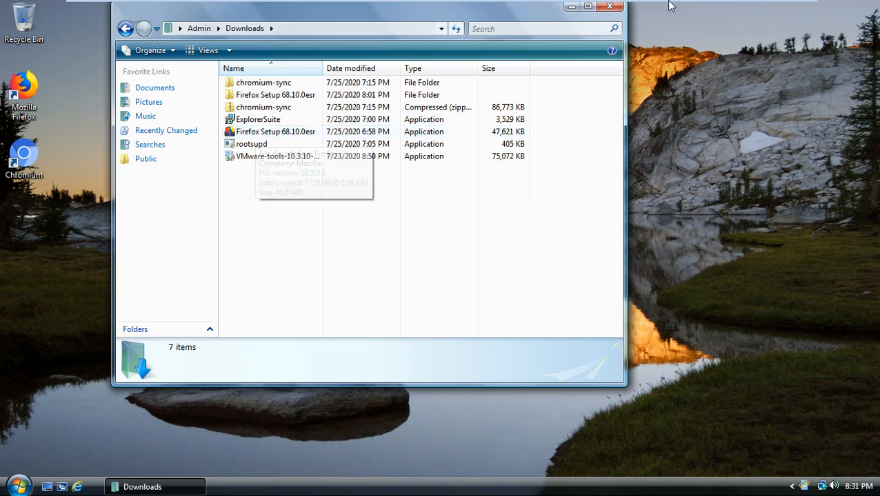
- Switch back to the host desktop and open the file location of the Mozilla Firefox shortcut
mouse_move(787, 5)
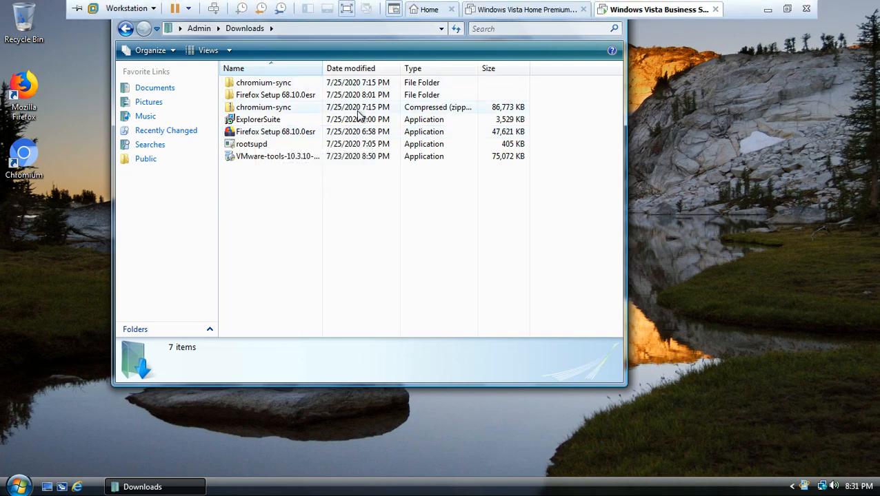
click(767, 7)
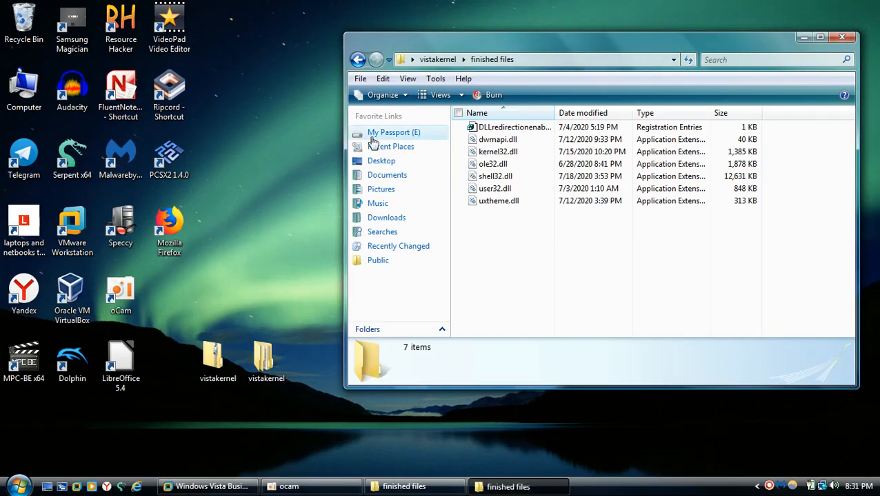
right_click(173, 233)
click(244, 242)
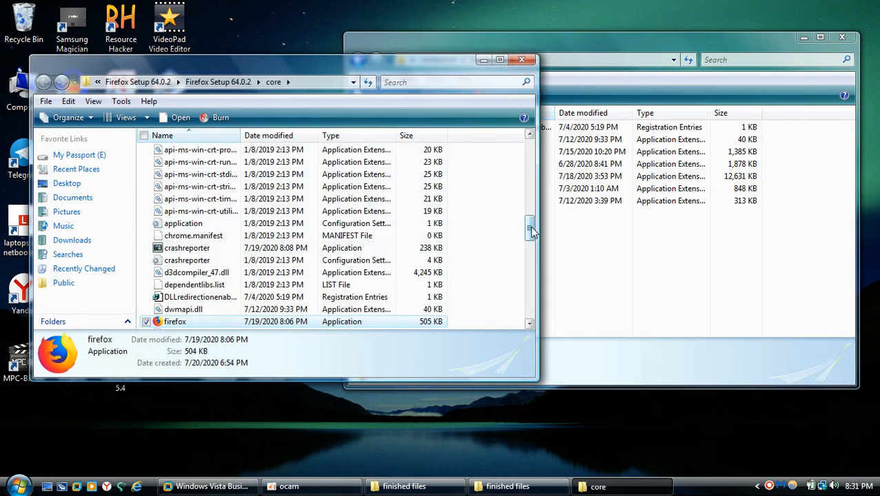
drag(531, 233, 533, 150)
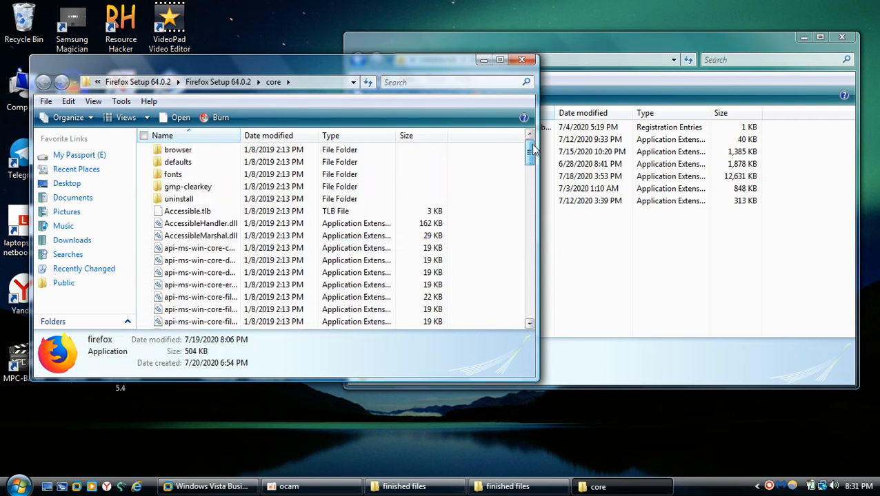
- Select the DLL files from dwmapi.dll to uxtheme.dll in finished files, and locate the firefox application in the core folder
click(669, 287)
drag(646, 286, 501, 141)
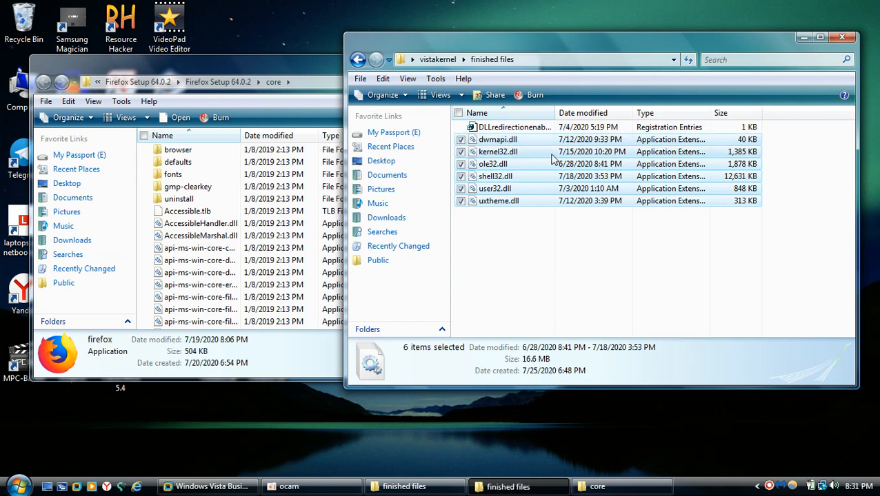
drag(551, 158, 305, 78)
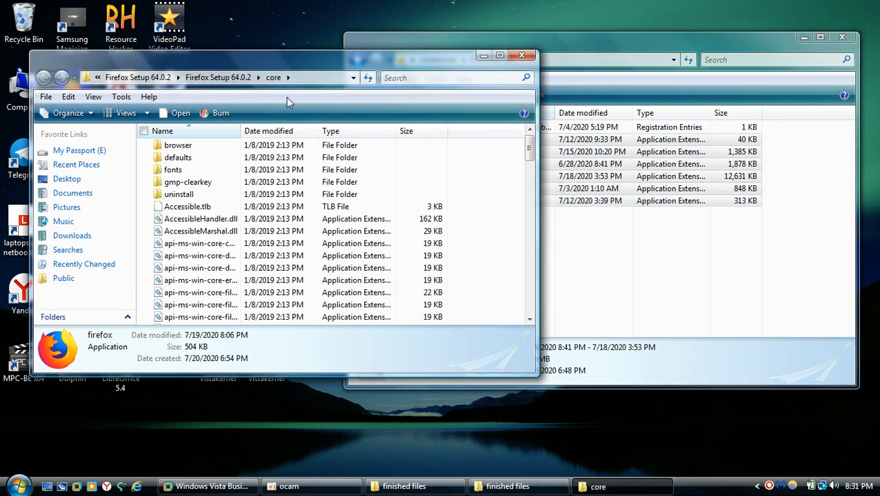
drag(529, 149, 528, 228)
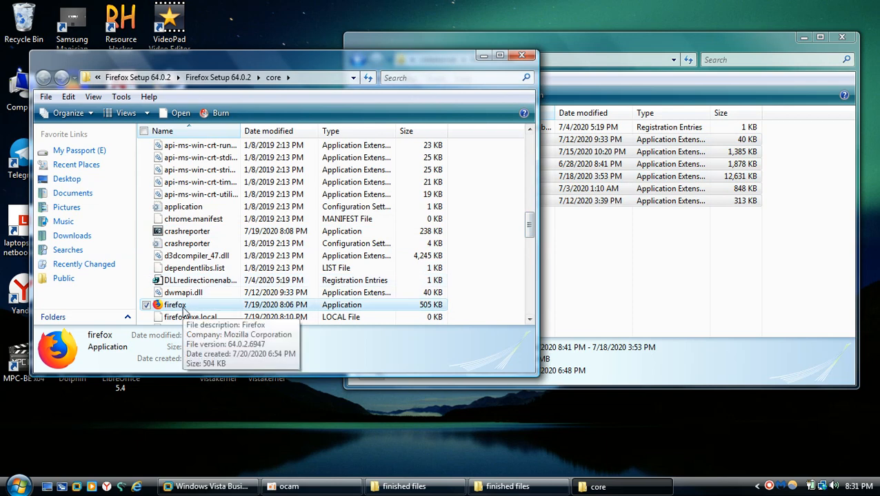
click(485, 215)
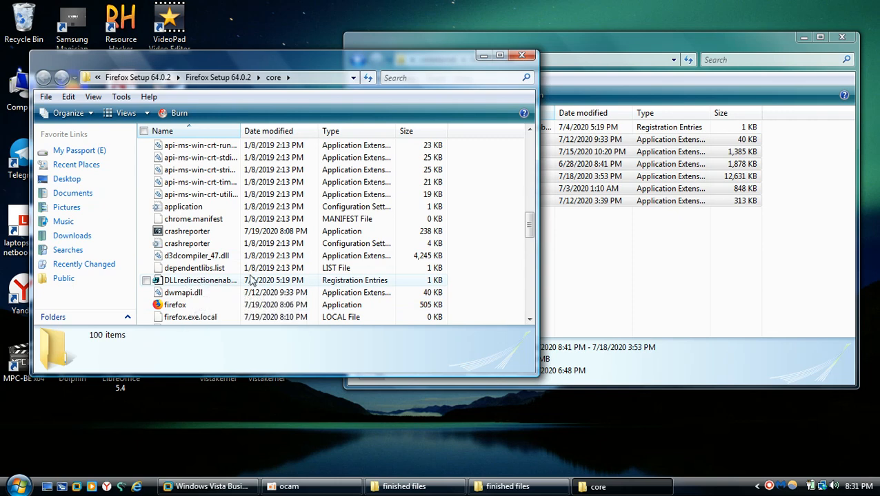
- Open the DLLredirectionenabler registry file in the core folder and decline adding it to the registry
double_click(252, 280)
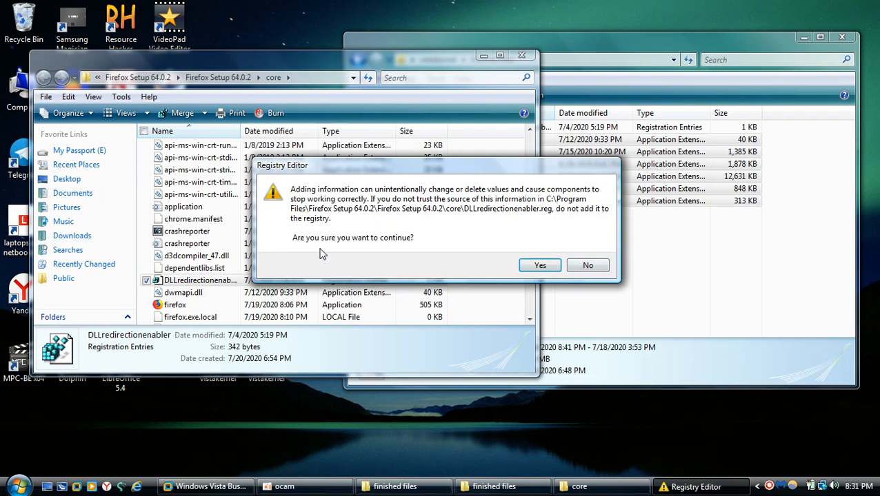
click(588, 267)
click(504, 253)
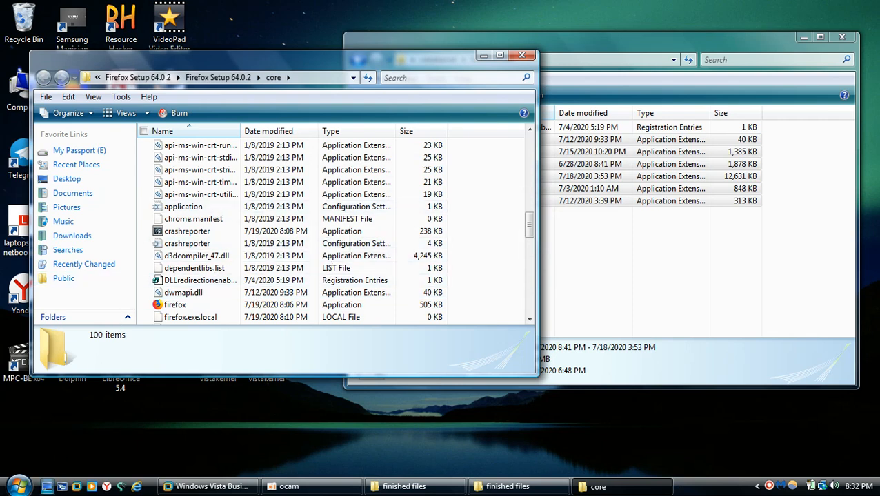
click(20, 486)
click(494, 309)
- Create a new text document named test in the core folder
scroll(529, 275, down, 3)
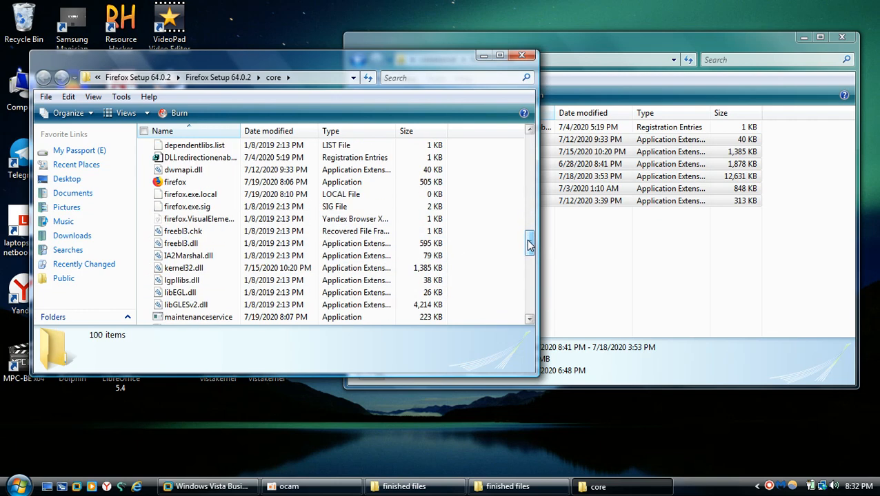
click(196, 197)
right_click(494, 196)
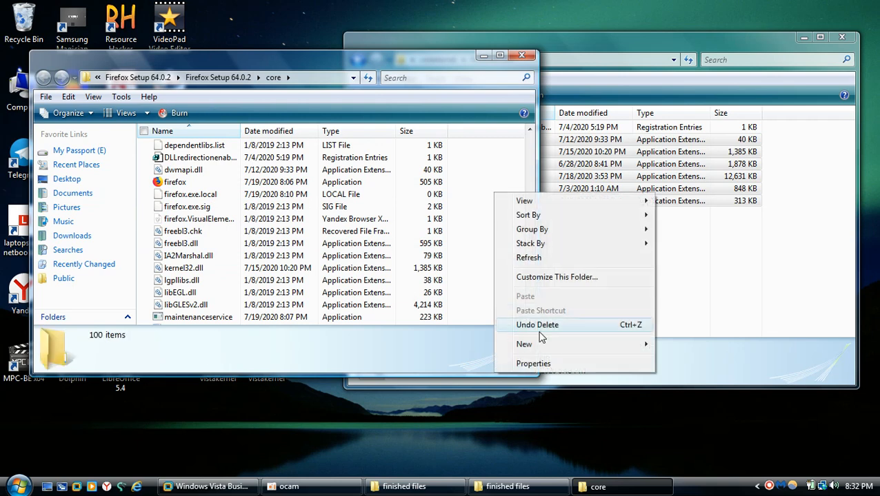
mouse_move(540, 344)
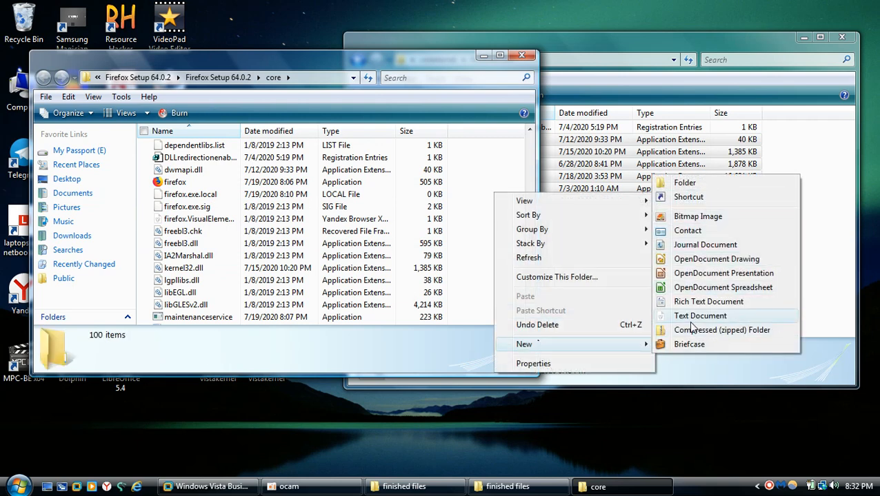
right_click(485, 224)
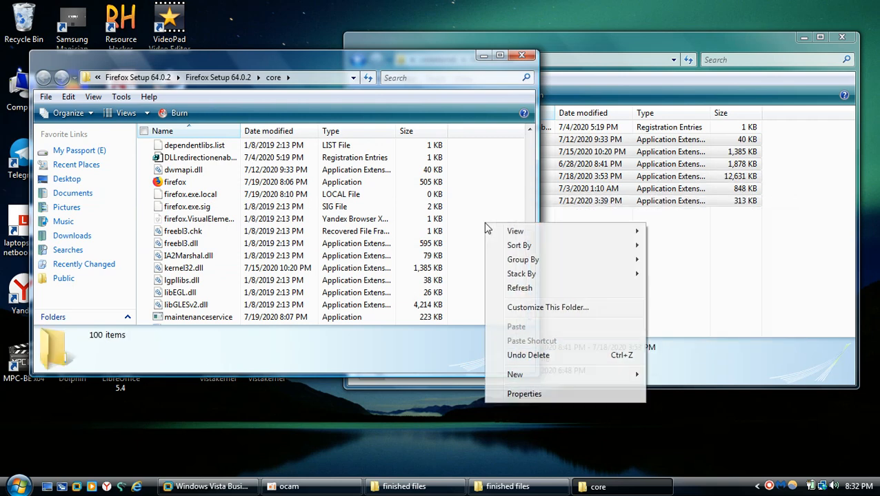
mouse_move(559, 376)
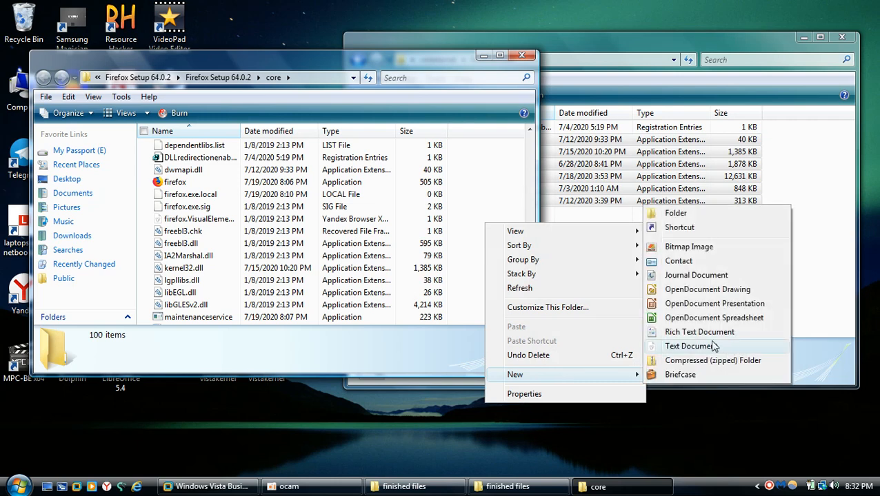
click(714, 346)
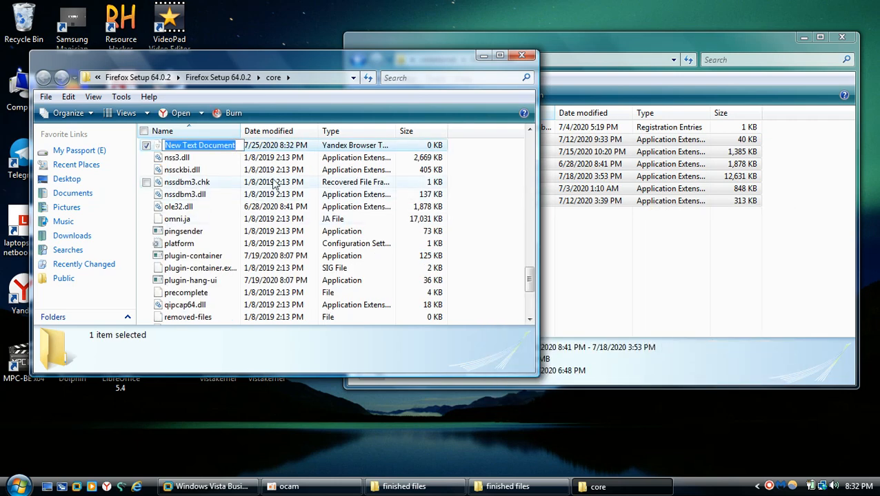
text(firefox.exe.local)
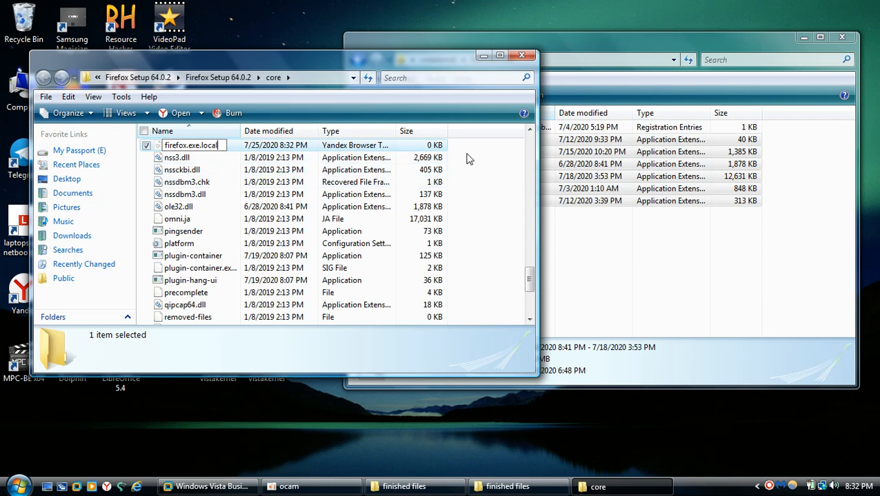
key(BackSpace)
key(BackSpace)
key(BackSpace)
key(BackSpace)
key(BackSpace)
key(BackSpace)
key(BackSpace)
key(BackSpace)
key(BackSpace)
key(BackSpace)
key(BackSpace)
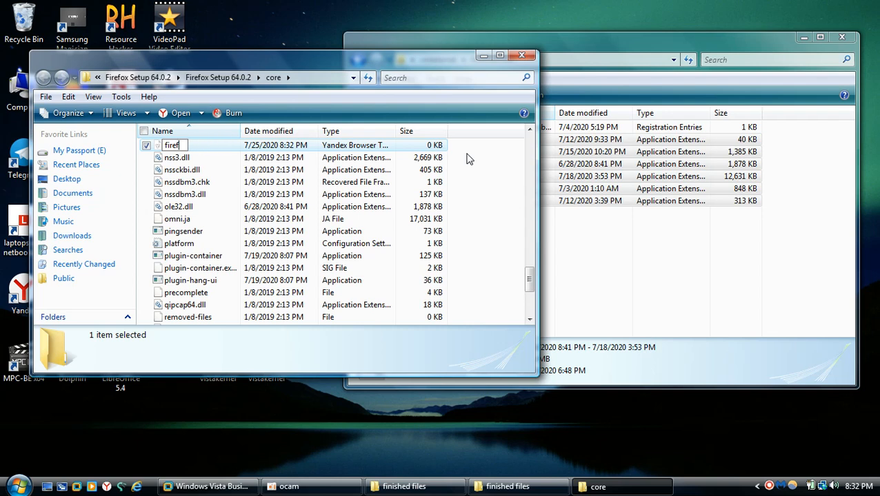
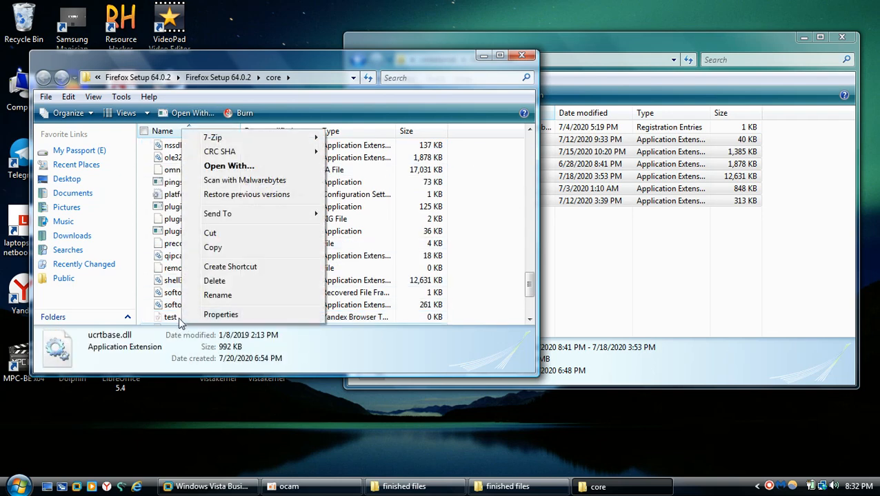
- Rename the test text document in the core folder as test.local
right_click(173, 317)
click(191, 291)
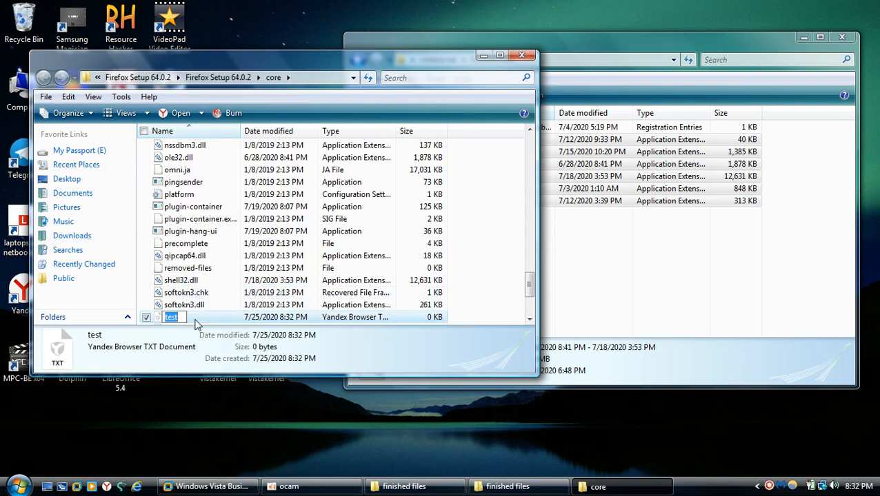
text(.local)
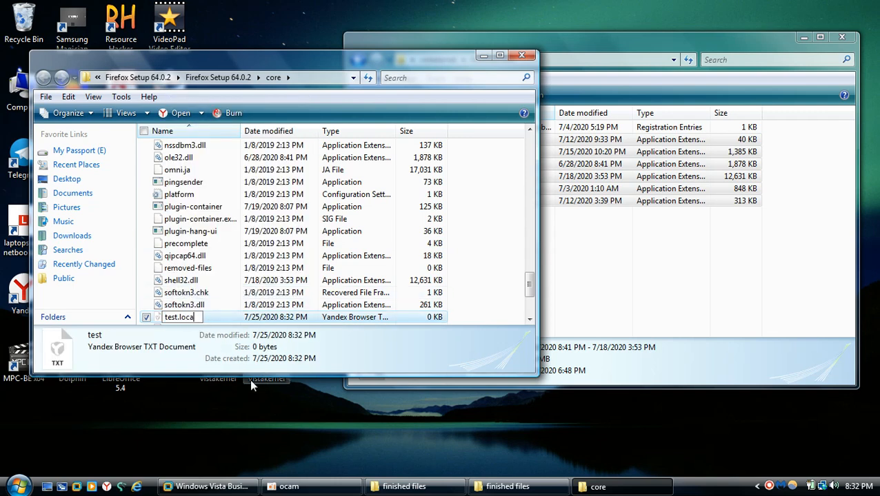
key(Return)
right_click(181, 324)
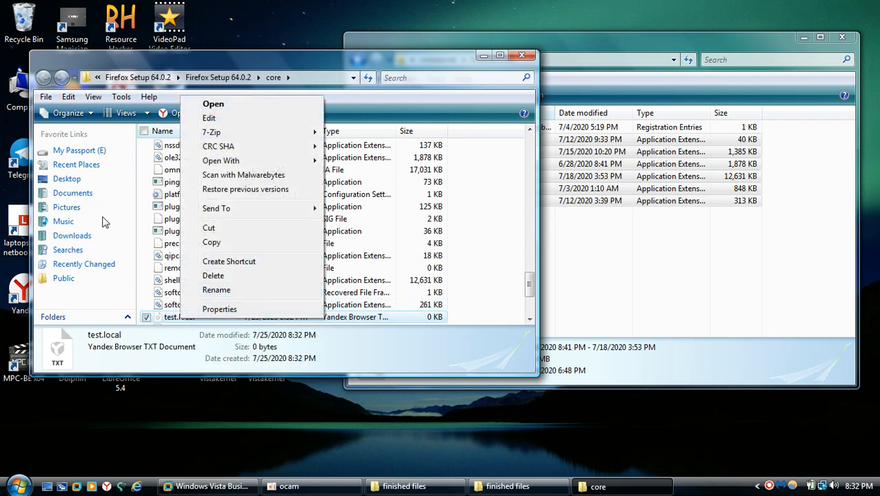
click(121, 97)
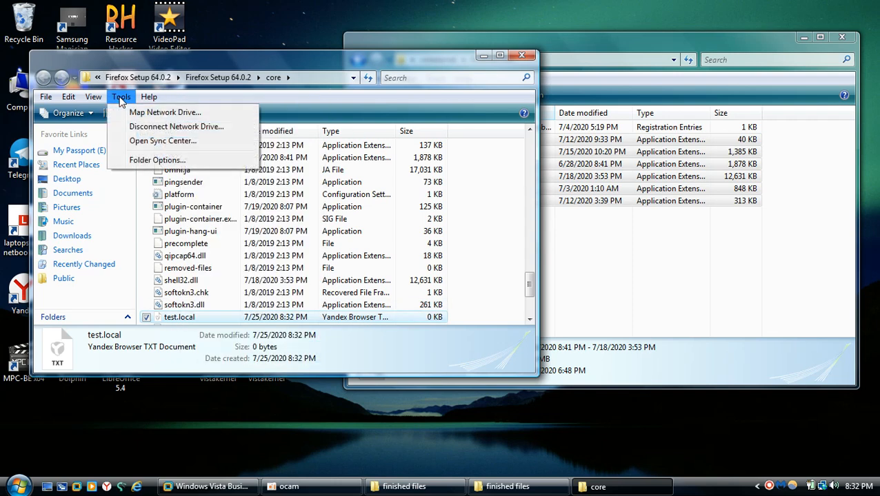
click(159, 159)
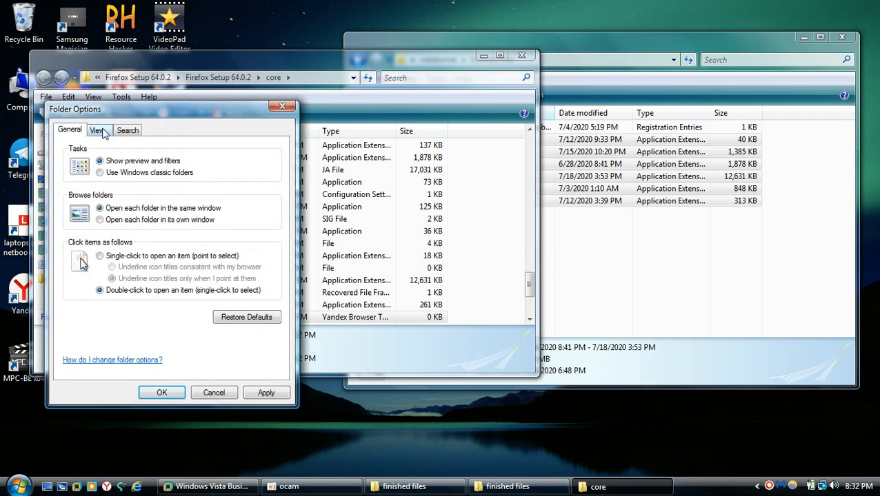
click(282, 106)
click(121, 98)
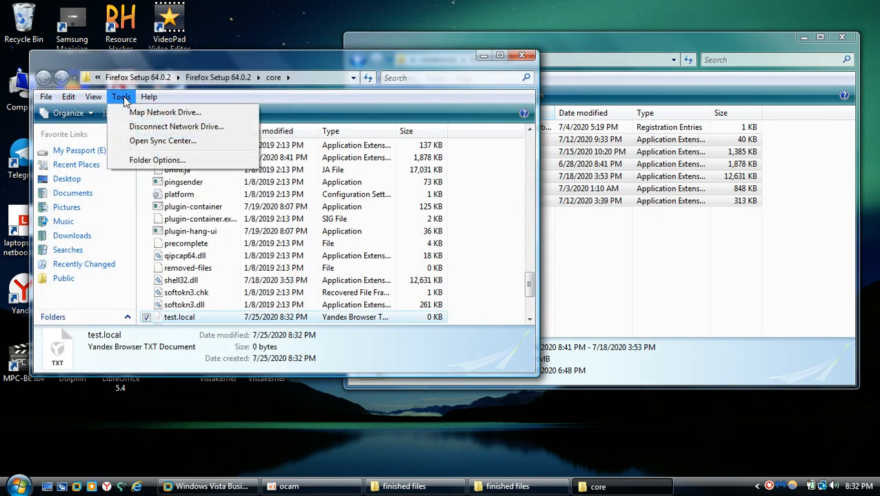
click(122, 98)
- Turn off hiding of extensions for known file types in the folder view options
click(65, 114)
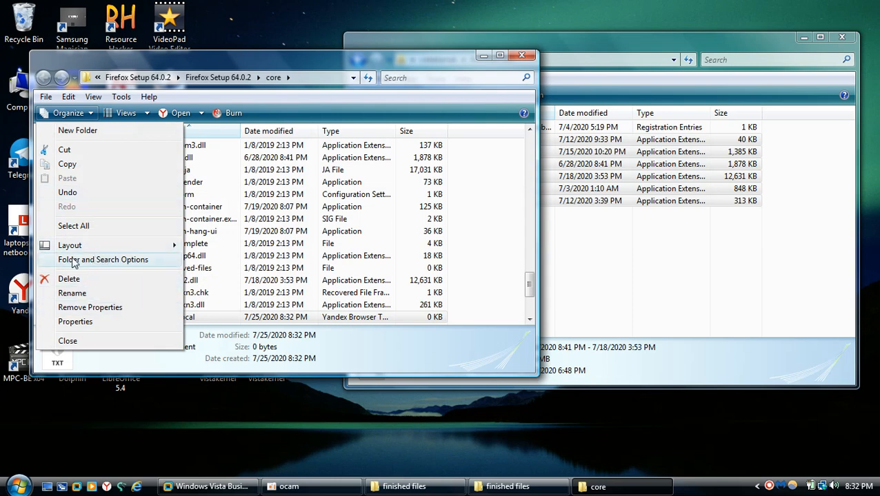
click(125, 260)
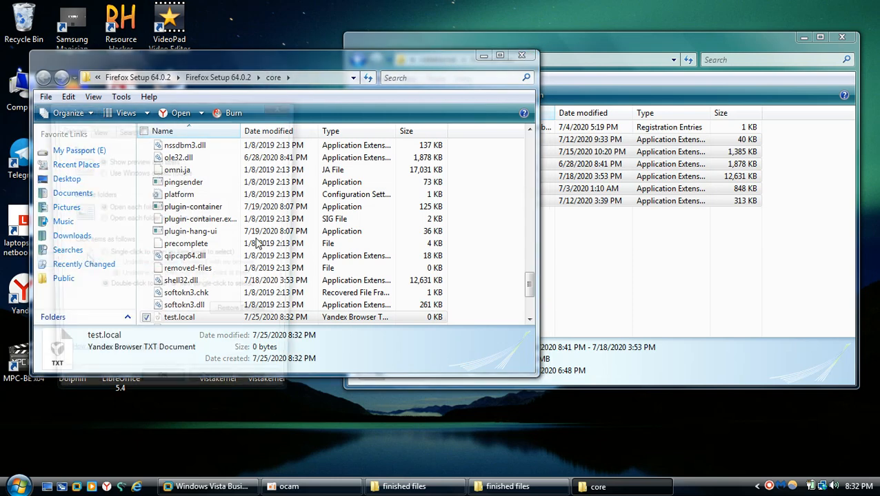
click(97, 131)
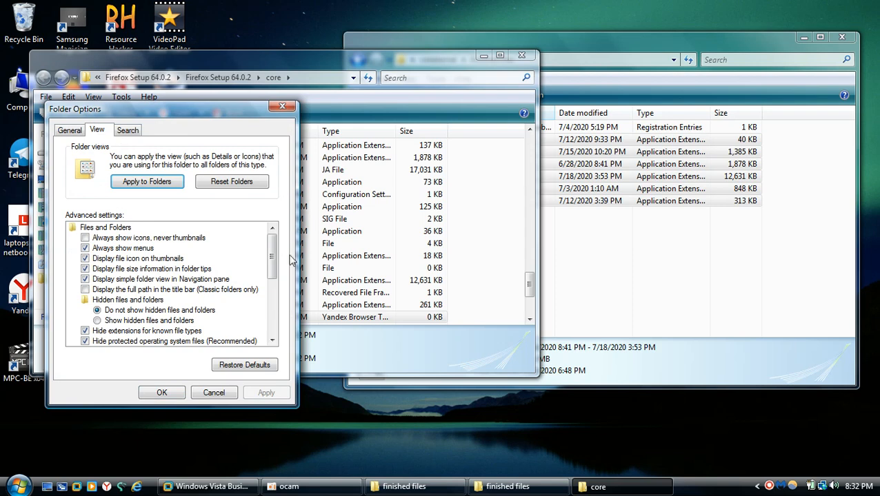
scroll(274, 269, down, 1)
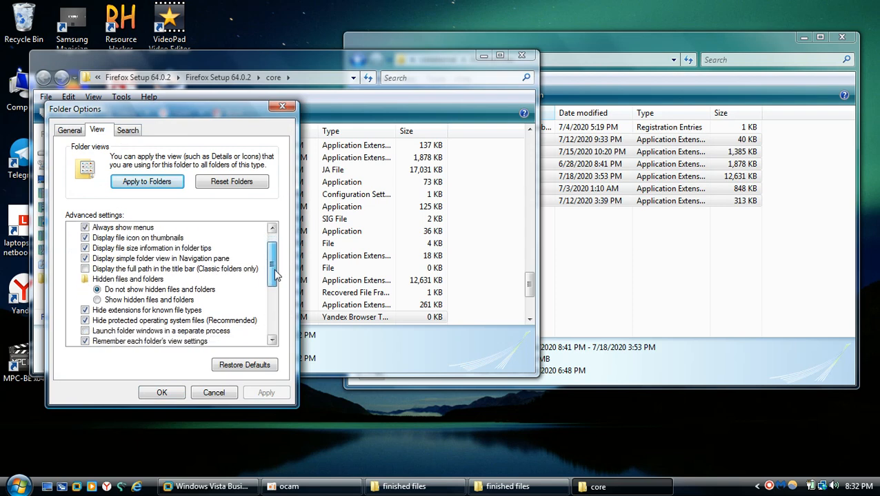
click(85, 310)
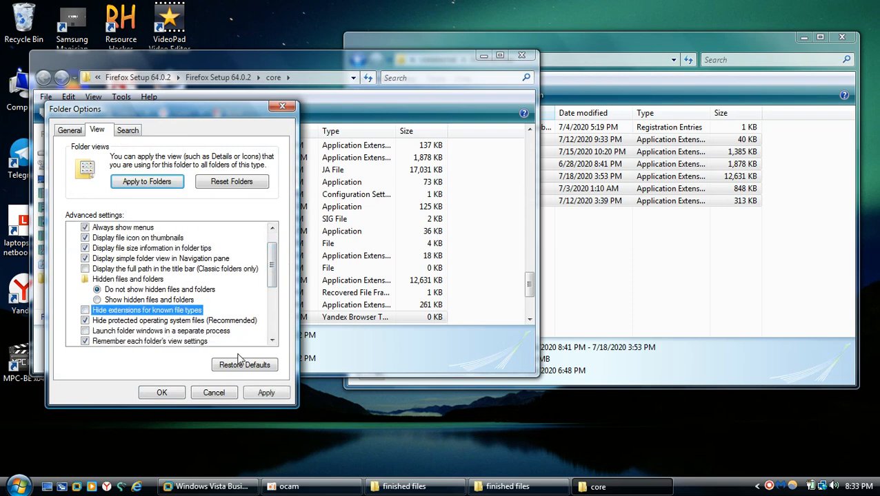
click(162, 393)
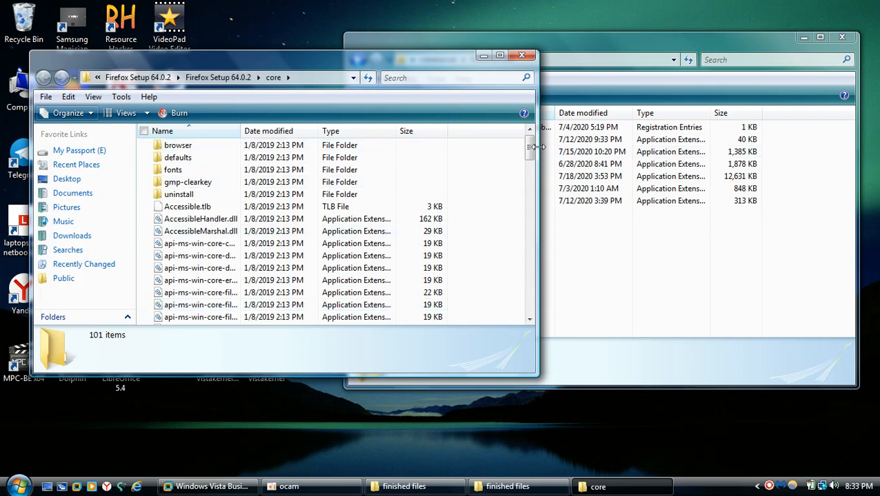
- Look through the core folder's files with extensions shown and locate firefox.exe.local
drag(530, 146, 523, 253)
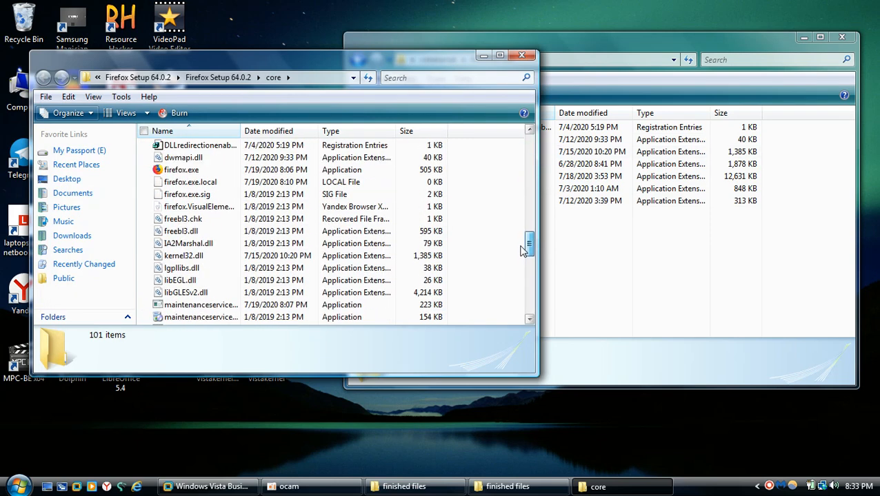
click(230, 292)
scroll(227, 289, down, 4)
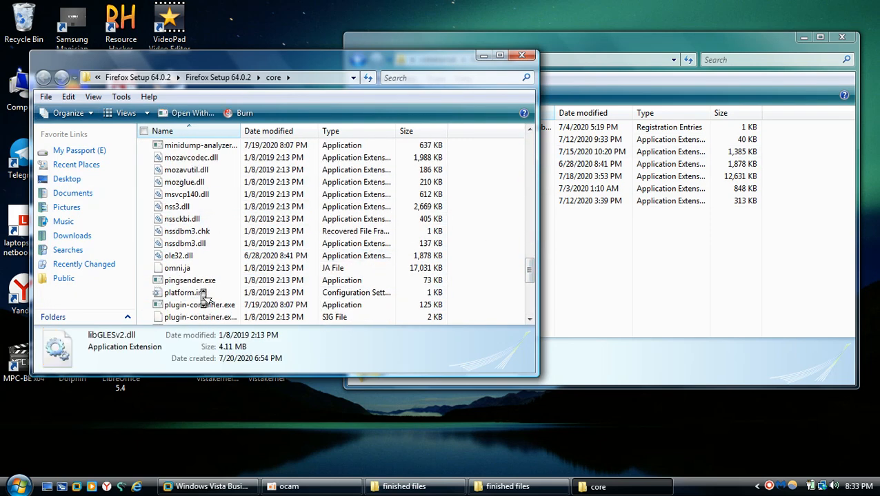
scroll(204, 262, up, 9)
scroll(196, 248, down, 7)
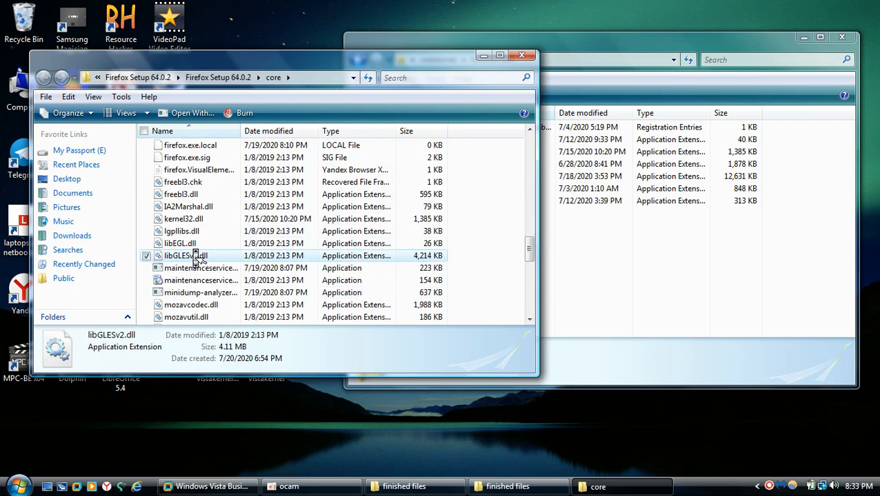
scroll(207, 248, up, 2)
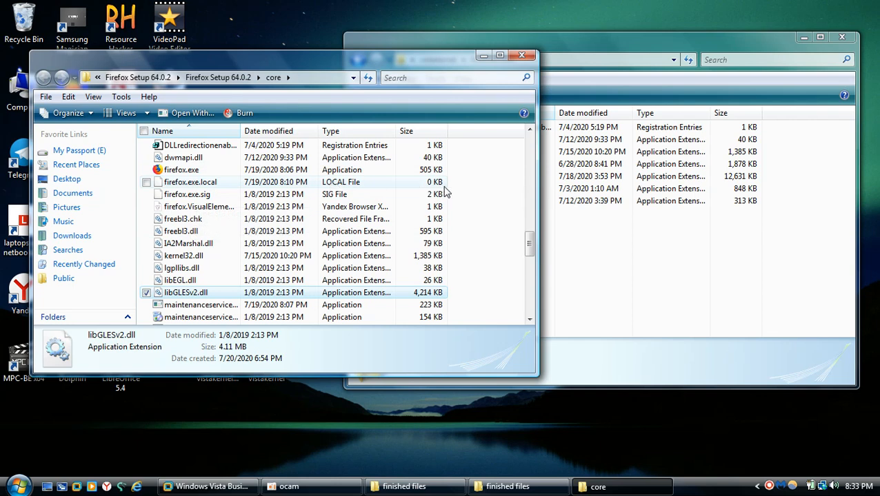
right_click(470, 206)
mouse_move(539, 360)
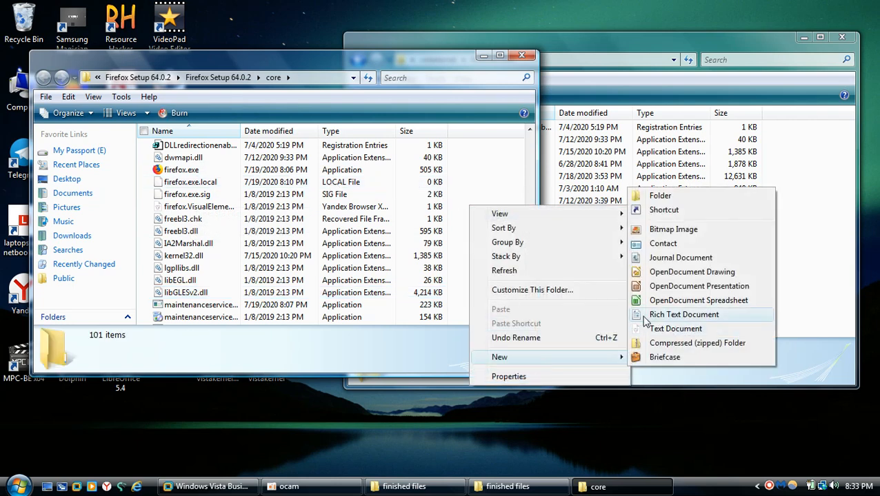
click(290, 222)
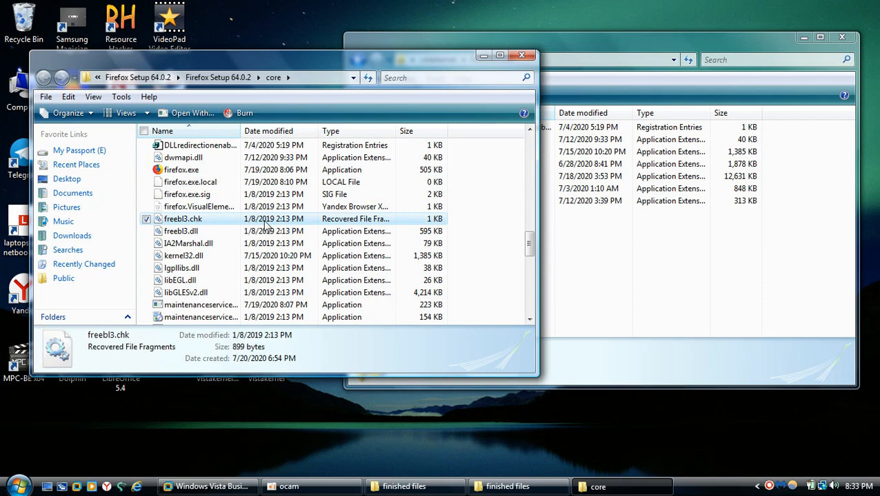
click(493, 238)
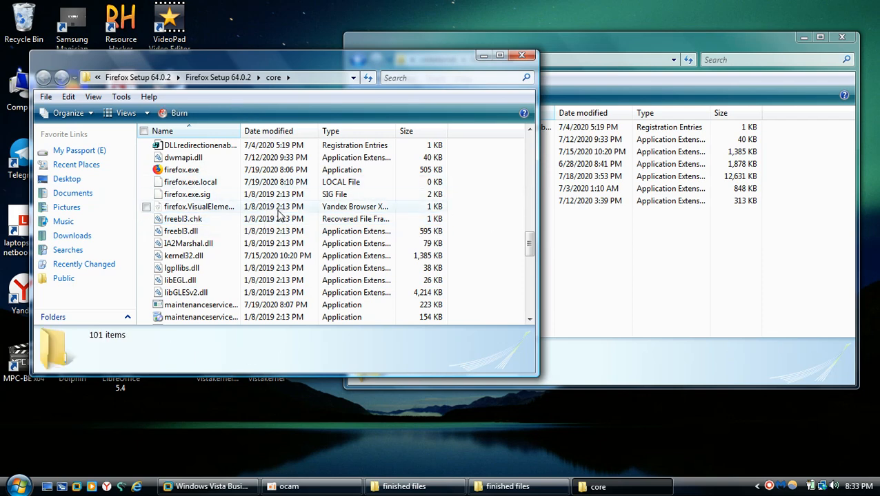
- Select firefox.exe.local in the core folder and check the DLL files in the finished files folder
click(211, 184)
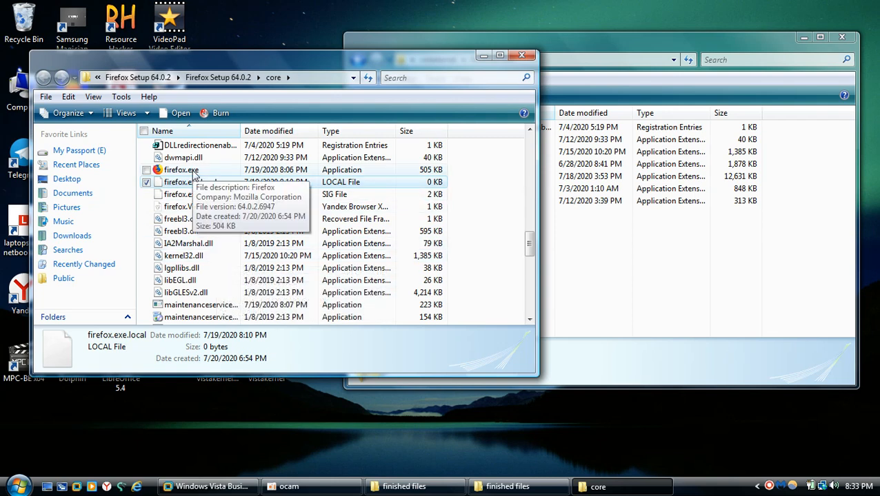
click(703, 275)
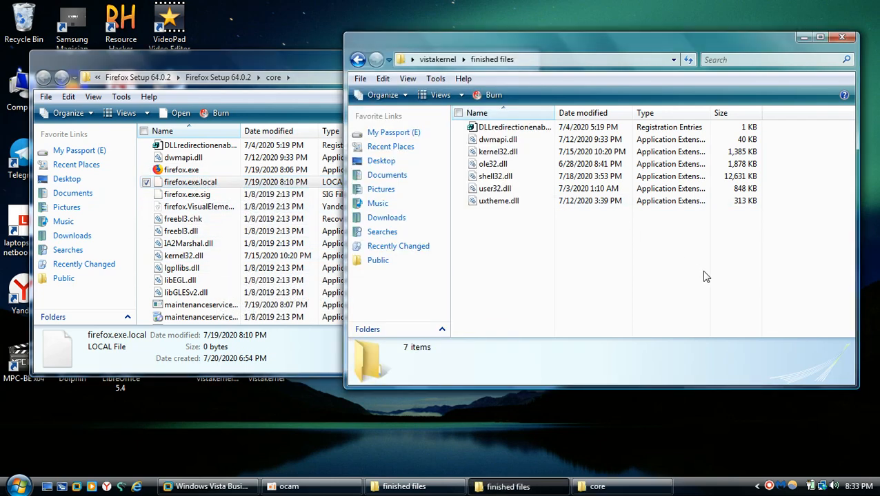
click(248, 55)
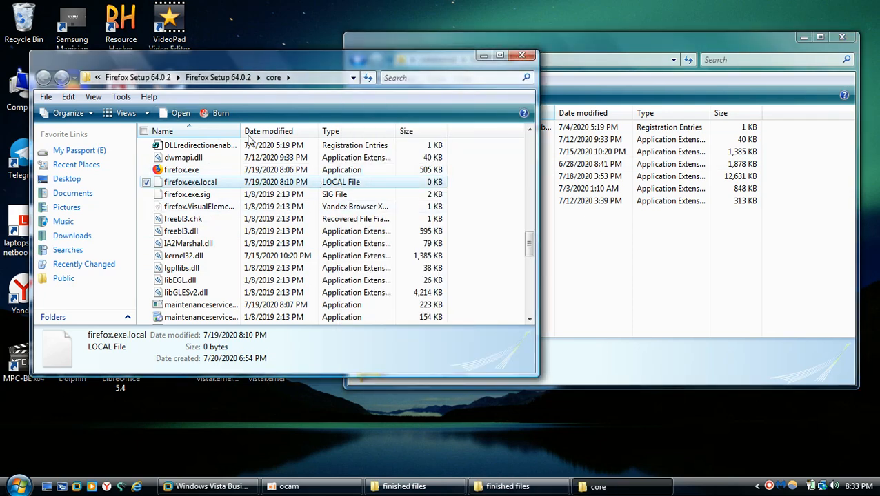
drag(530, 256, 531, 251)
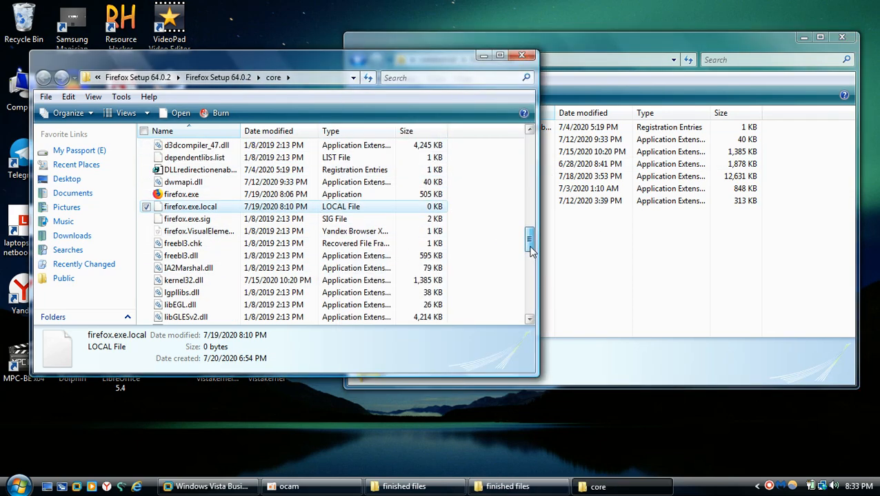
- Select firefox.exe in the core folder and search the folder for *.exe
right_click(178, 196)
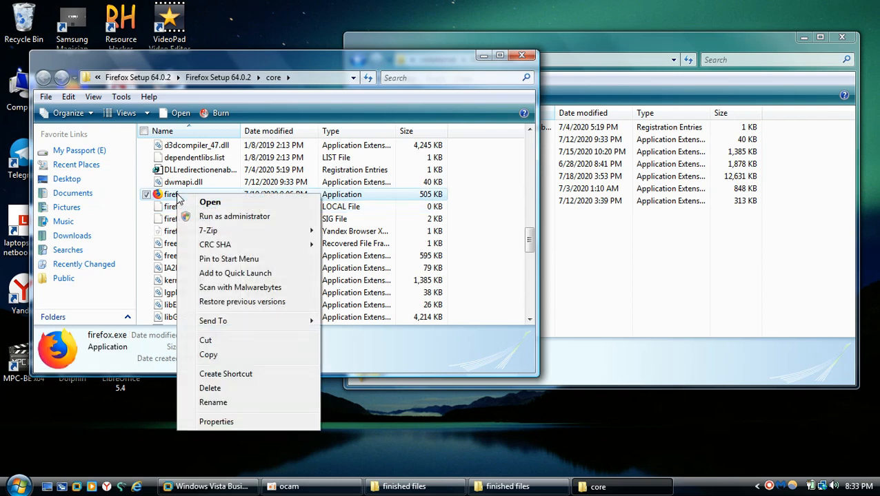
click(417, 78)
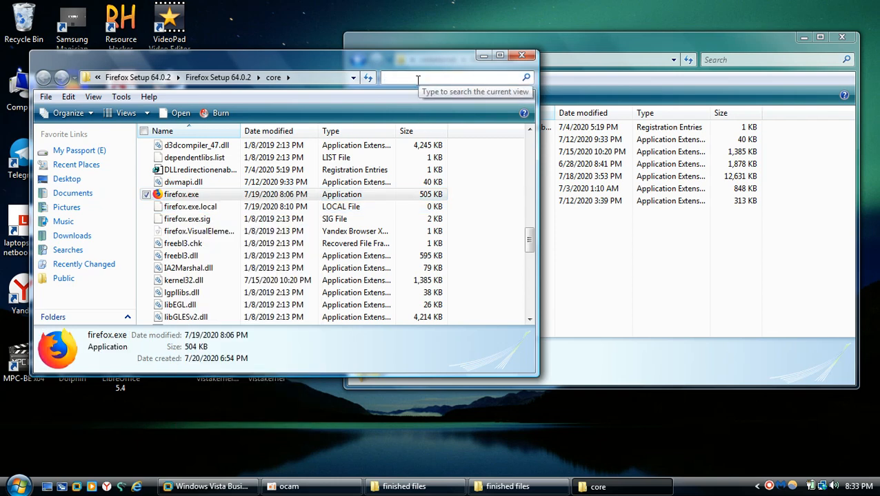
text(*.exe)
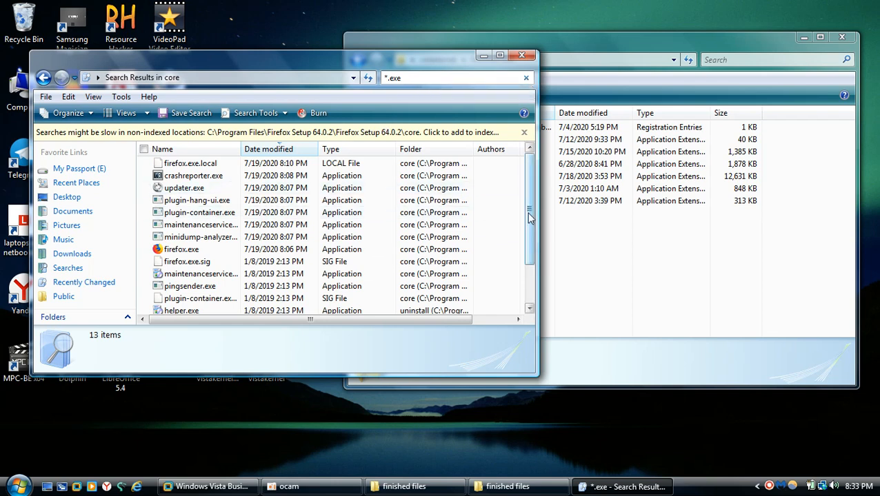
- Select firefox.exe in the core folder's *.exe search results and switch to the Windows Vista Business virtual machine
scroll(526, 261, down, 2)
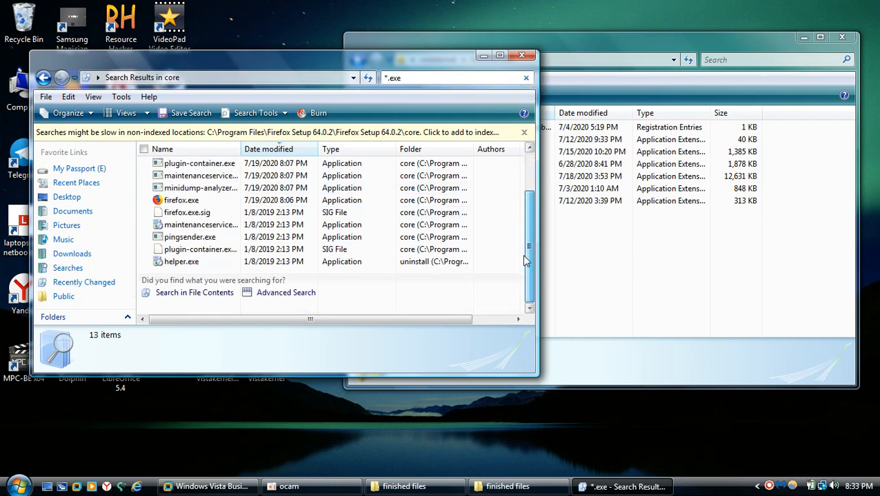
right_click(180, 200)
click(442, 411)
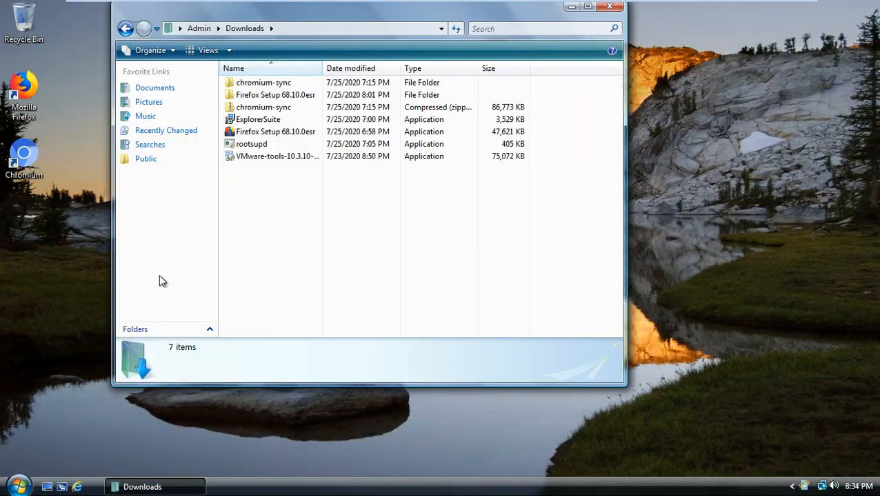
- Examine the Optional Header of setup from the Firefox Setup 68.10.0esr folder in CFF Explorer, and leave the virtual machine
double_click(255, 101)
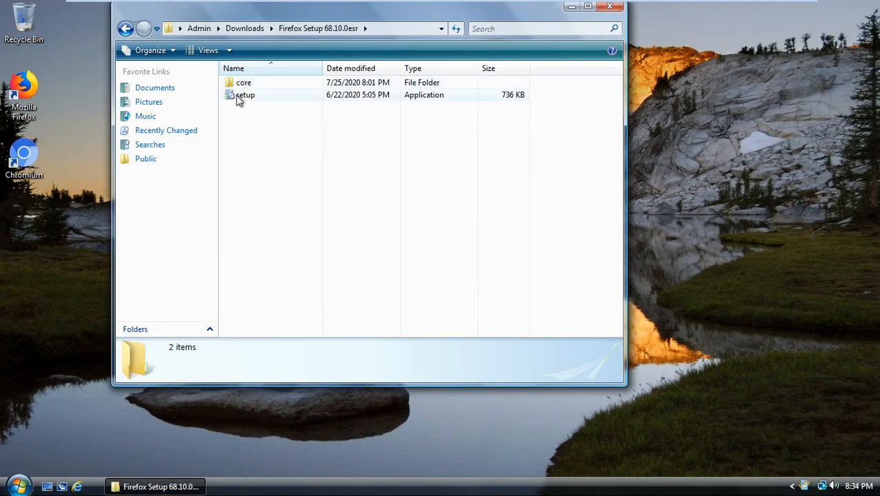
click(245, 100)
right_click(245, 97)
click(275, 116)
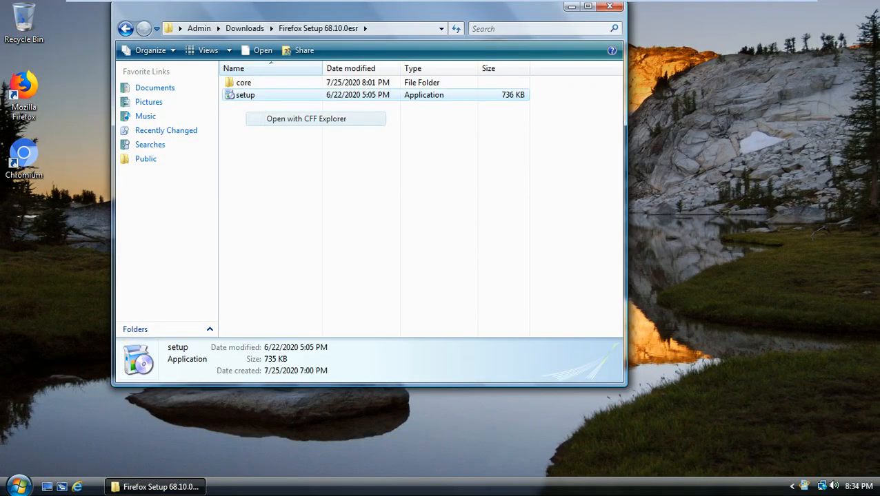
click(68, 107)
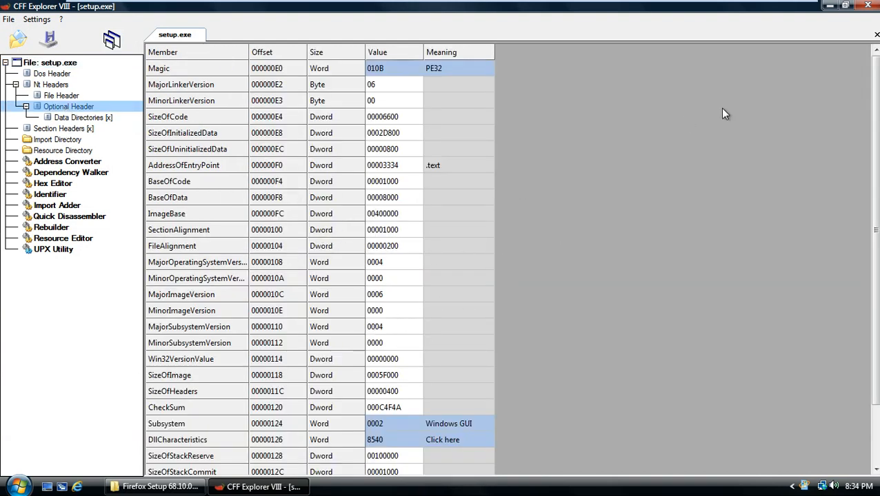
click(866, 6)
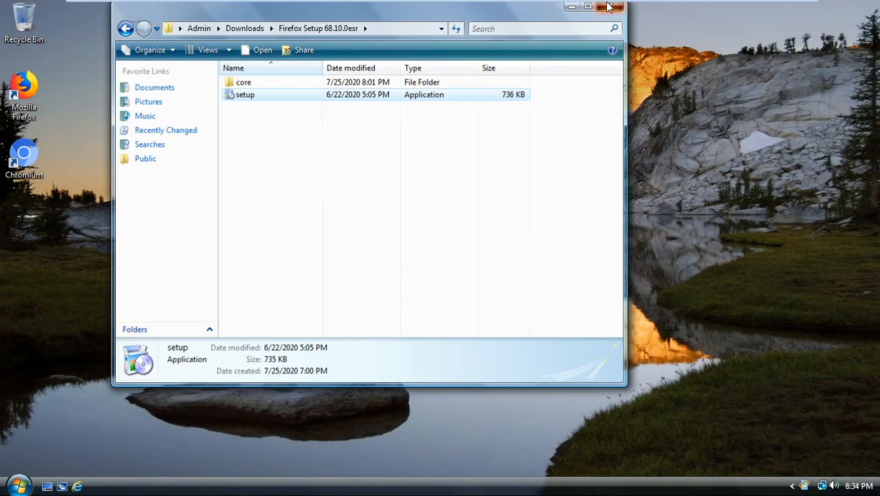
click(609, 7)
click(764, 7)
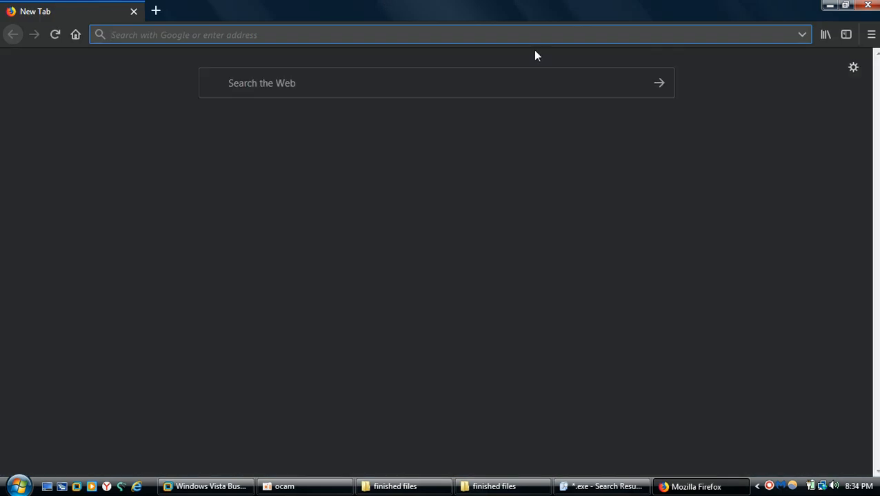
- Close the search results, Firefox and one finished files window, and minimize the other finished files window
click(585, 490)
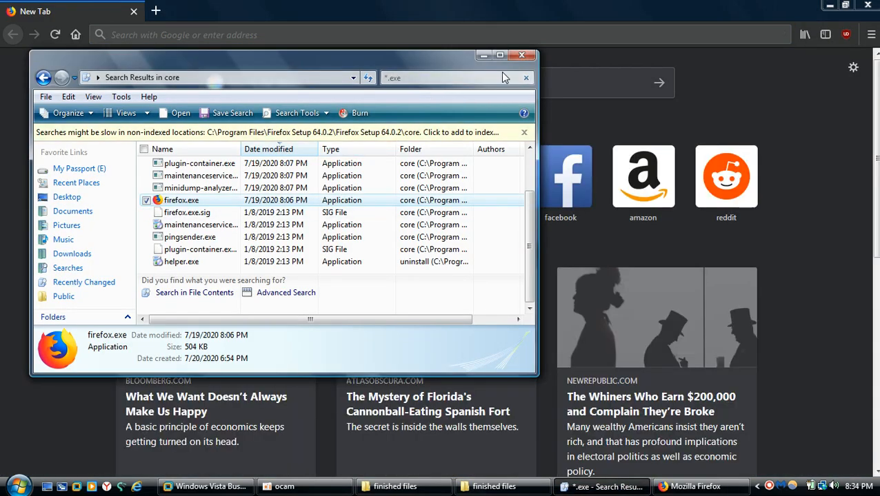
click(522, 55)
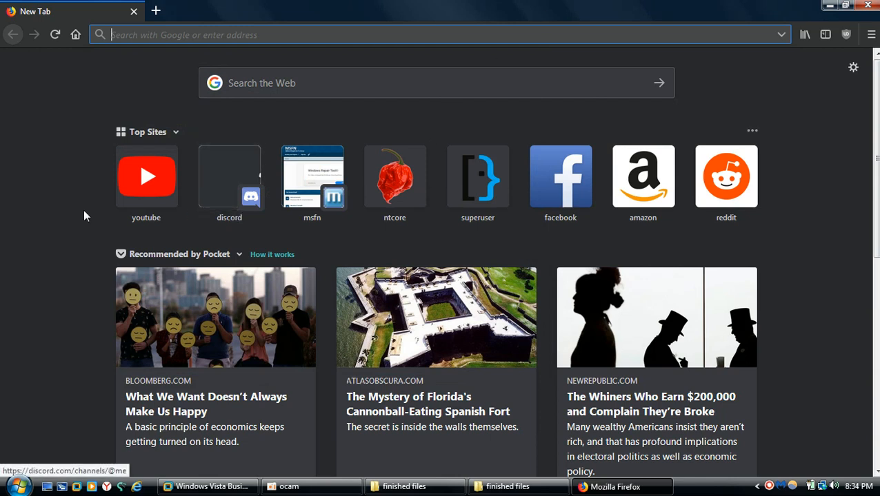
click(317, 54)
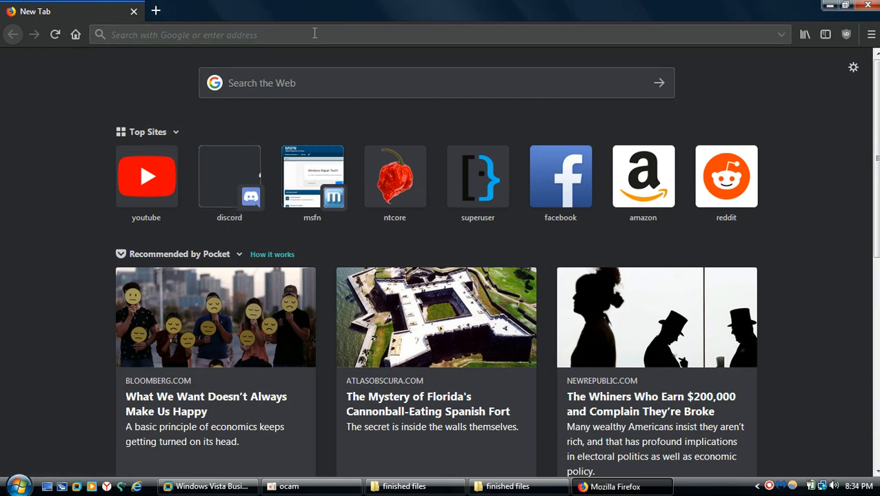
click(315, 33)
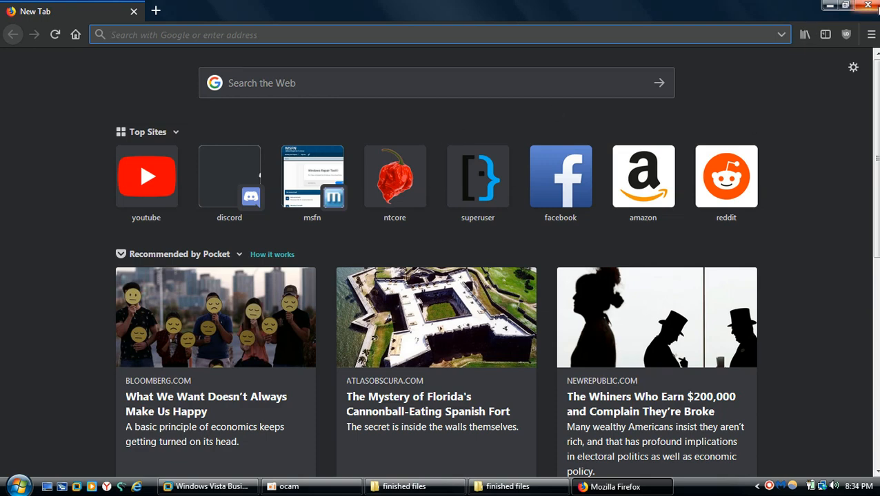
click(867, 4)
click(843, 37)
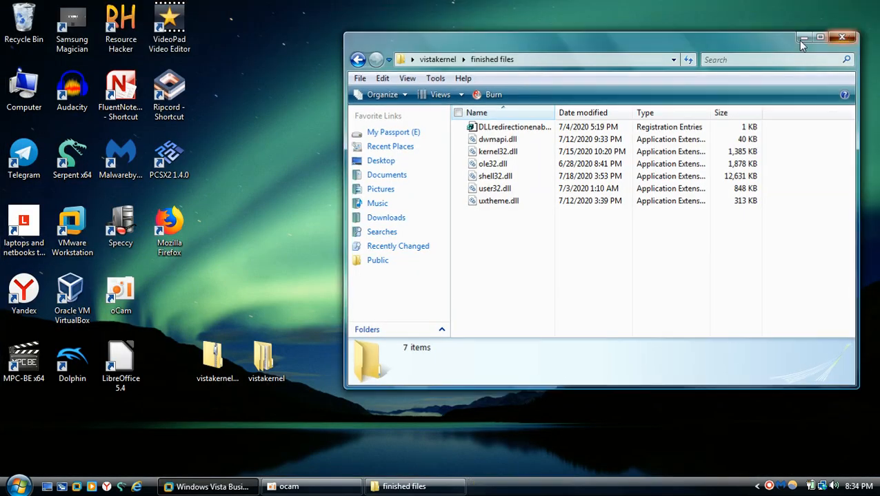
click(803, 38)
- Launch Serpent, decline making it the default browser, and restore its window to a smaller size
click(18, 486)
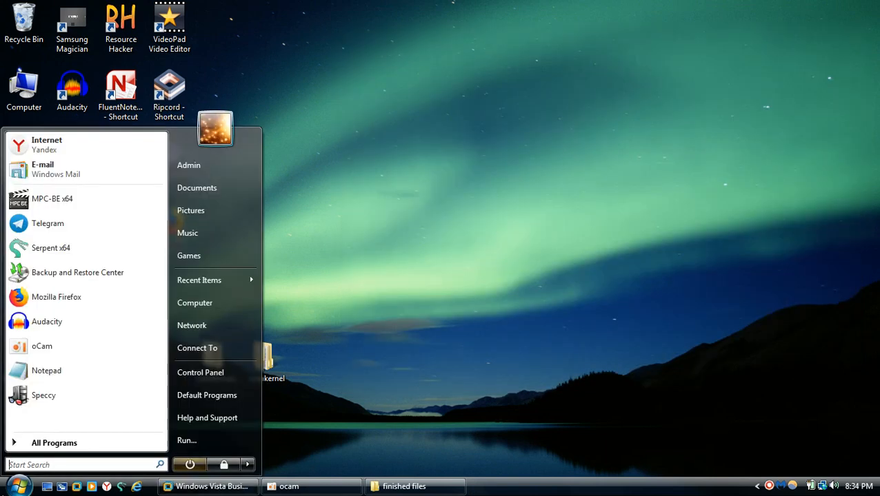
click(123, 486)
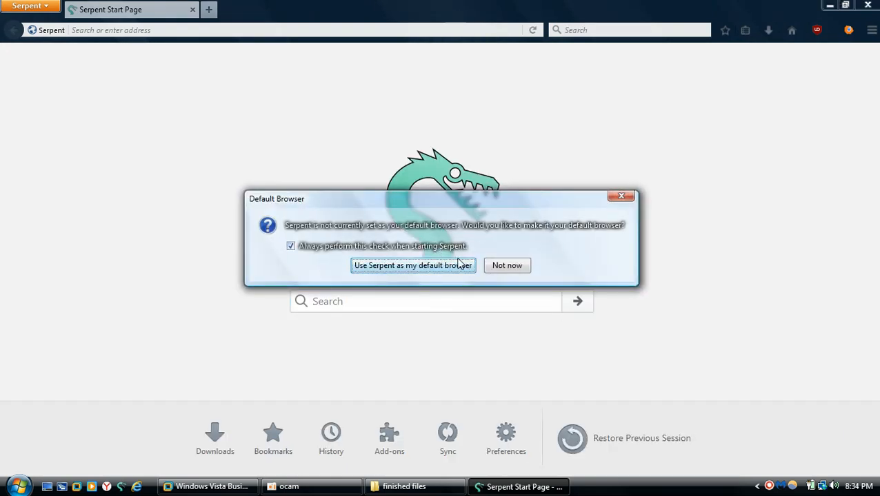
click(513, 268)
double_click(583, 4)
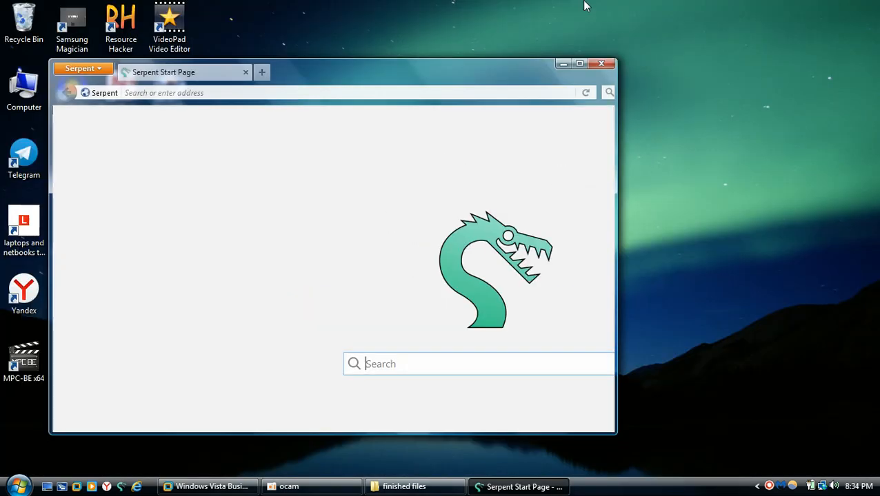
- Shift the Serpent window around the desktop to examine its title bar and toolbar, and close the browser
drag(437, 77, 603, 51)
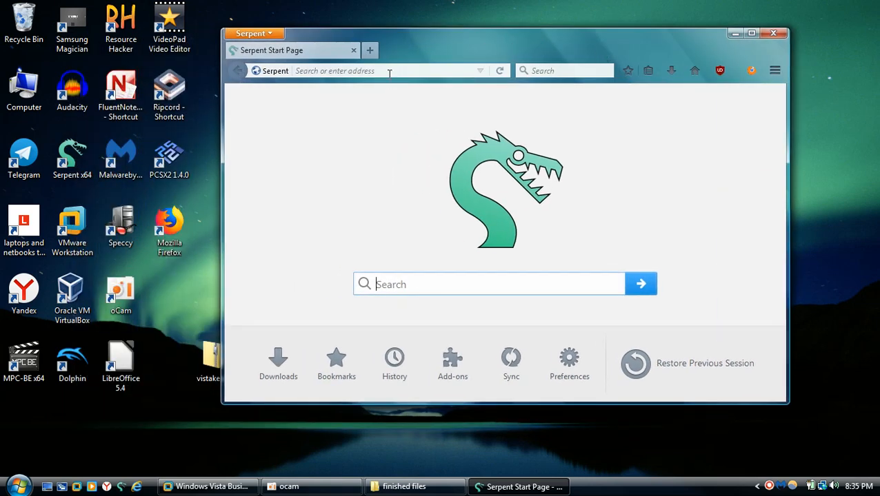
drag(427, 48, 402, 48)
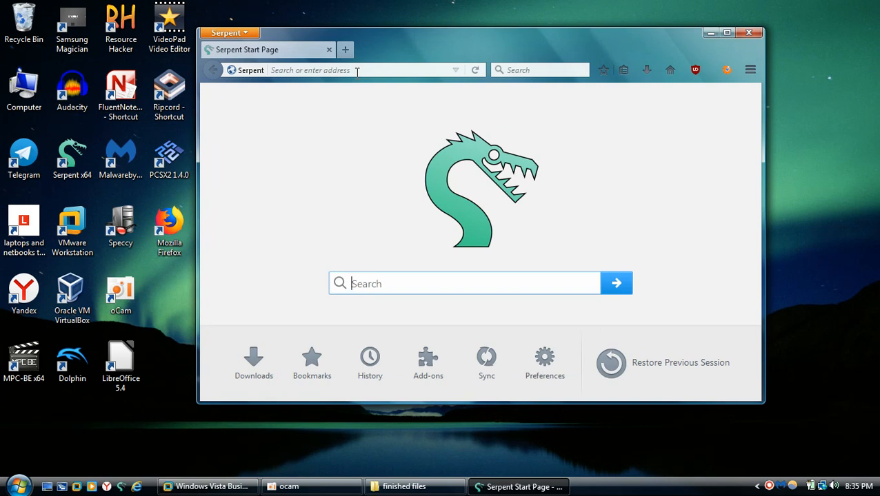
drag(384, 51, 371, 53)
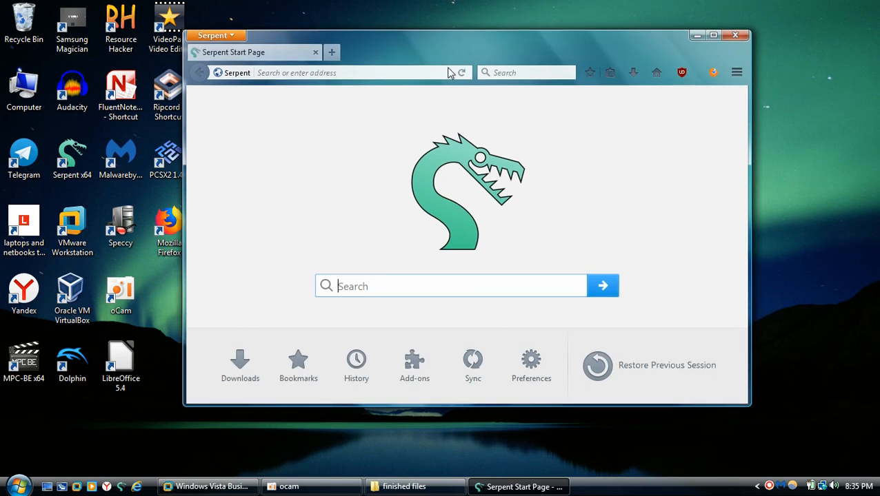
drag(452, 44, 411, 44)
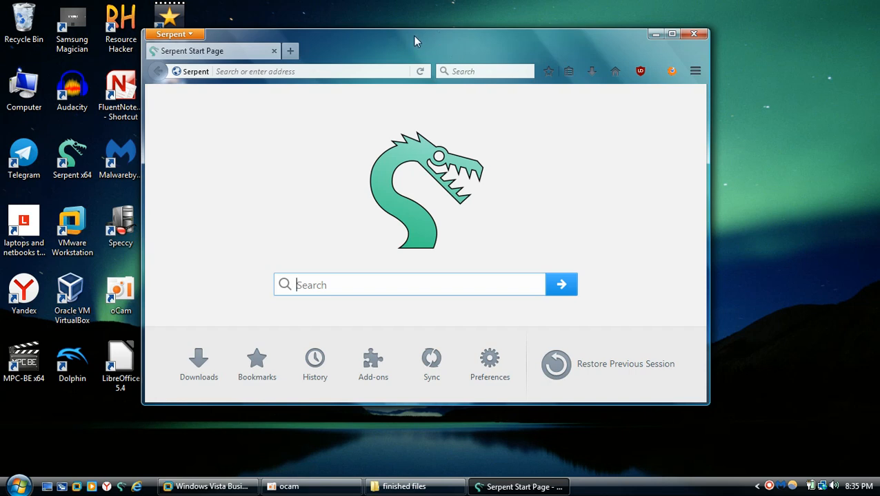
click(343, 71)
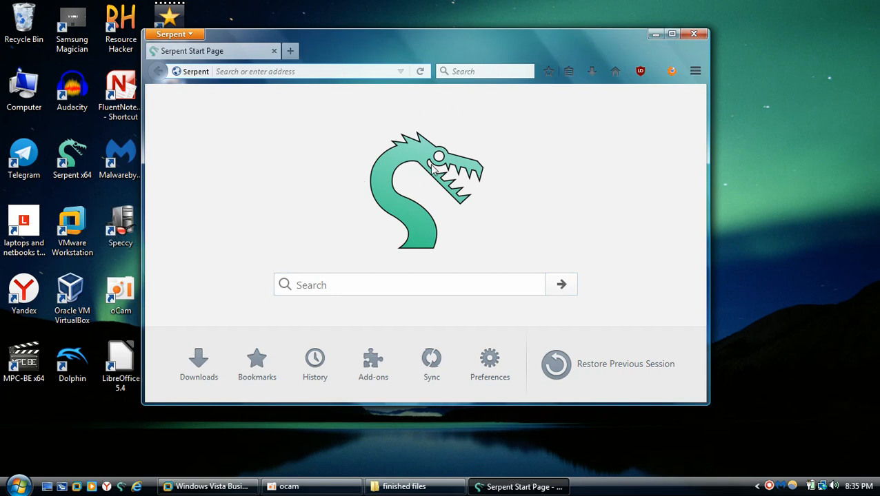
click(693, 34)
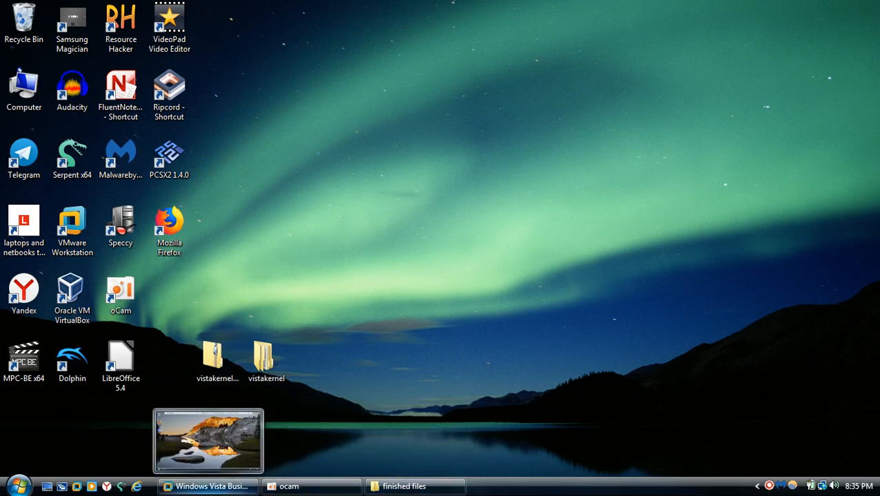
- Launch Firefox in the Windows Vista Business virtual machine and check its version in the About Mozilla Firefox window
click(209, 487)
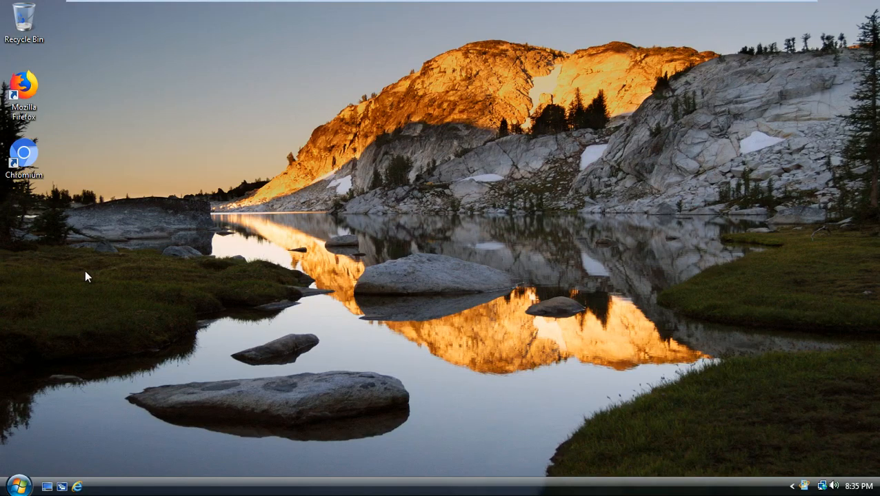
double_click(45, 112)
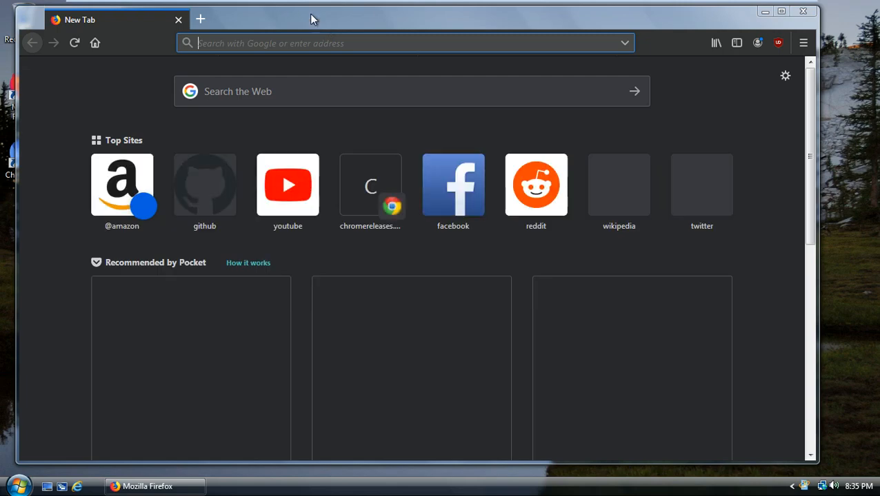
drag(271, 14, 293, 16)
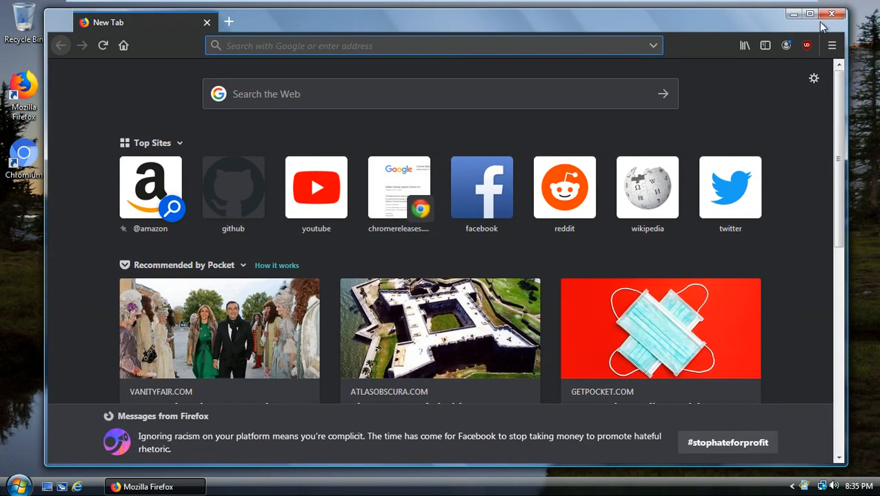
click(832, 46)
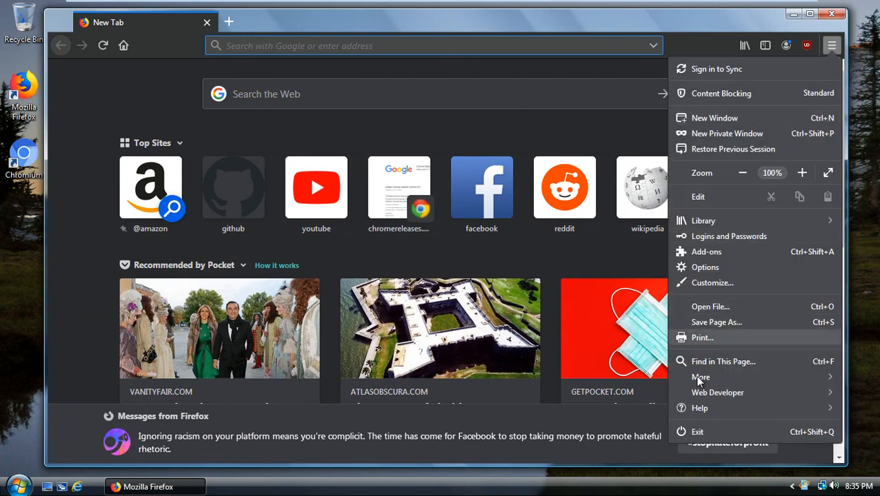
click(697, 409)
click(714, 203)
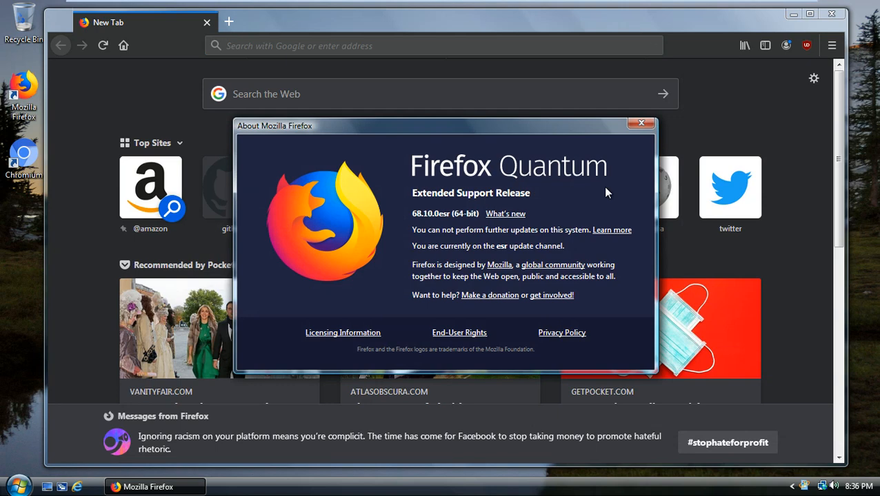
click(634, 124)
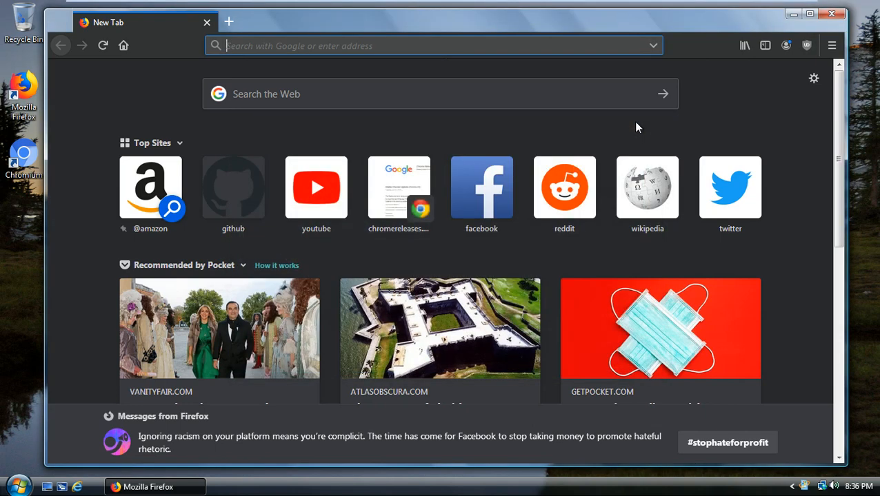
- View the Wikipedia top site in Firefox both windowed and maximized, then close Firefox and minimize the virtual machine
click(641, 179)
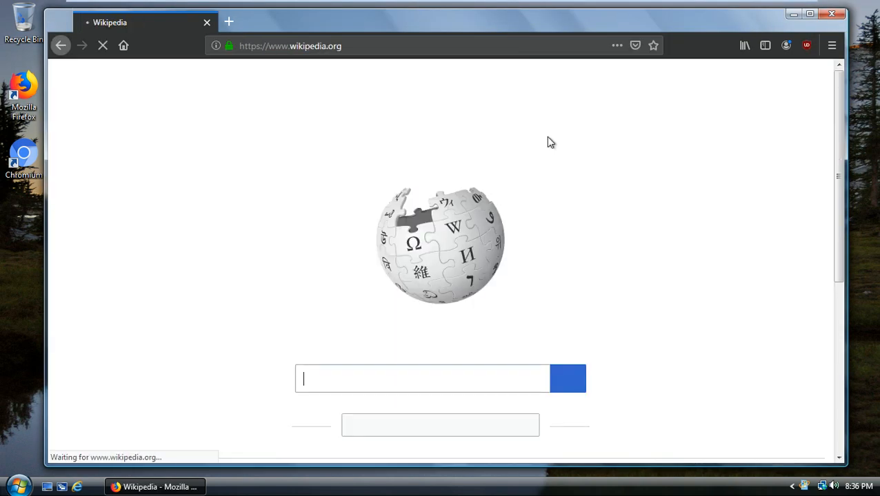
click(813, 16)
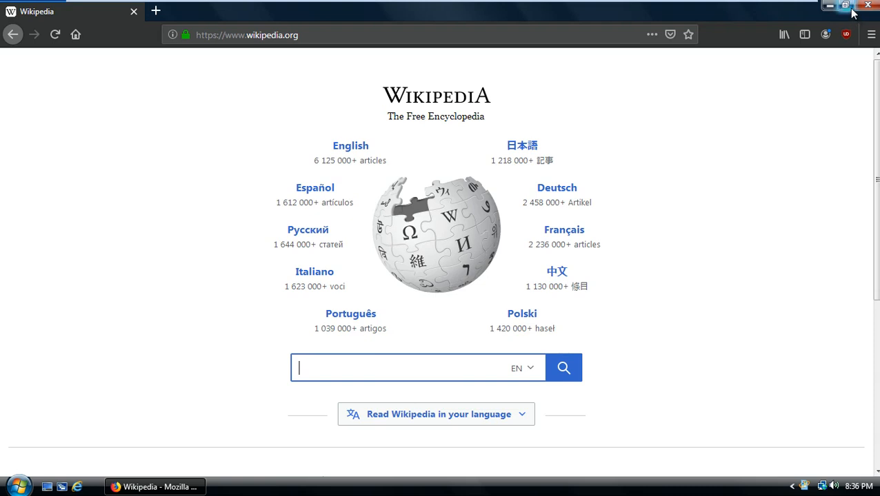
double_click(802, 10)
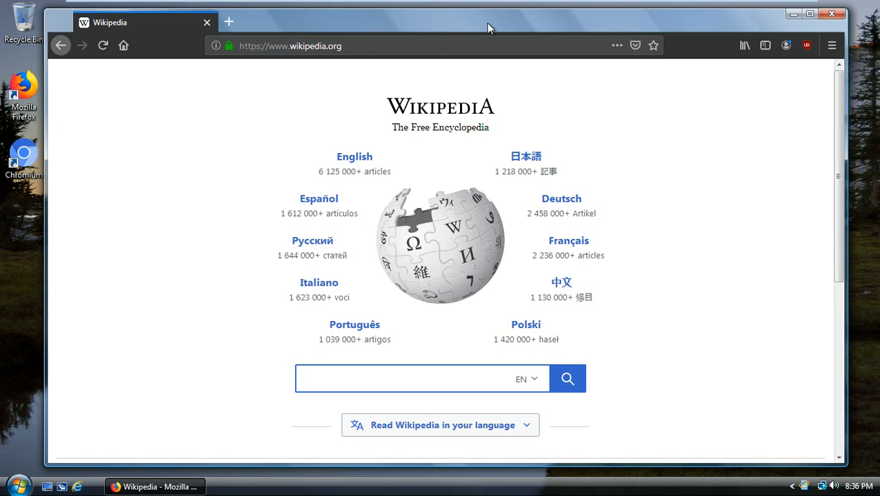
click(809, 14)
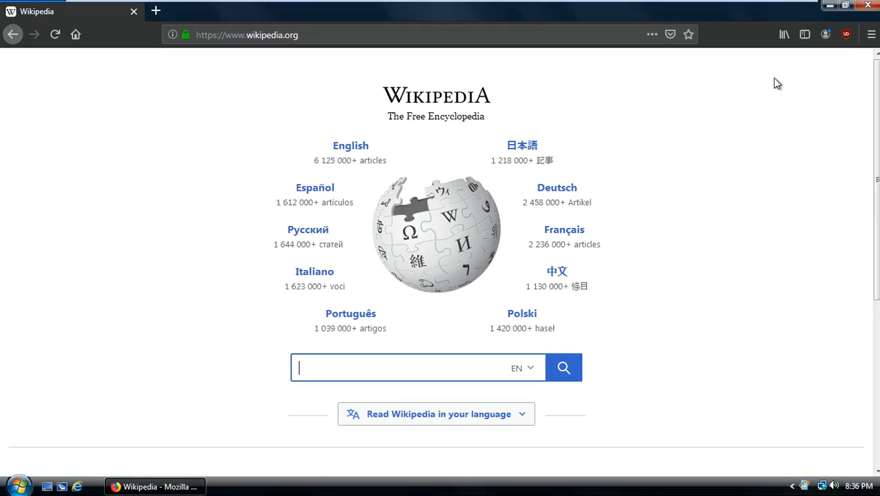
click(867, 5)
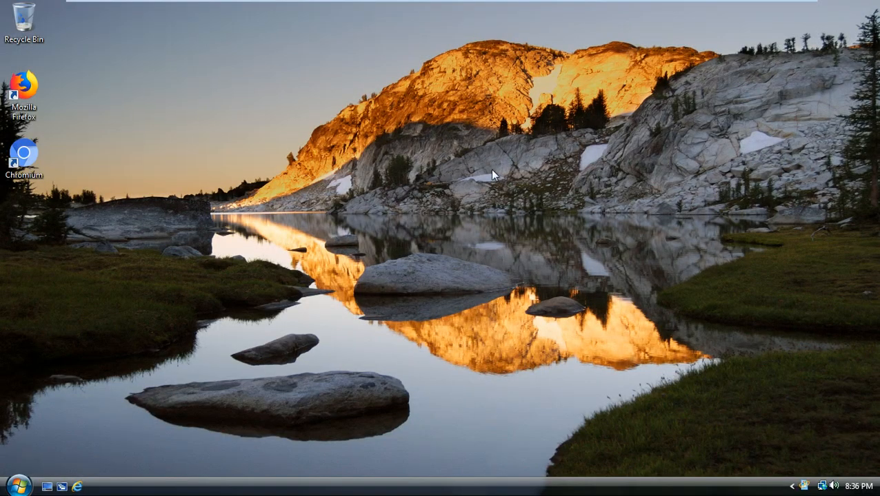
mouse_move(620, 5)
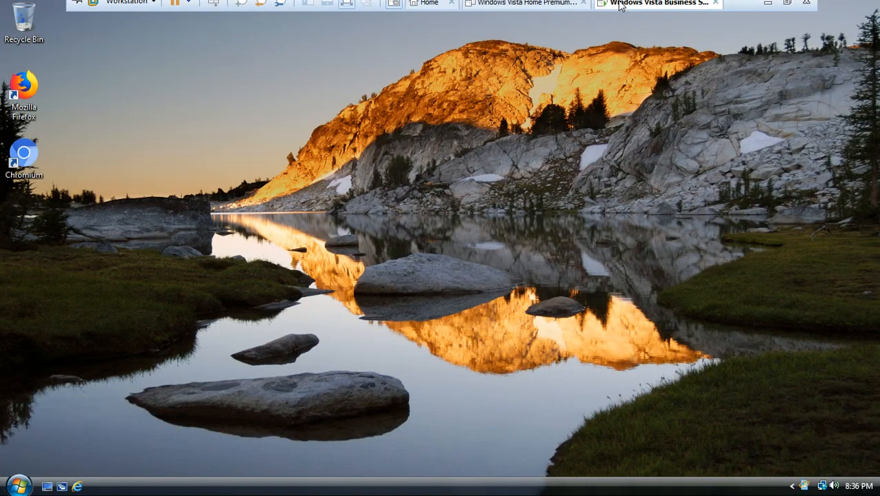
click(766, 9)
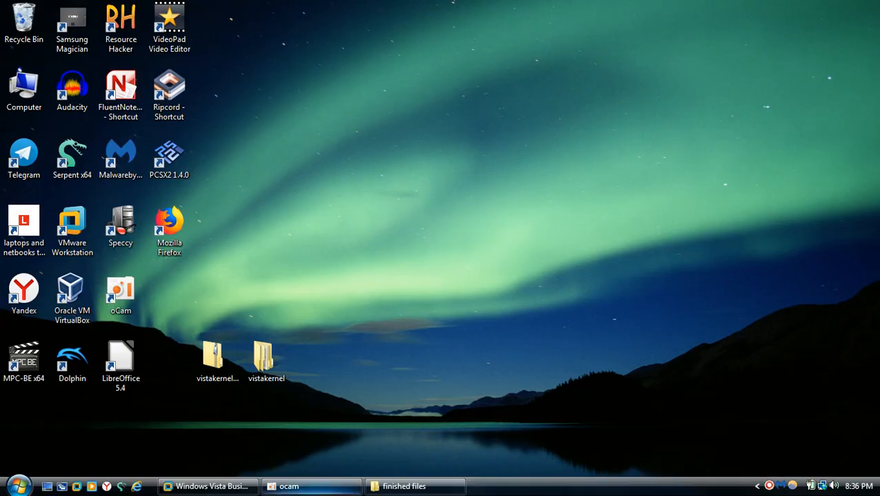
- Bring up the oCam recorder window and move vistakernel.zip and the vistakernel folder beside the oCam desktop shortcut
click(317, 484)
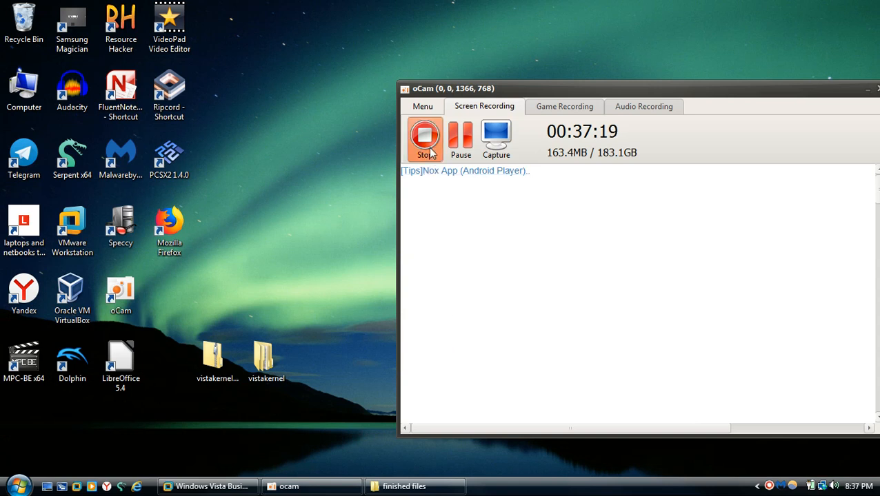
drag(476, 99, 433, 89)
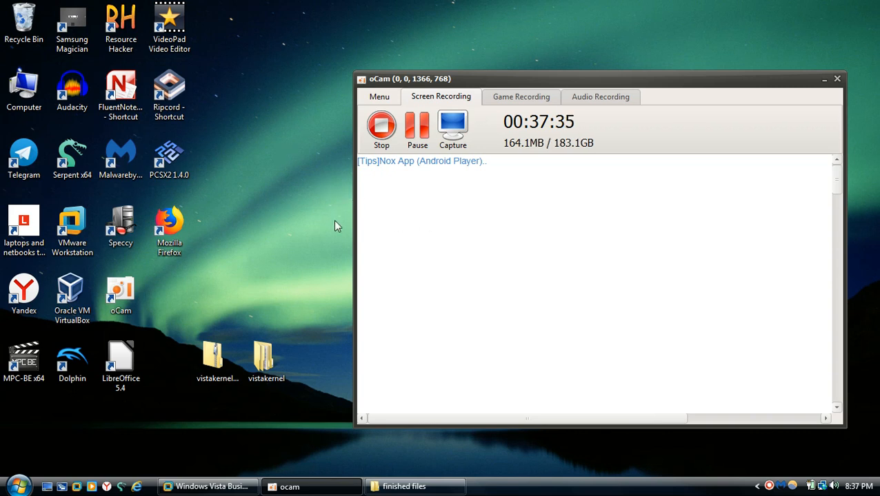
drag(326, 329, 166, 295)
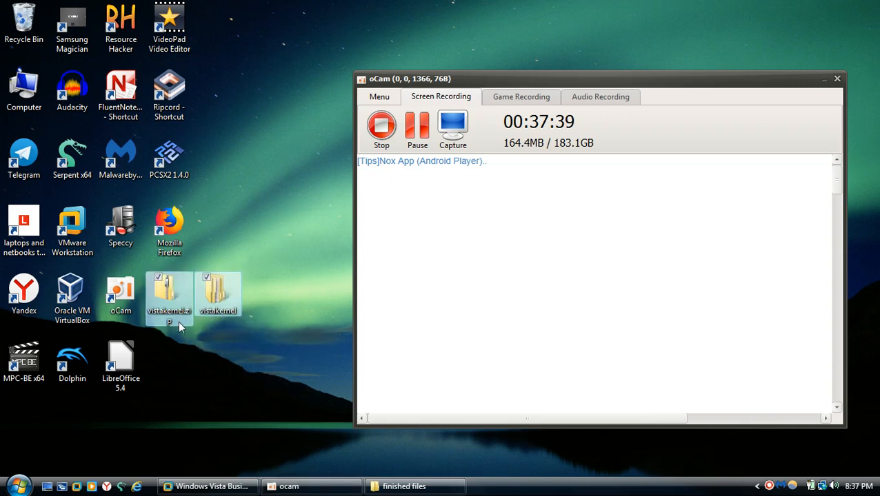
click(445, 344)
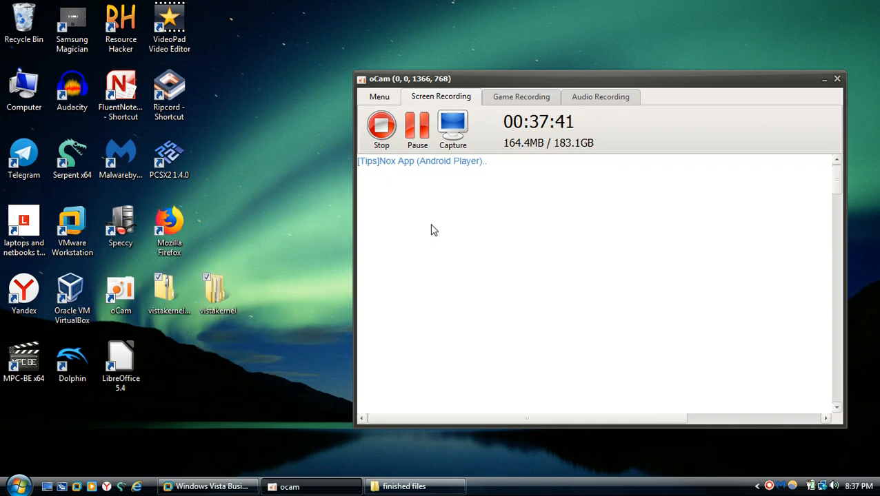